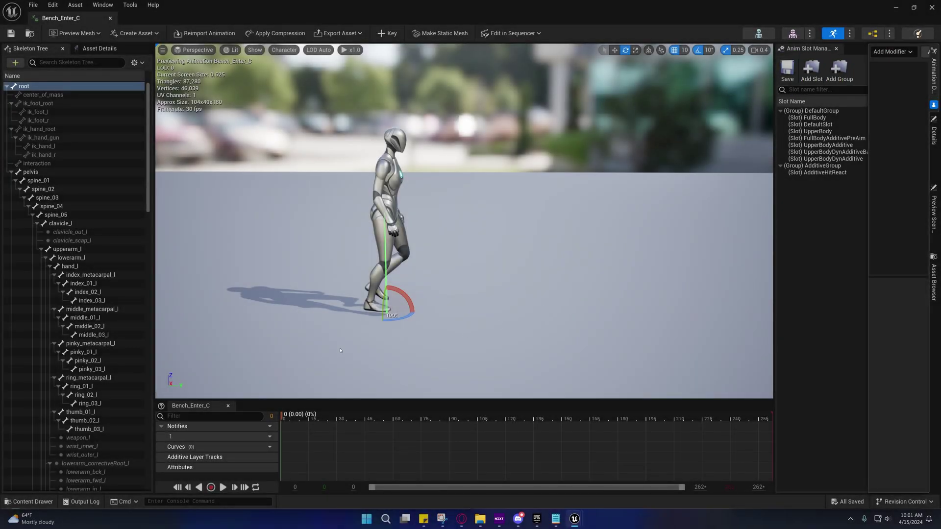
# - Open the Content Drawer at Matrix_Bench and preview Bench_Enter_C, Bench_Exit and Bench_Loop
pyautogui.click(31, 501)
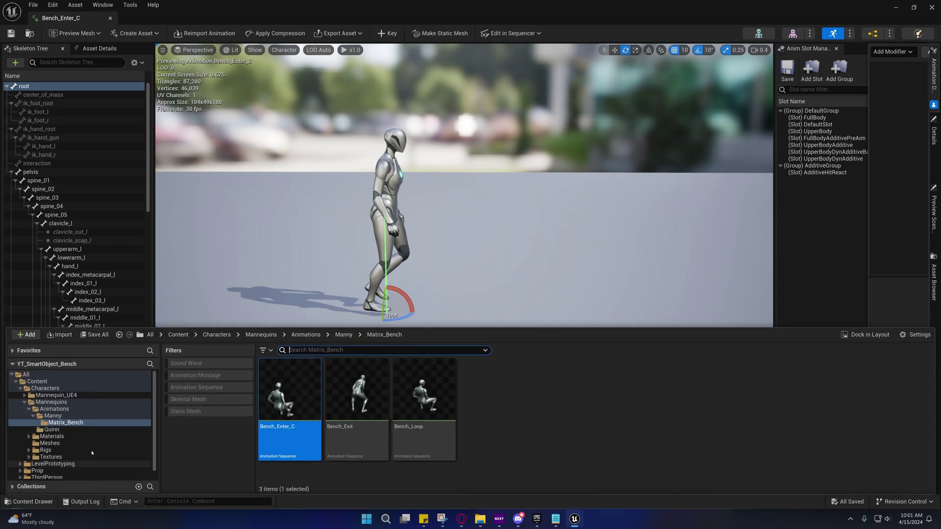
pyautogui.click(42, 503)
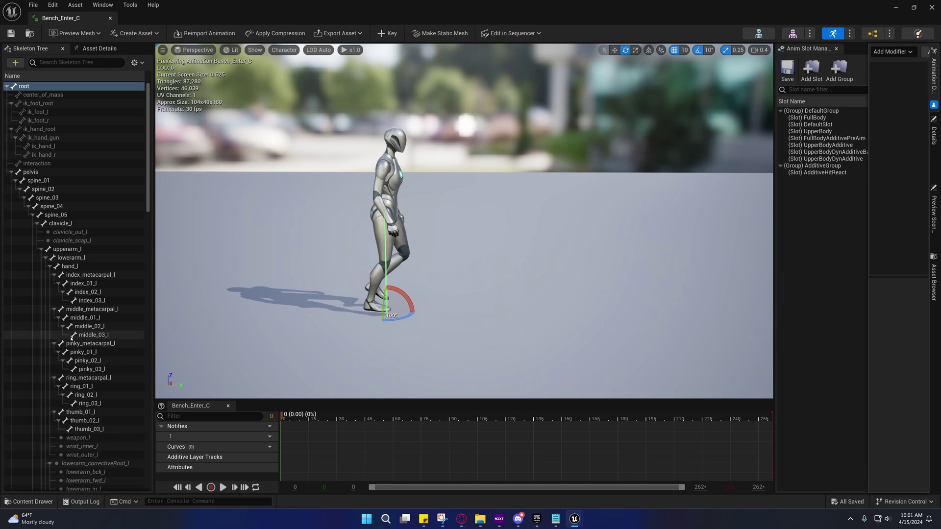
pyautogui.click(31, 502)
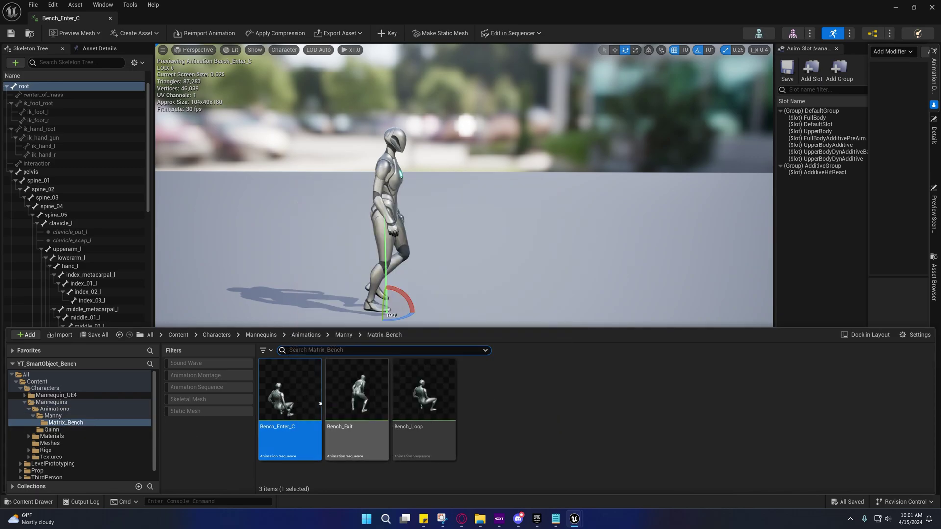
pyautogui.moveTo(299, 428)
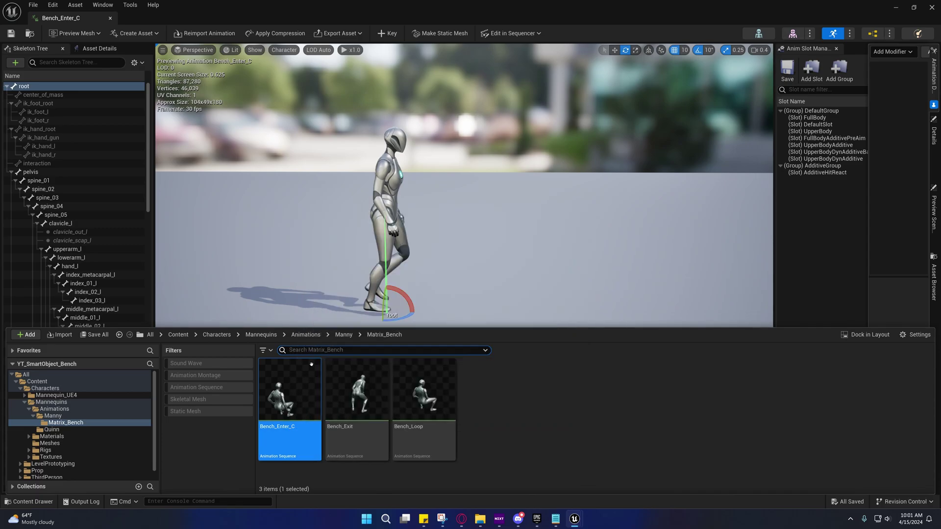
pyautogui.moveTo(438, 398)
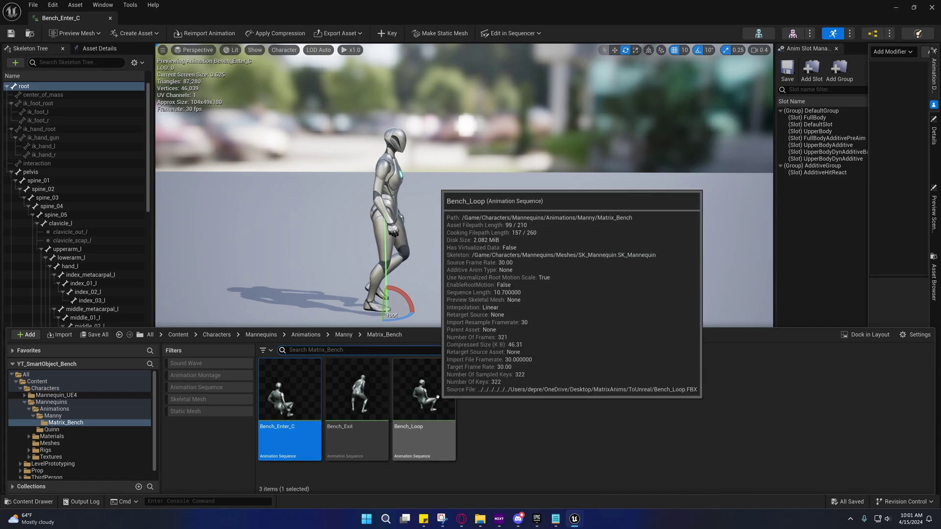
pyautogui.moveTo(289, 401)
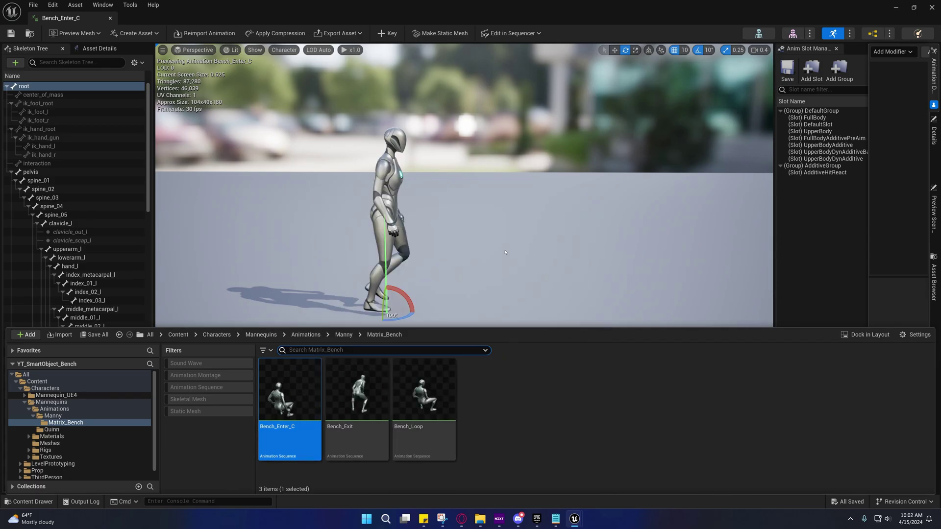
# - Close the Content Drawer, select the pelvis then root bone, and show Animation Data Modifiers
pyautogui.click(505, 252)
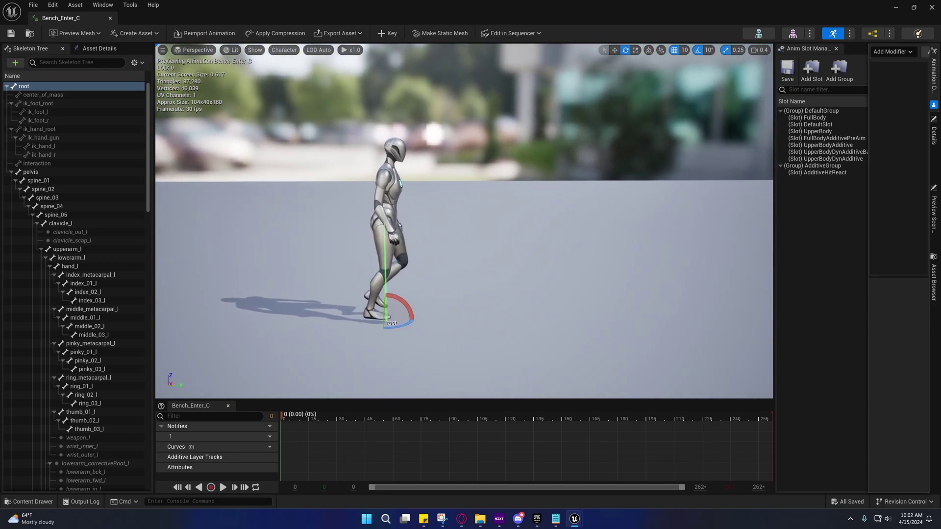
pyautogui.press('w')
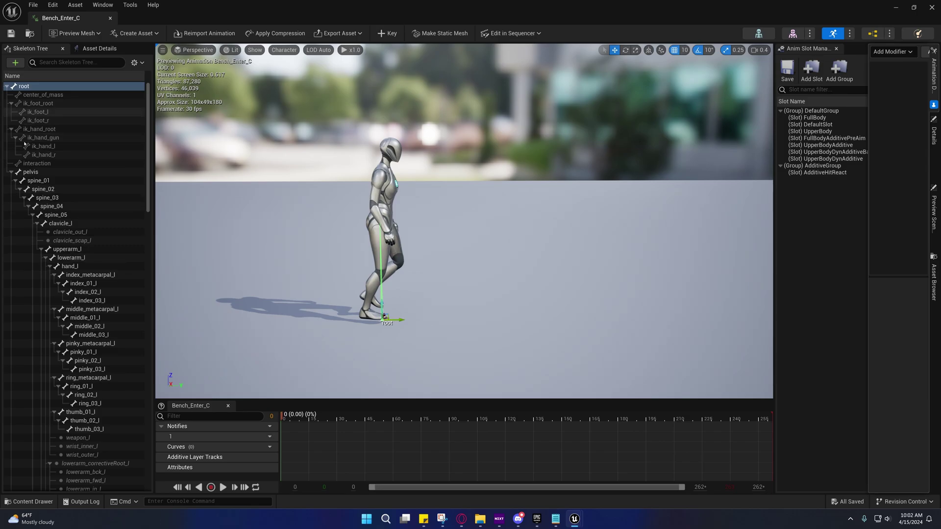
pyautogui.click(374, 283)
pyautogui.moveTo(374, 284); pyautogui.dragTo(438, 293, button='right')
pyautogui.click(42, 89)
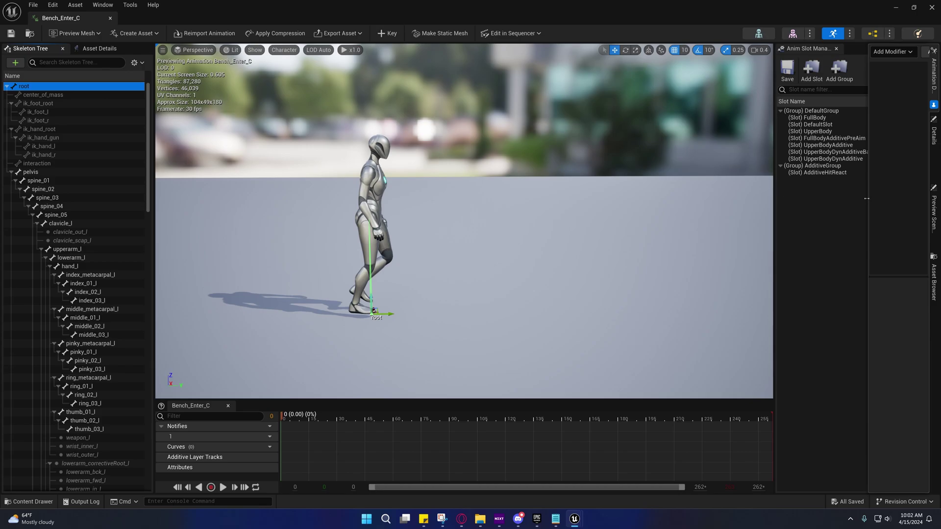
pyautogui.moveTo(869, 202); pyautogui.dragTo(756, 206)
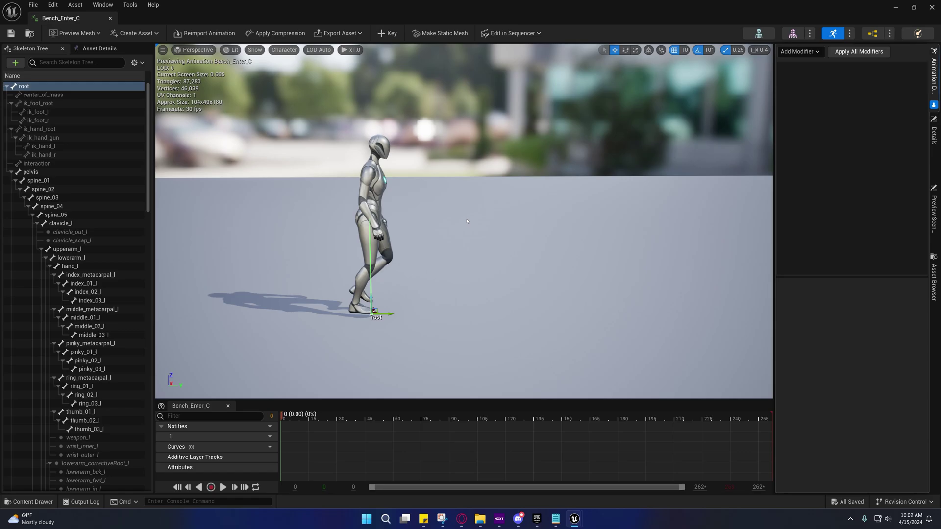
# - Move the camera closer to the mannequin and scrub Bench_Enter_C to the seated pose
pyautogui.moveTo(467, 221); pyautogui.dragTo(465, 215, button='right')
pyautogui.scroll(-1, 465, 215)
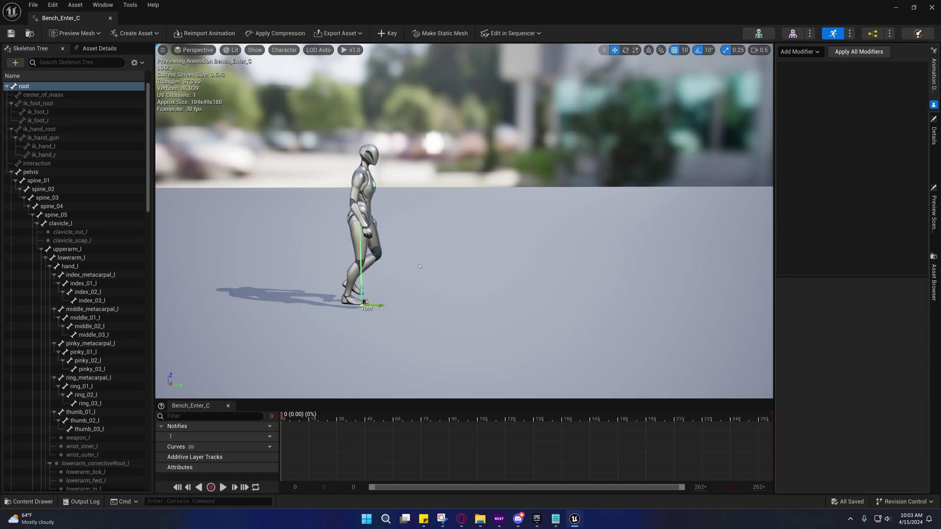
pyautogui.moveTo(292, 414); pyautogui.dragTo(258, 416)
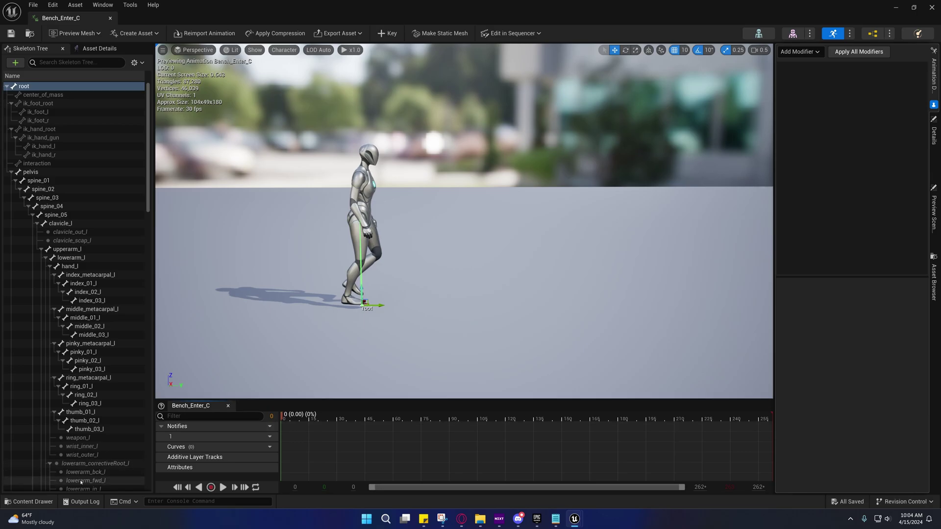
# - Show Asset Details and preview Bench_Enter_C to the seated frame 234 and back to the start
pyautogui.click(98, 49)
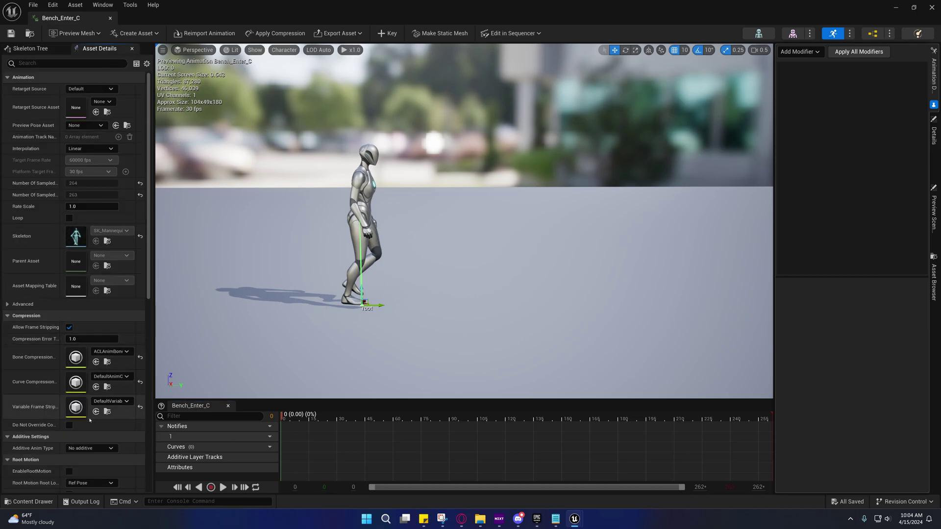
pyautogui.scroll(-4, 76, 357)
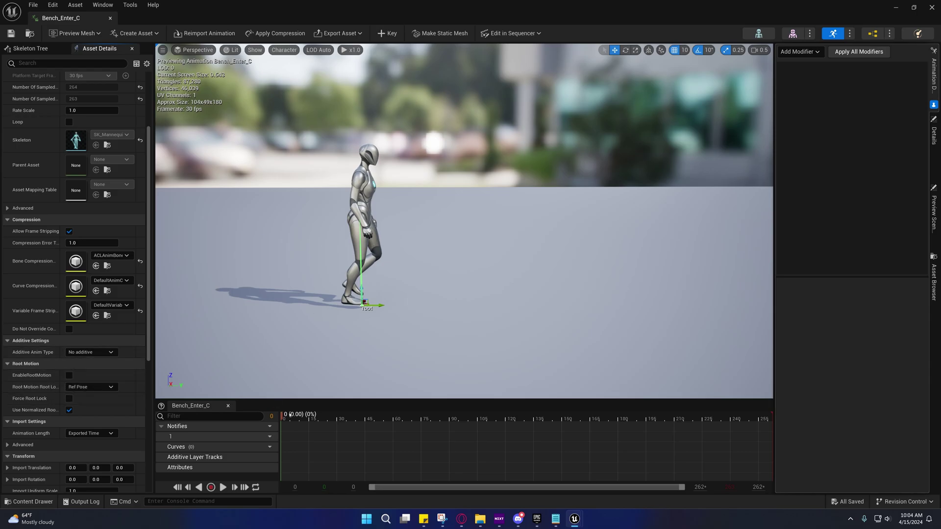
pyautogui.moveTo(290, 415)
pyautogui.mouseDown()
pyautogui.moveTo(758, 416)
pyautogui.moveTo(283, 415)
pyautogui.mouseUp()
pyautogui.moveTo(652, 417); pyautogui.dragTo(720, 417)
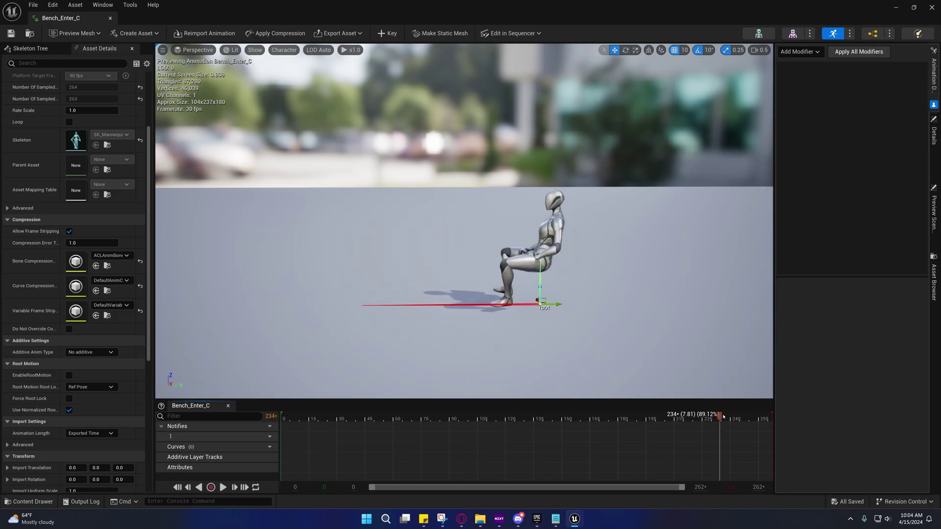
pyautogui.press('Up')
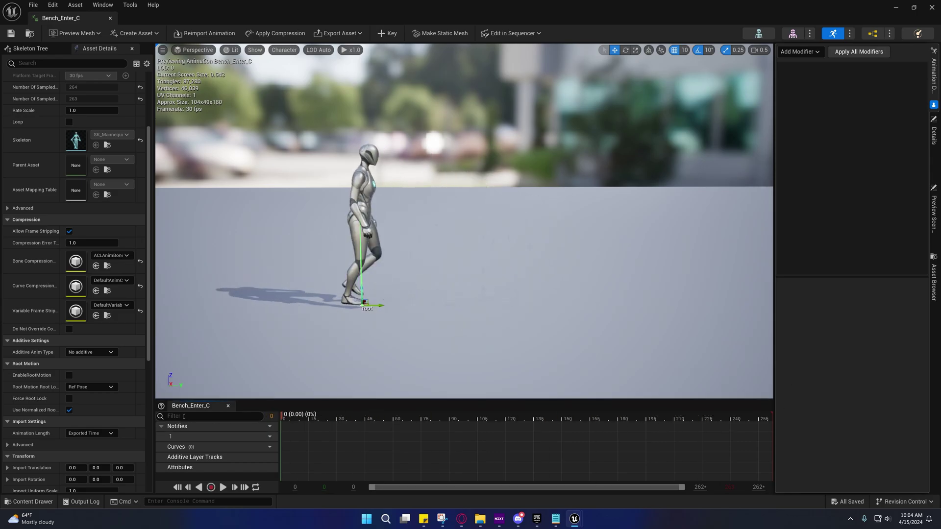
# - Turn on Enable Root Motion with Force Root Lock off, previewing the animation between toggles
pyautogui.click(69, 375)
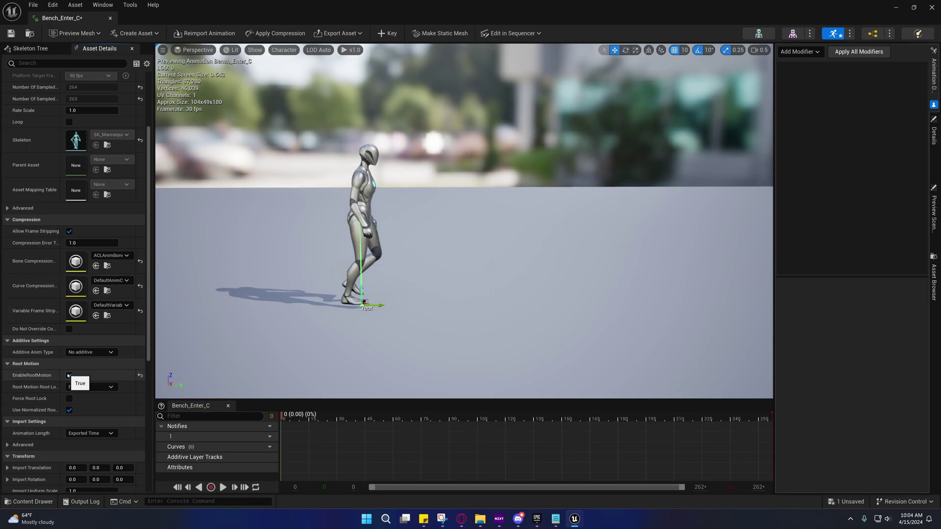
pyautogui.moveTo(295, 418)
pyautogui.mouseDown()
pyautogui.moveTo(716, 418)
pyautogui.moveTo(292, 418)
pyautogui.mouseUp()
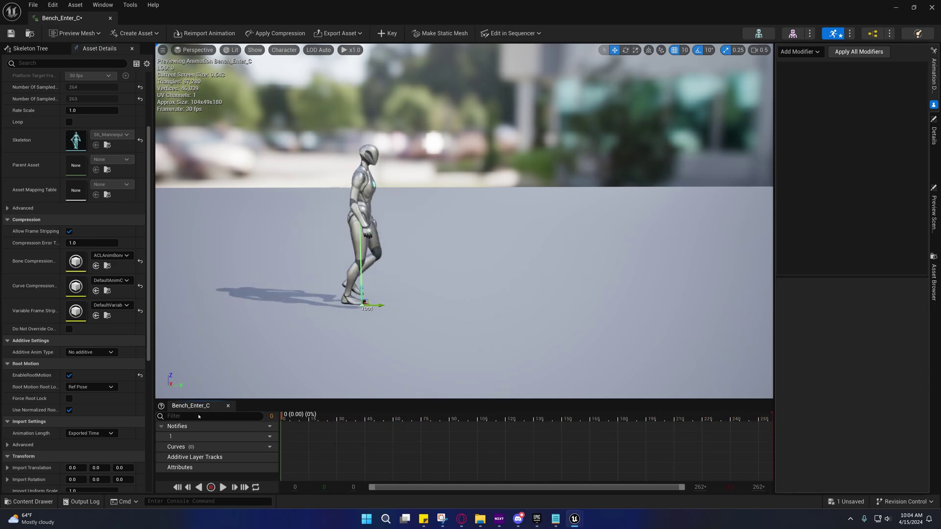
pyautogui.click(69, 375)
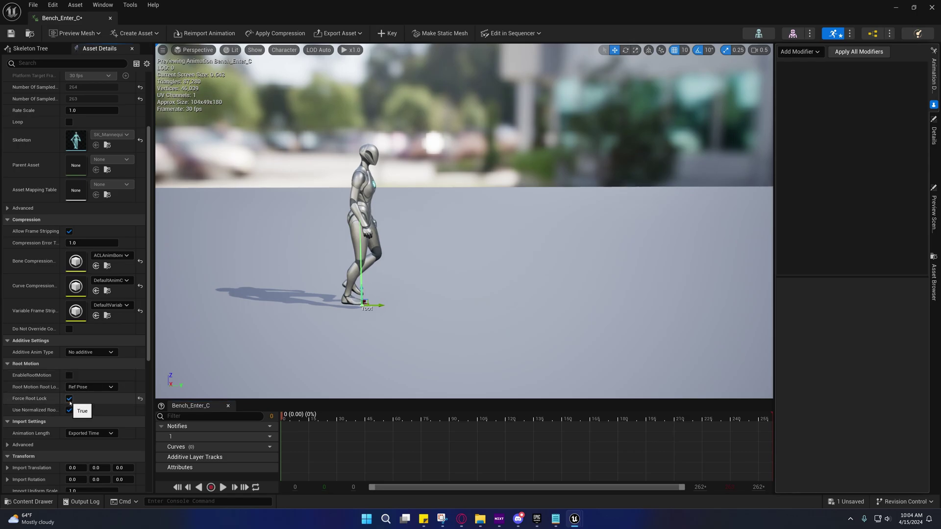
pyautogui.moveTo(294, 416); pyautogui.dragTo(922, 420)
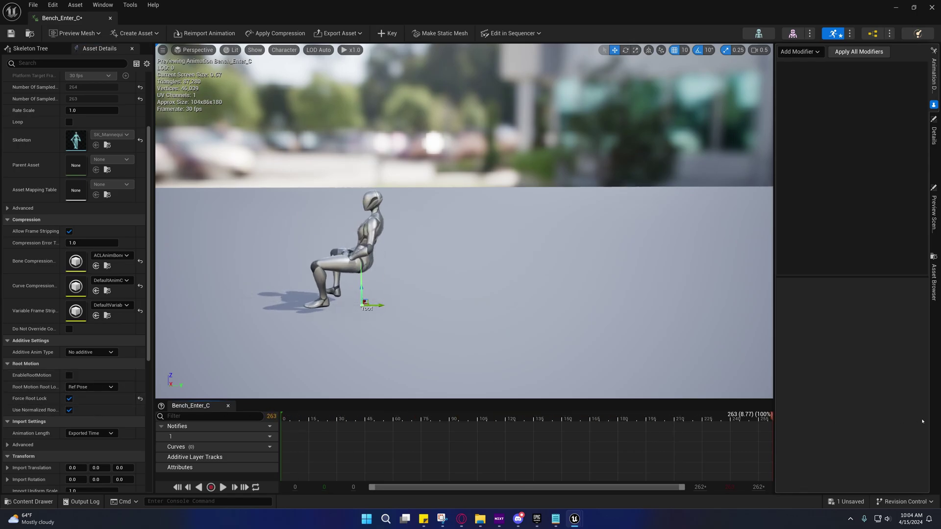
pyautogui.click(69, 375)
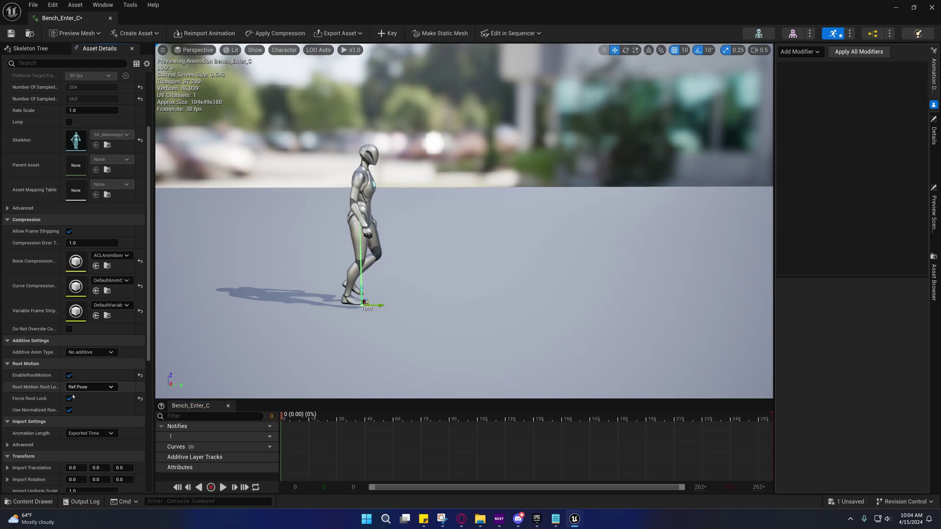
pyautogui.click(69, 398)
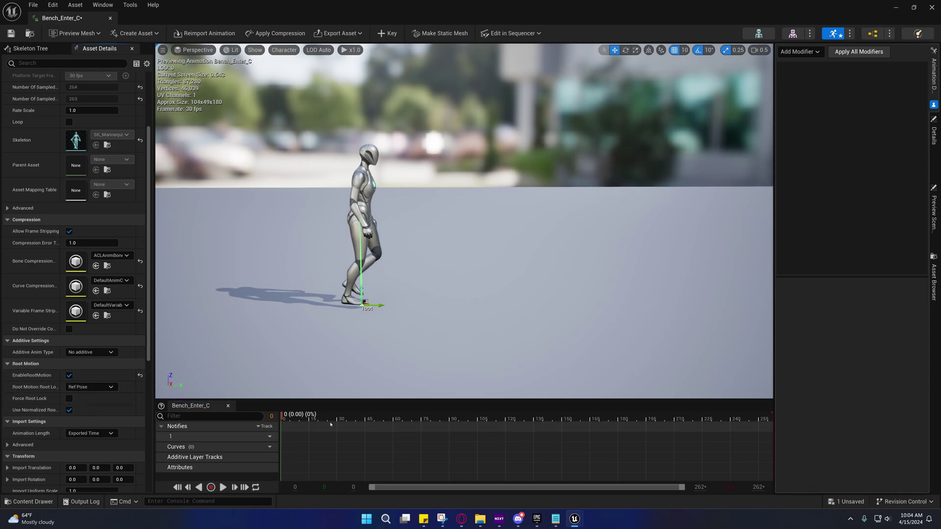
# - Preview frames 123 and 184, focus on the mannequin, and list the available modifiers
pyautogui.moveTo(294, 419); pyautogui.dragTo(241, 417)
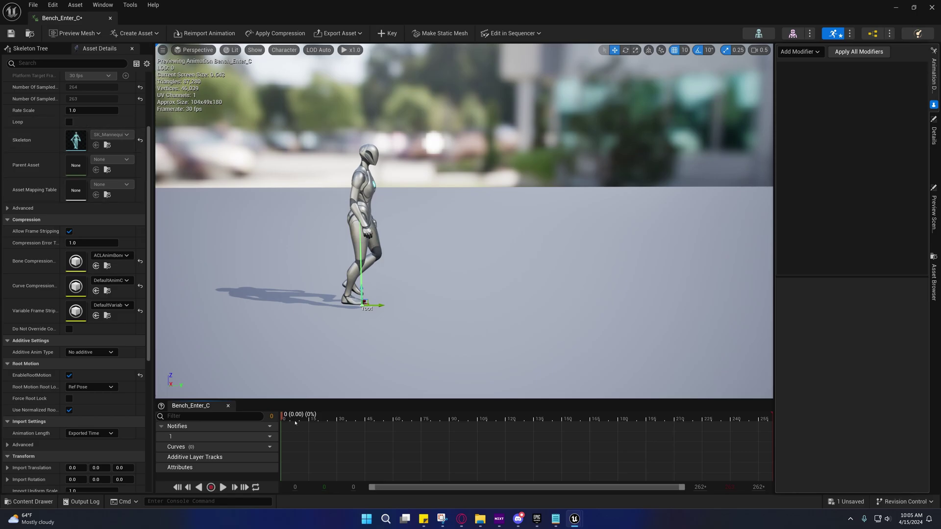
pyautogui.moveTo(294, 419)
pyautogui.mouseDown()
pyautogui.moveTo(750, 417)
pyautogui.moveTo(282, 417)
pyautogui.mouseUp()
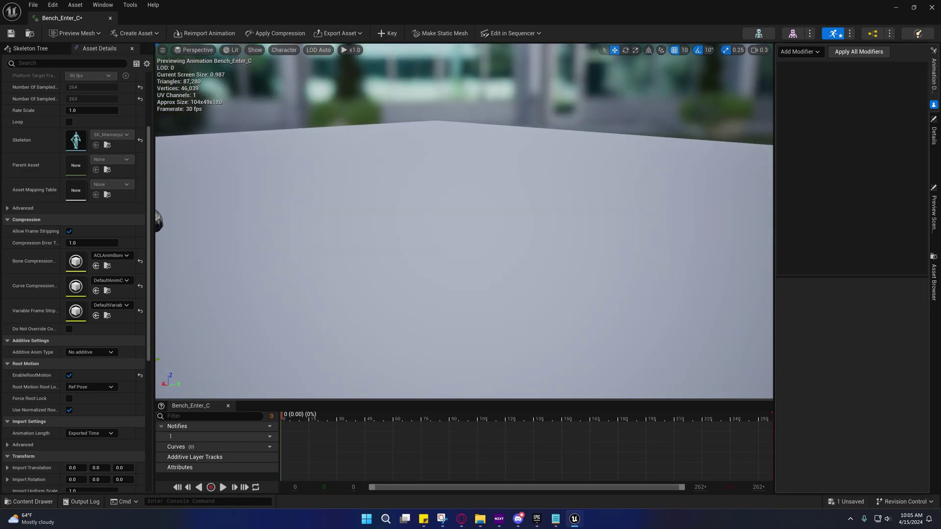
pyautogui.press('f')
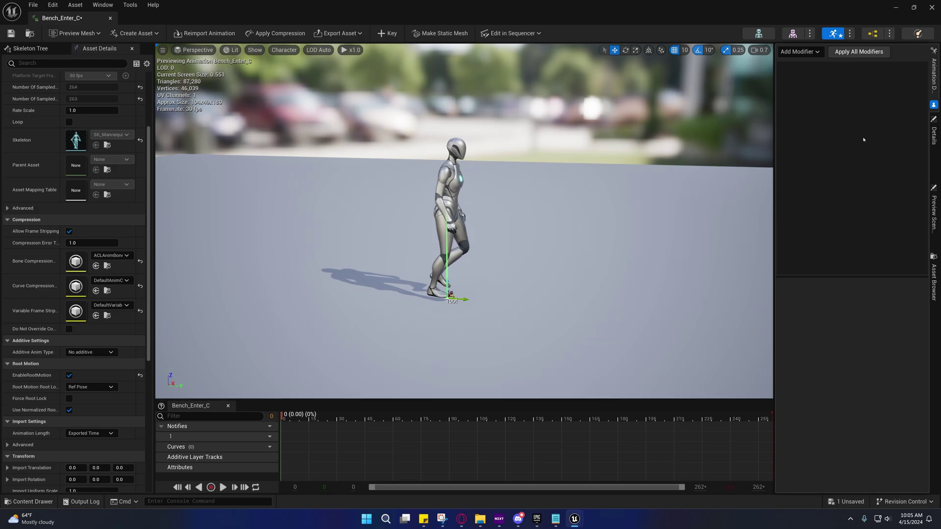
pyautogui.click(799, 52)
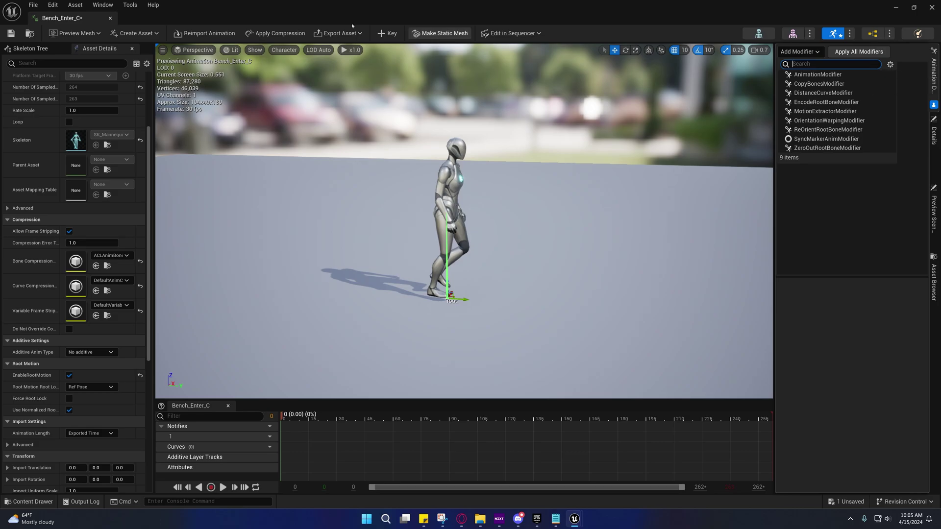
# - Browse the editor panel list and toggle the available modifiers list open and closed
pyautogui.click(102, 4)
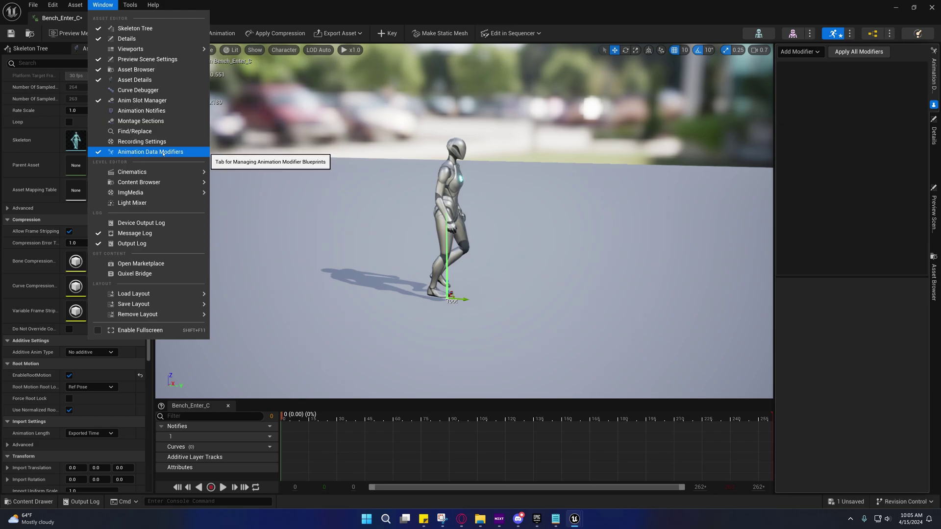
pyautogui.click(805, 53)
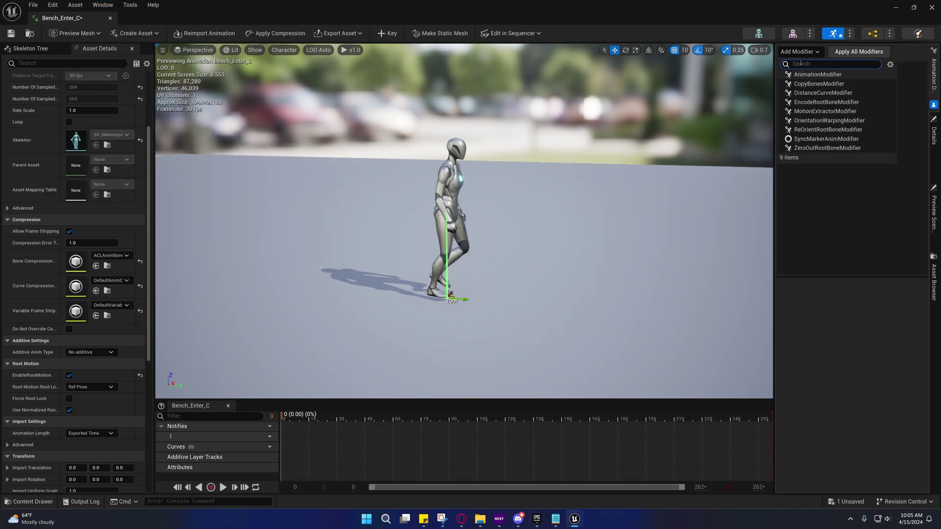
pyautogui.click(806, 56)
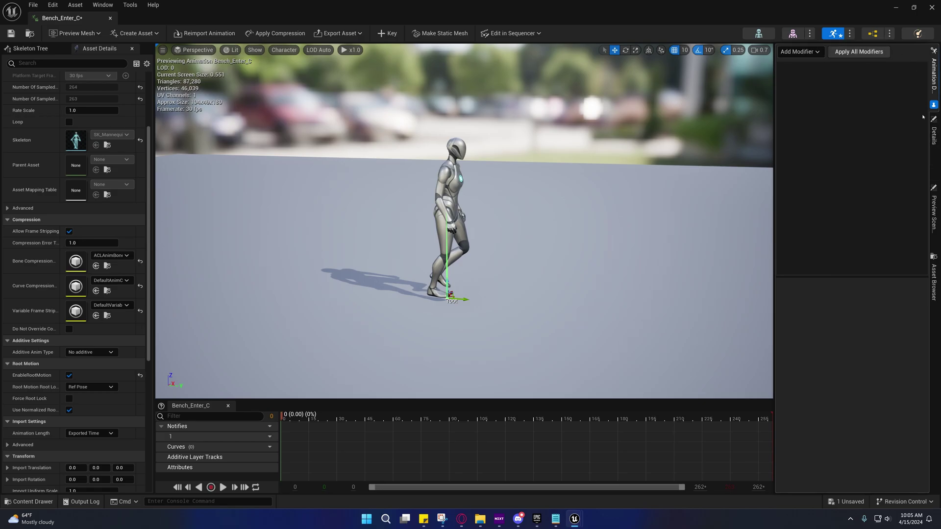
pyautogui.click(806, 52)
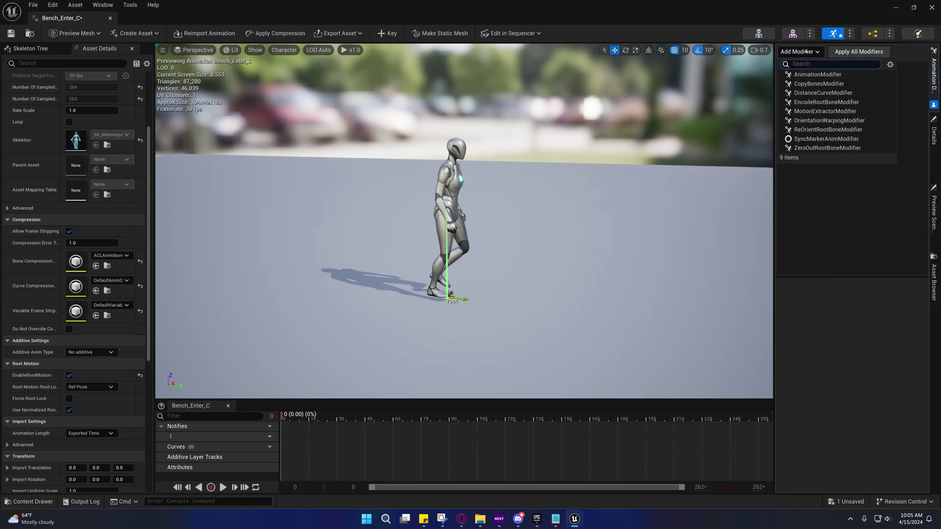
pyautogui.click(807, 54)
pyautogui.click(808, 55)
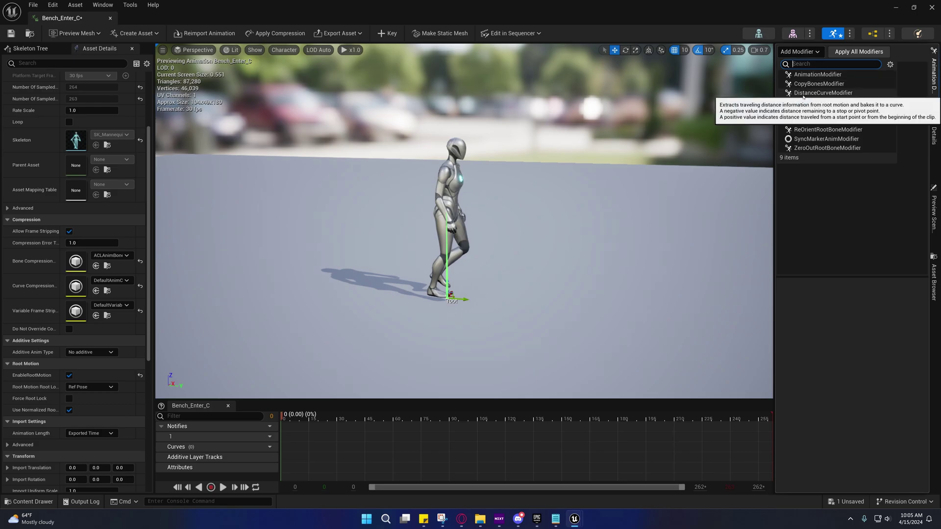
pyautogui.click(803, 55)
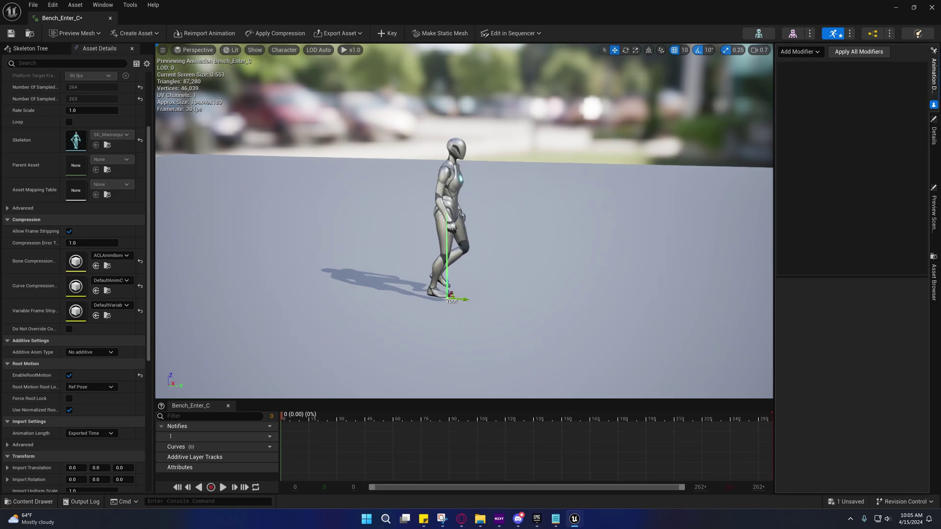
# - Dock the data modifiers and Anim Slot Manager panels to the sidebar and open Animation Data Modifiers
pyautogui.click(933, 105)
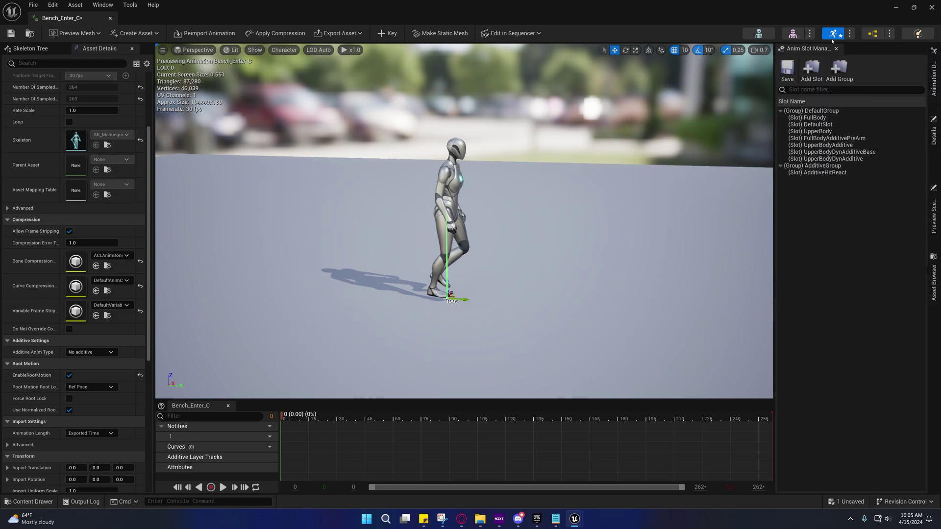
pyautogui.rightClick(808, 48)
pyautogui.click(836, 72)
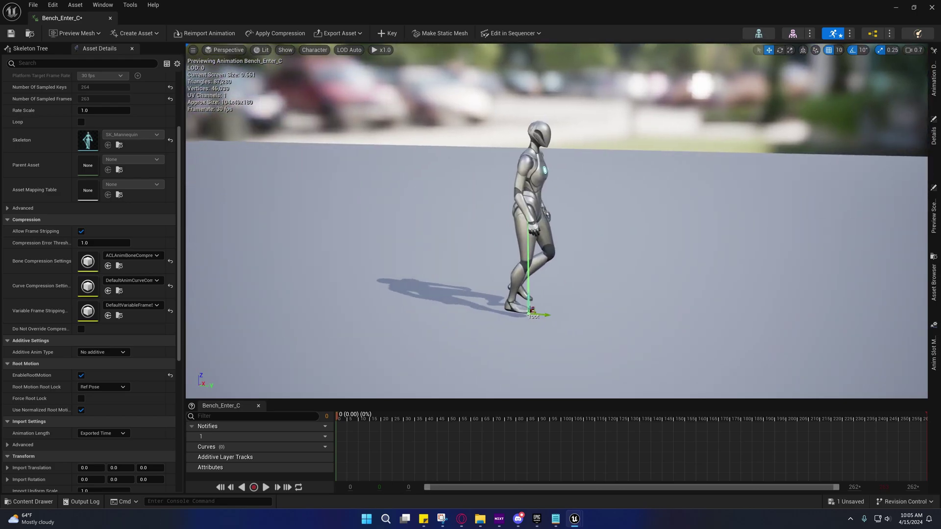
pyautogui.click(935, 83)
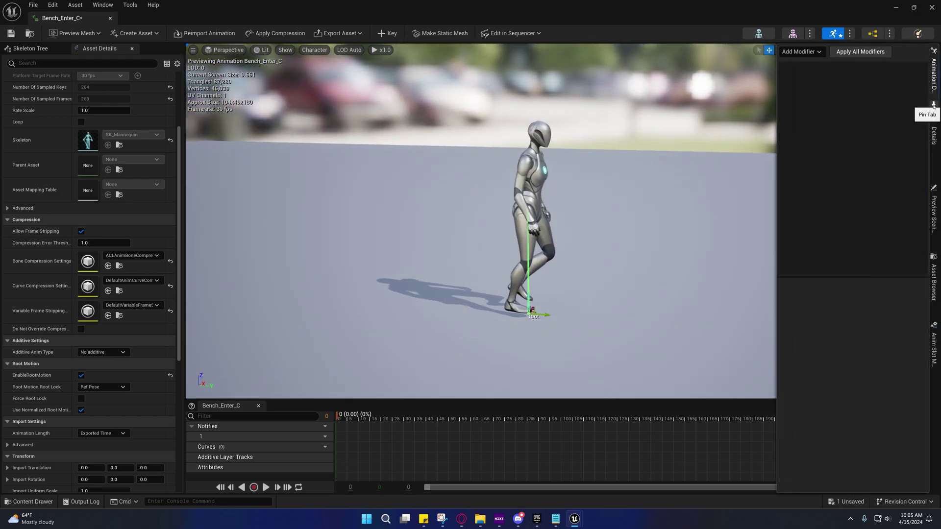
# - Add ZeroOutRootBoneModifier to Bench_Enter_C, then remove it again
pyautogui.click(818, 52)
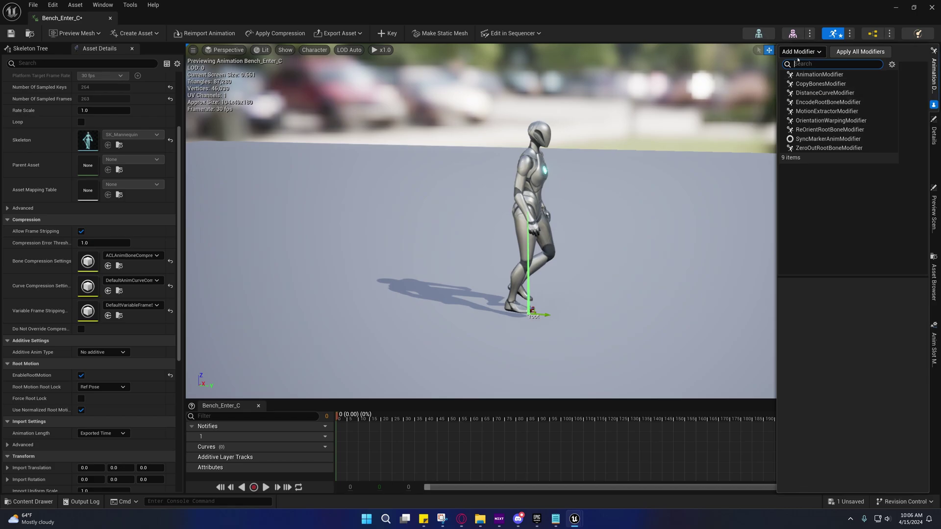
pyautogui.click(817, 148)
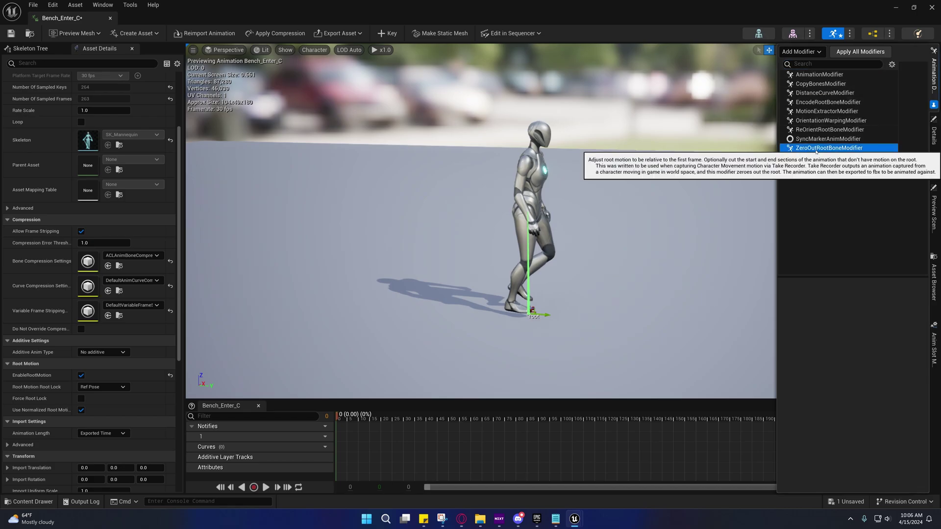
pyautogui.click(816, 149)
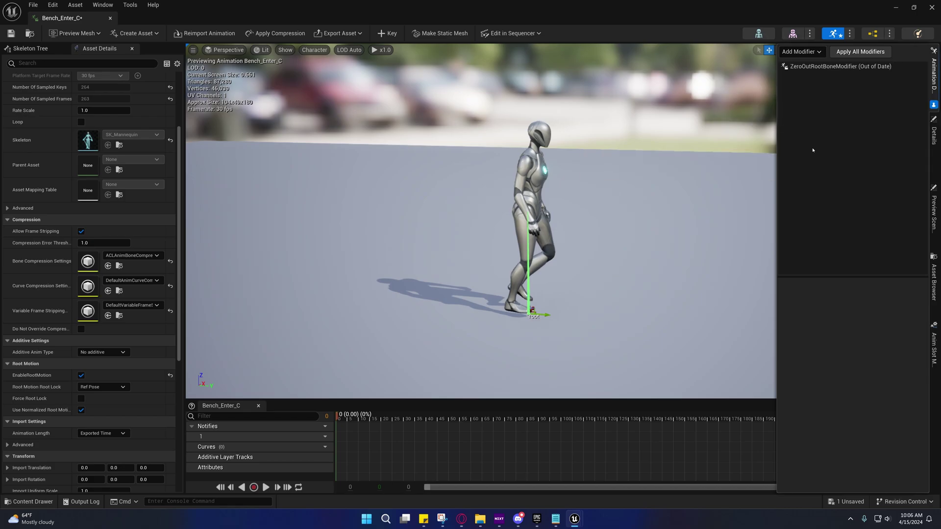
pyautogui.rightClick(806, 67)
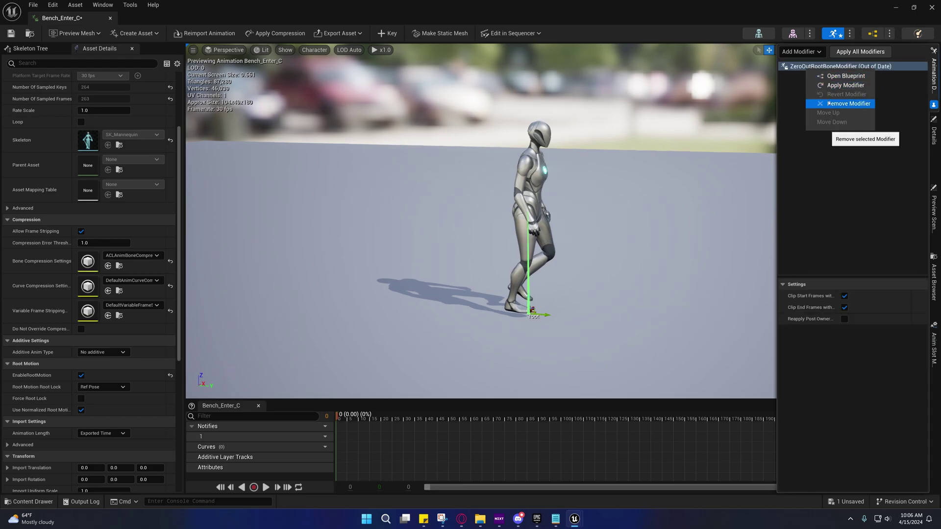
pyautogui.click(828, 104)
pyautogui.click(508, 266)
# - Add SyncMarkerAnimModifier and apply it to generate the FootSyncMarkers track
pyautogui.click(801, 52)
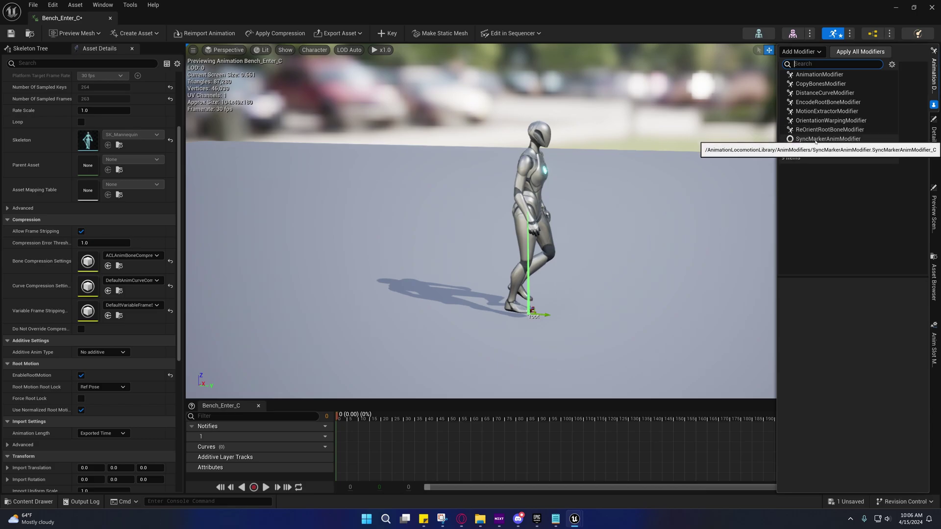
pyautogui.click(815, 139)
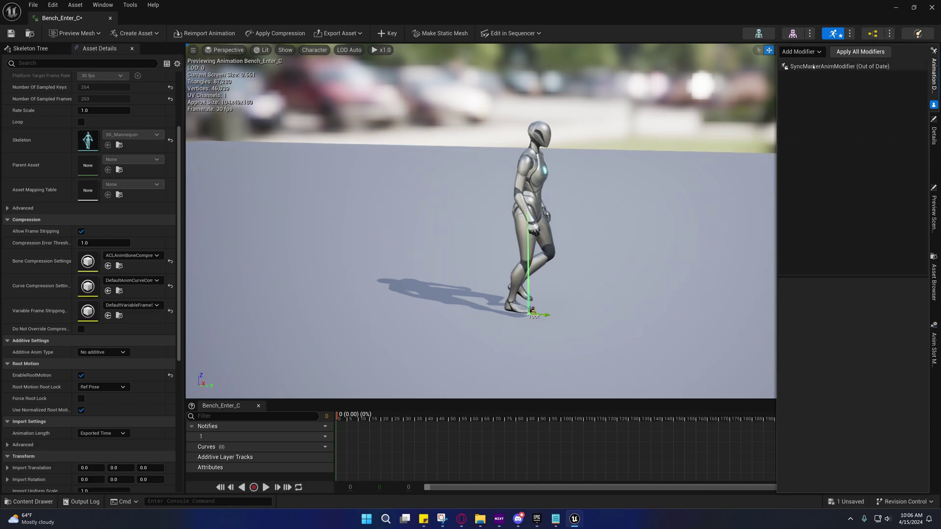
pyautogui.rightClick(813, 66)
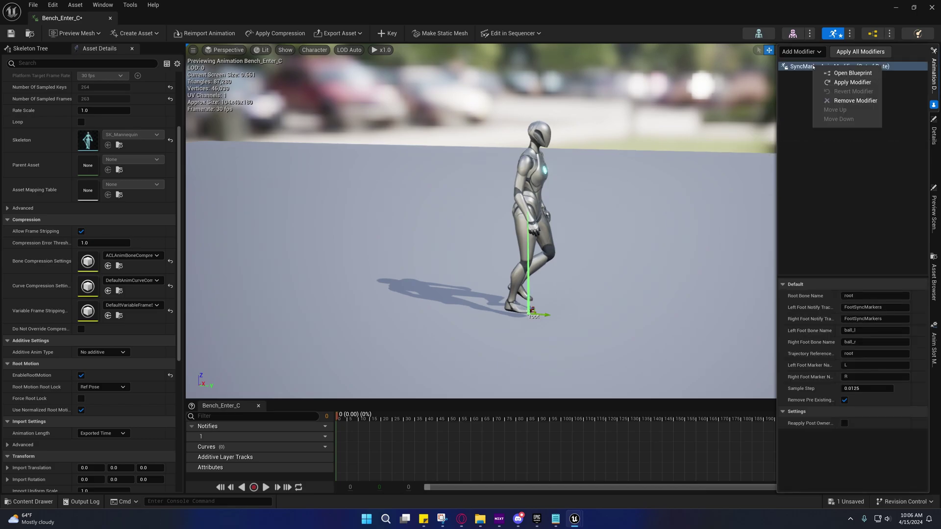
pyautogui.click(845, 83)
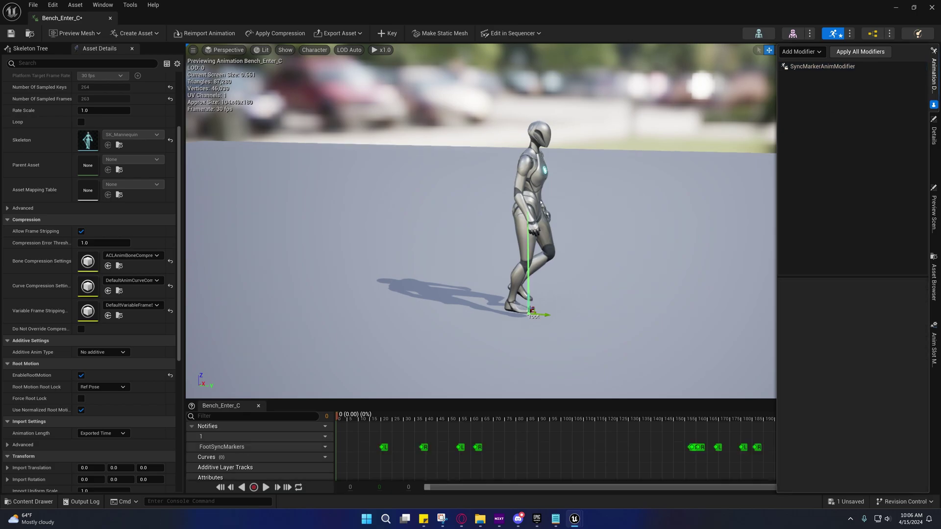
pyautogui.moveTo(541, 202); pyautogui.dragTo(541, 202, button='right')
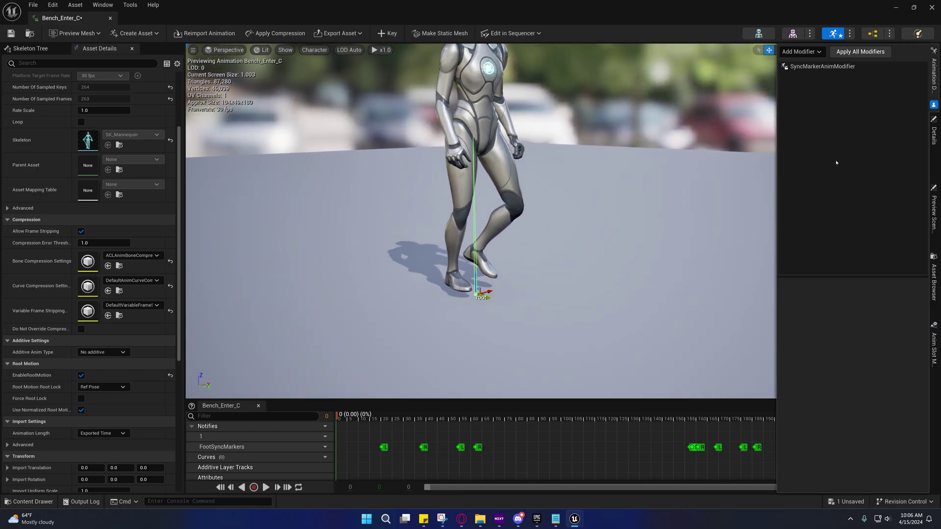
# - Inspect the SyncMarkerAnimModifier settings, including Trajectory Reference, while scrubbing to frames 46 and 42
pyautogui.click(812, 68)
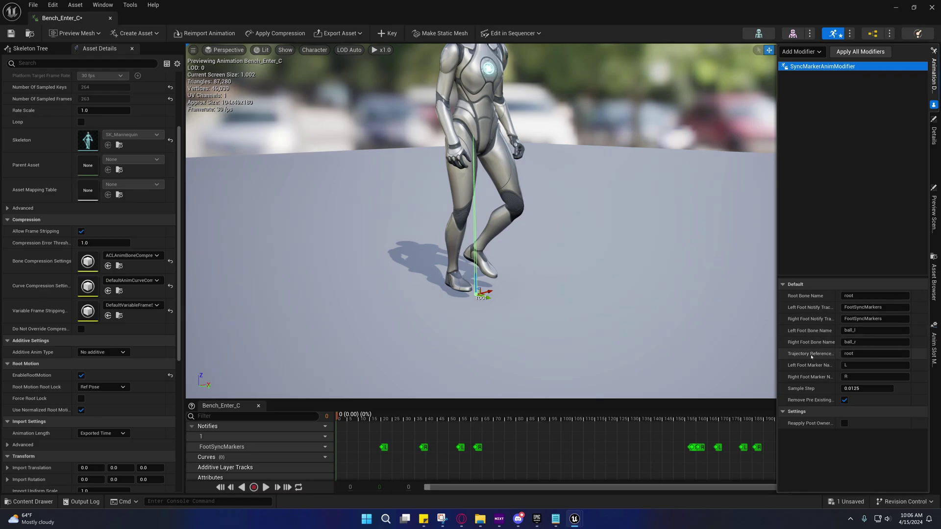
pyautogui.moveTo(836, 354)
pyautogui.mouseDown()
pyautogui.moveTo(846, 354)
pyautogui.moveTo(835, 353)
pyautogui.mouseUp()
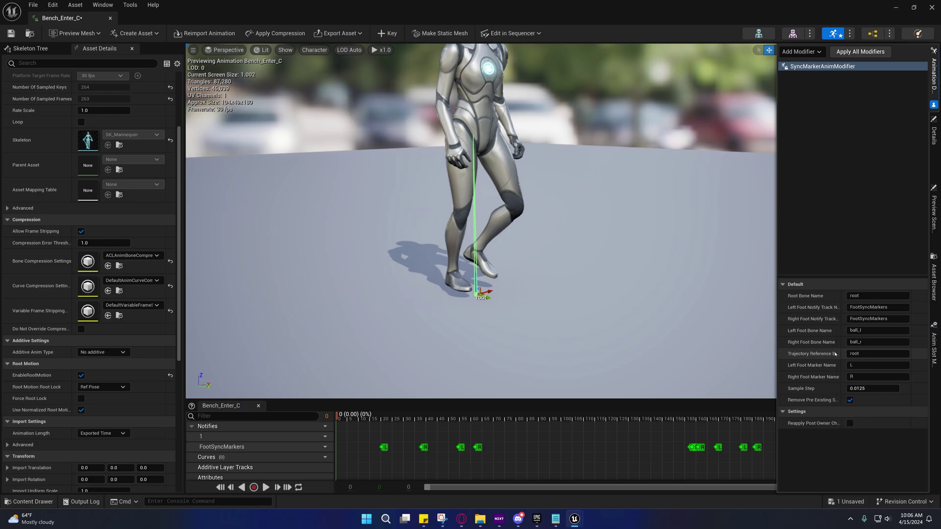
pyautogui.moveTo(539, 206); pyautogui.dragTo(539, 206, button='right')
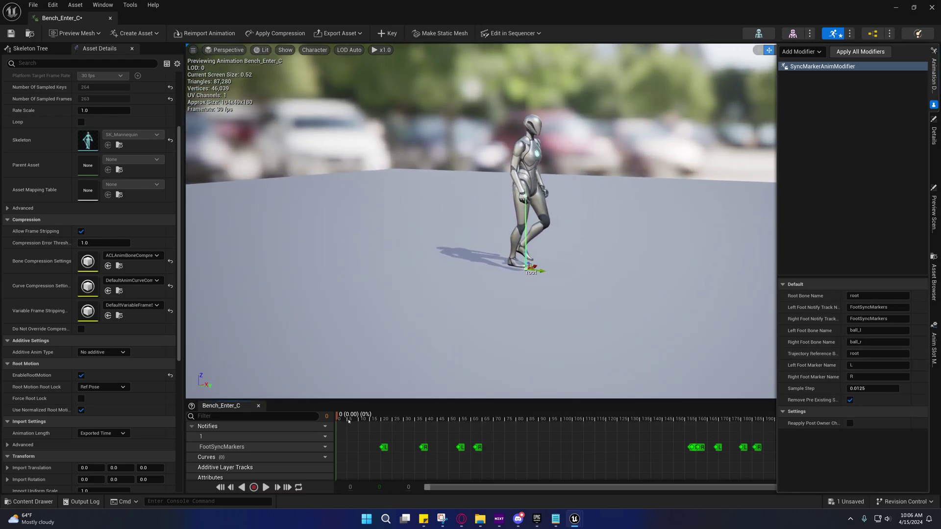
pyautogui.moveTo(349, 420)
pyautogui.mouseDown()
pyautogui.moveTo(440, 433)
pyautogui.moveTo(337, 434)
pyautogui.mouseUp()
pyautogui.click(854, 353)
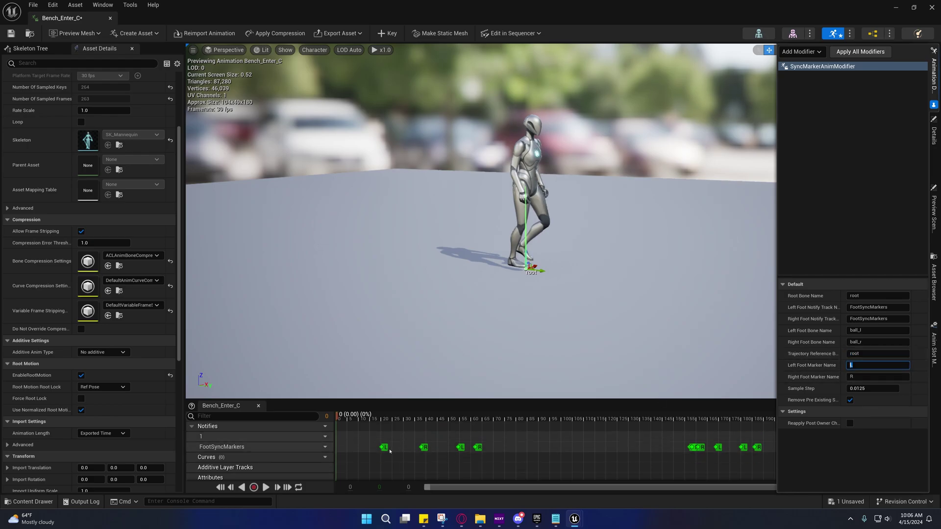
pyautogui.moveTo(385, 422)
pyautogui.mouseDown()
pyautogui.moveTo(759, 447)
pyautogui.moveTo(574, 447)
pyautogui.mouseUp()
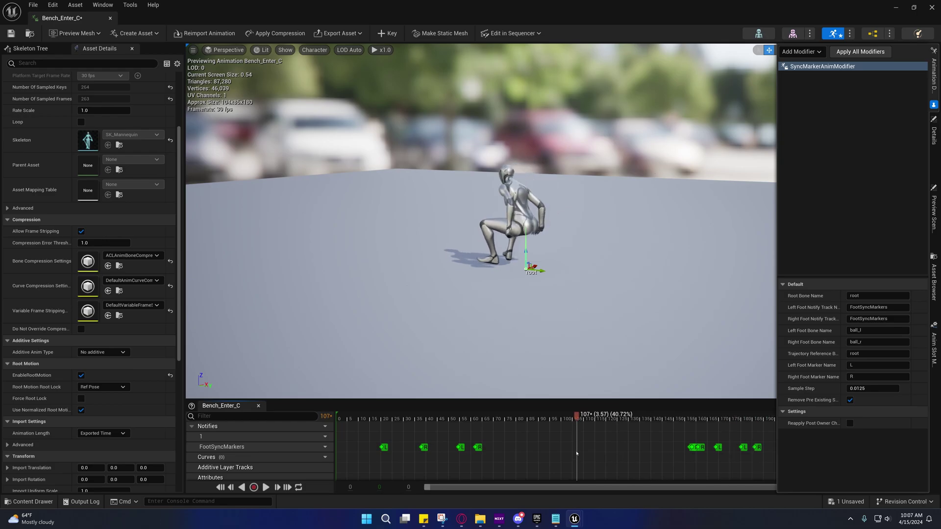
# - Remove the foot sync markers from about frame 55 onward and save Bench_Enter_C
pyautogui.moveTo(452, 442); pyautogui.dragTo(750, 446)
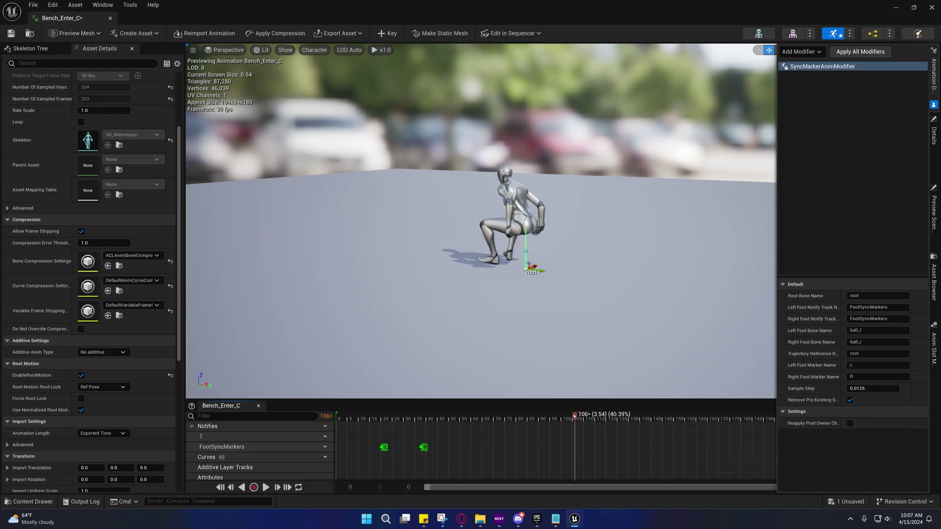
pyautogui.moveTo(575, 416); pyautogui.dragTo(338, 417)
pyautogui.click(10, 33)
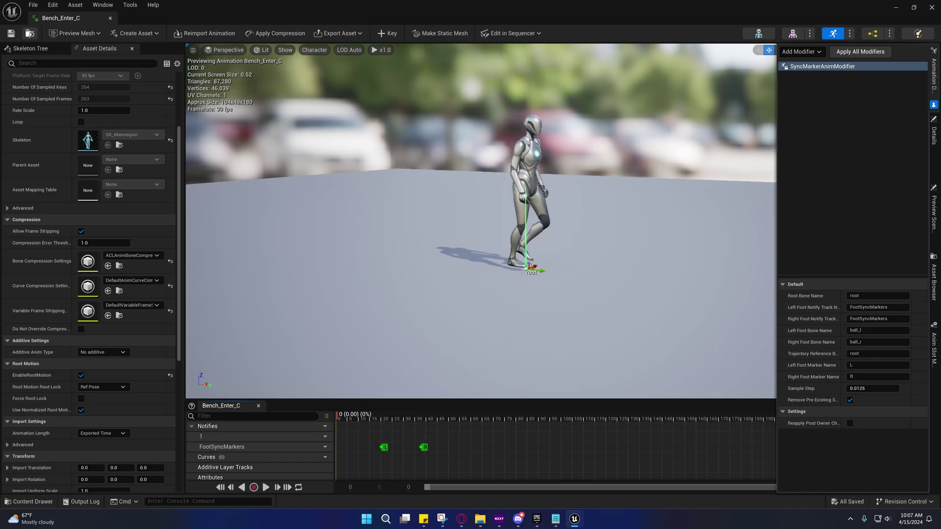
# - Open Bench_Exit and apply SyncMarkerAnimModifier to generate its foot sync markers
pyautogui.hotkey('ctrl', 'space')
pyautogui.doubleClick(356, 392)
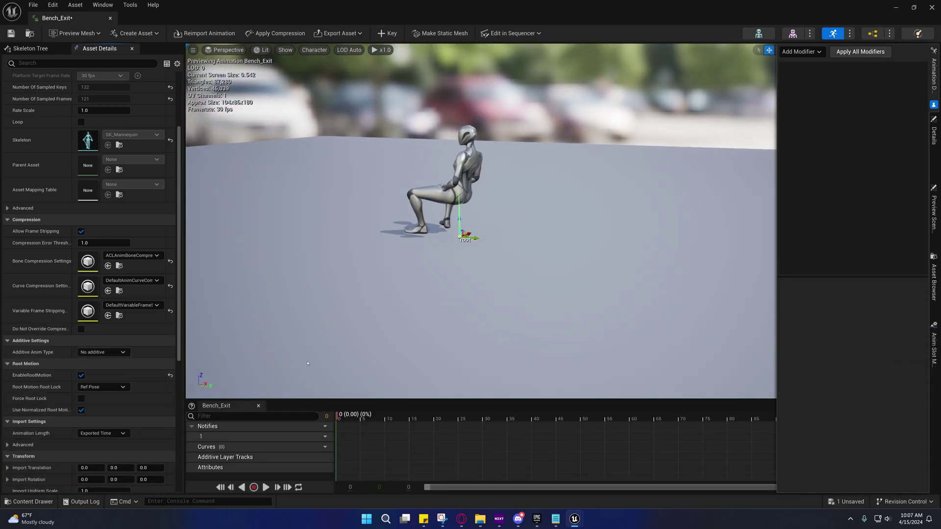
pyautogui.click(802, 51)
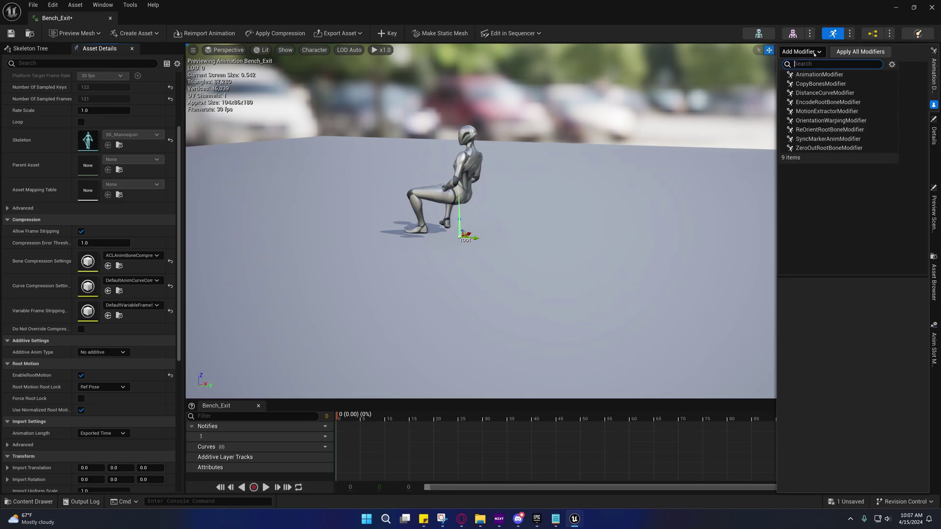
pyautogui.click(809, 140)
pyautogui.rightClick(812, 68)
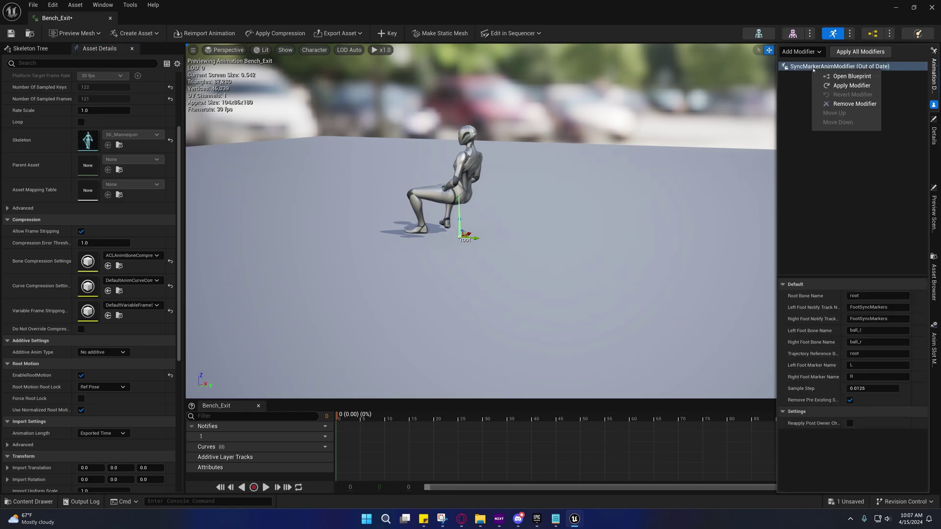
pyautogui.click(843, 86)
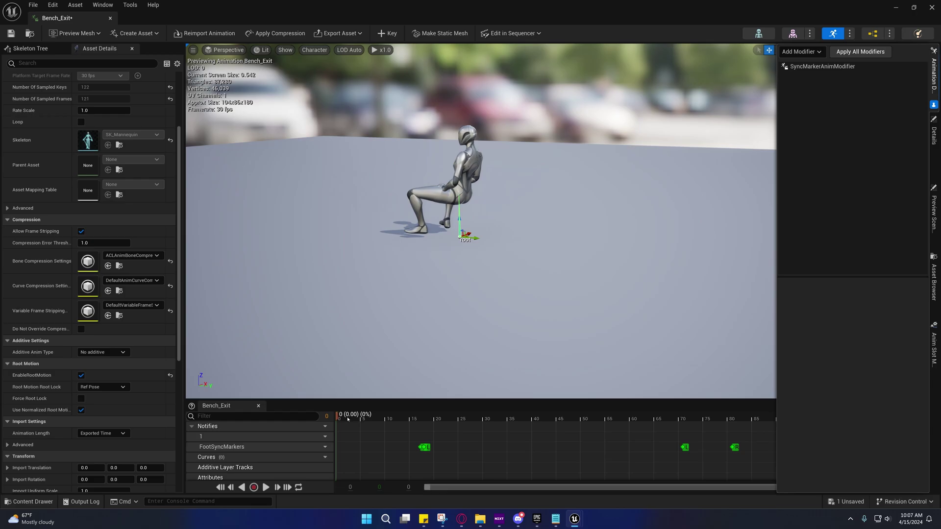
# - Close the modifiers panel, maximize the editor, and delete the two left-foot 'L' sync markers
pyautogui.moveTo(348, 420)
pyautogui.mouseDown()
pyautogui.moveTo(784, 445)
pyautogui.moveTo(631, 444)
pyautogui.moveTo(724, 442)
pyautogui.moveTo(693, 444)
pyautogui.mouseUp()
pyautogui.click(684, 447)
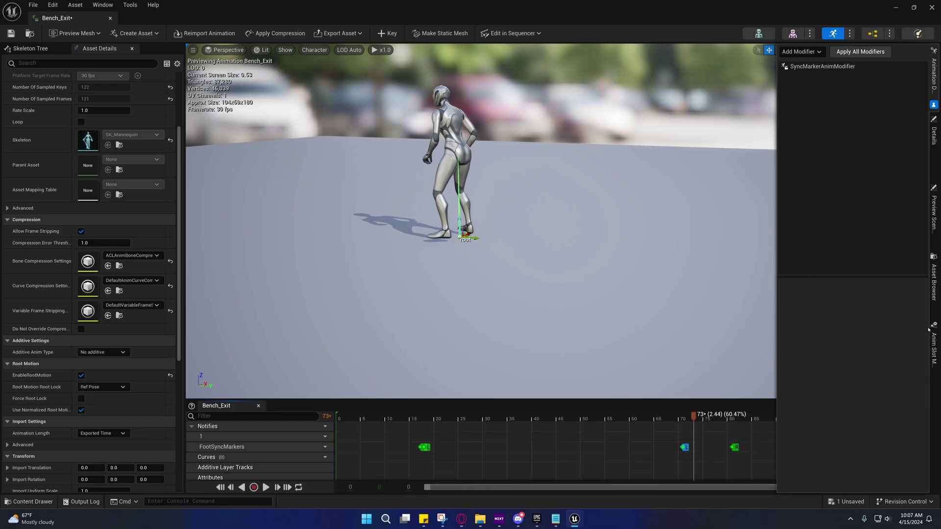
pyautogui.click(934, 78)
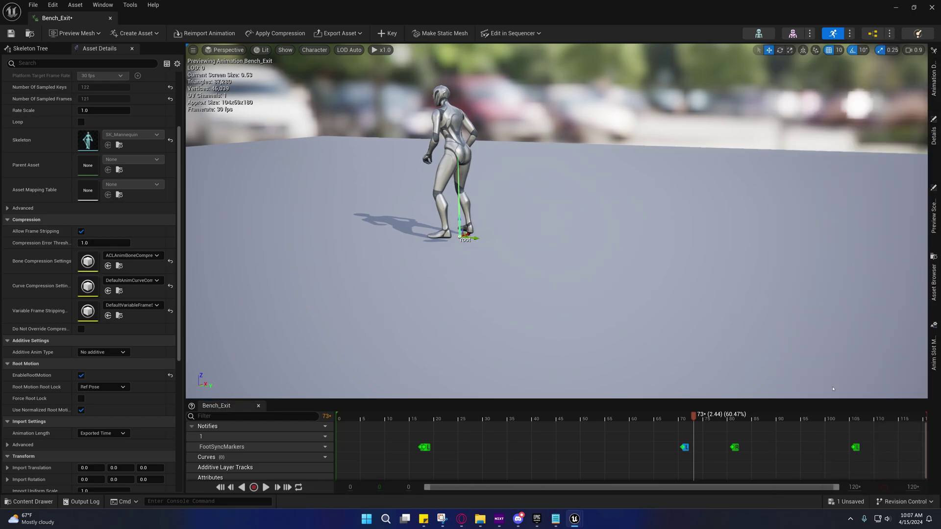
pyautogui.click(914, 8)
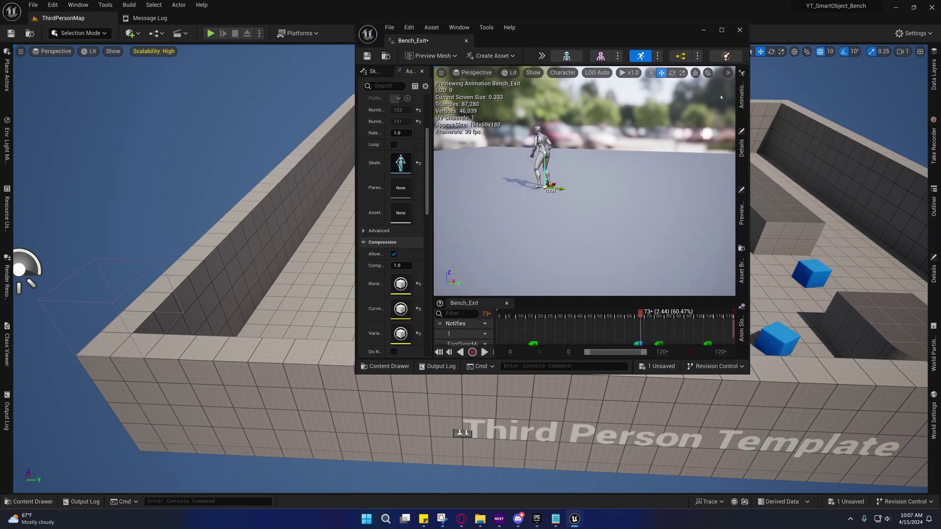
pyautogui.click(721, 31)
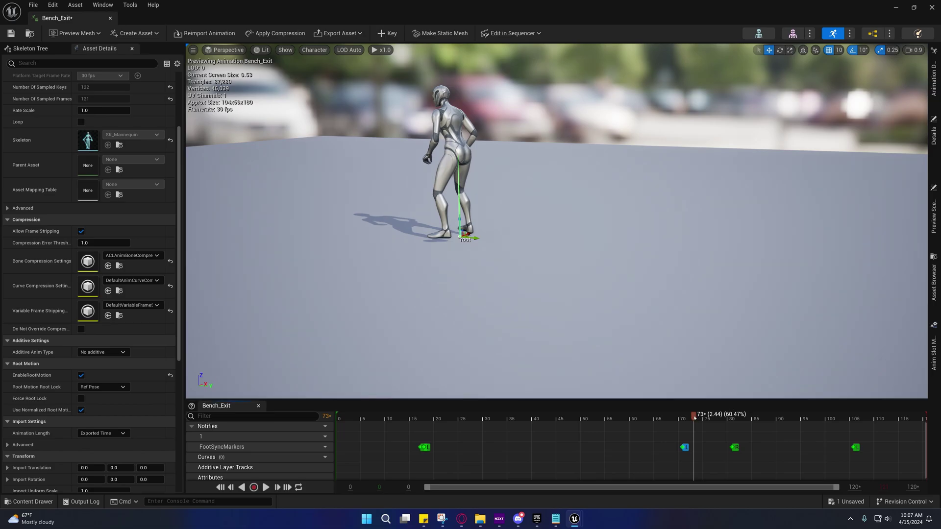
pyautogui.moveTo(695, 418); pyautogui.dragTo(739, 427)
pyautogui.click(702, 447)
pyautogui.moveTo(414, 460); pyautogui.dragTo(416, 459)
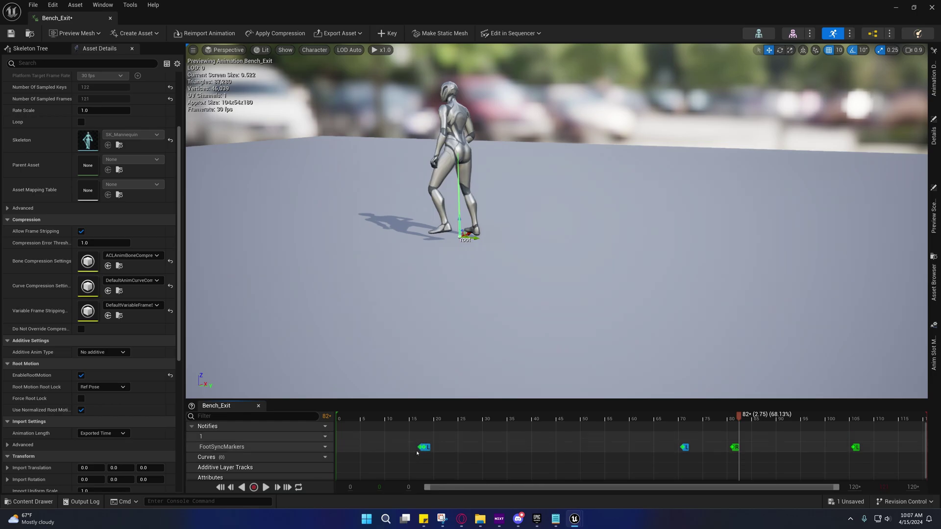
pyautogui.press('Delete')
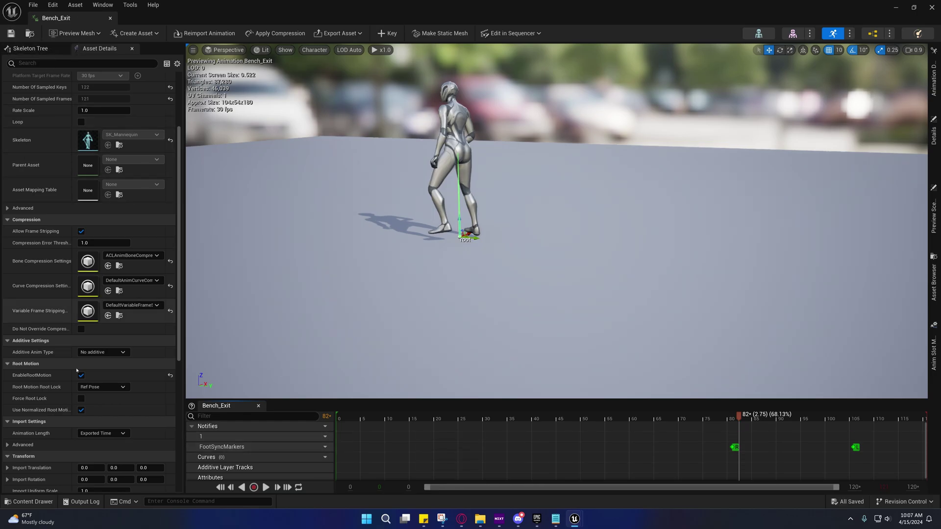
# - Open Bench_Loop from Matrix_Bench, enable Loop, save it, and show the folder again
pyautogui.click(29, 502)
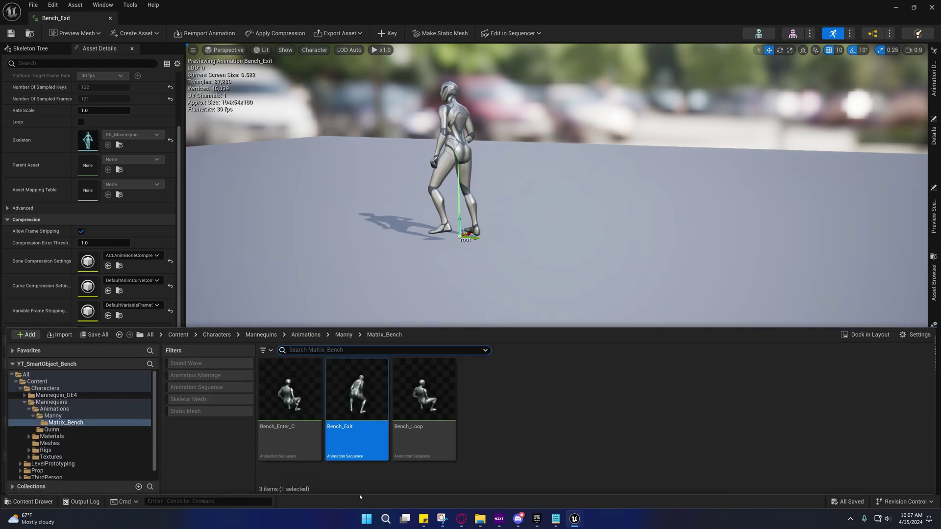
pyautogui.doubleClick(424, 395)
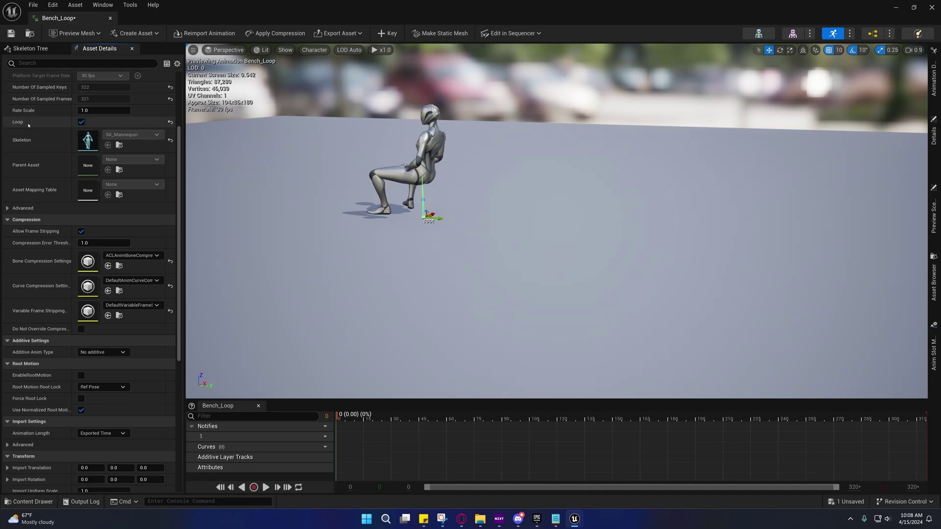
pyautogui.scroll(3, 27, 128)
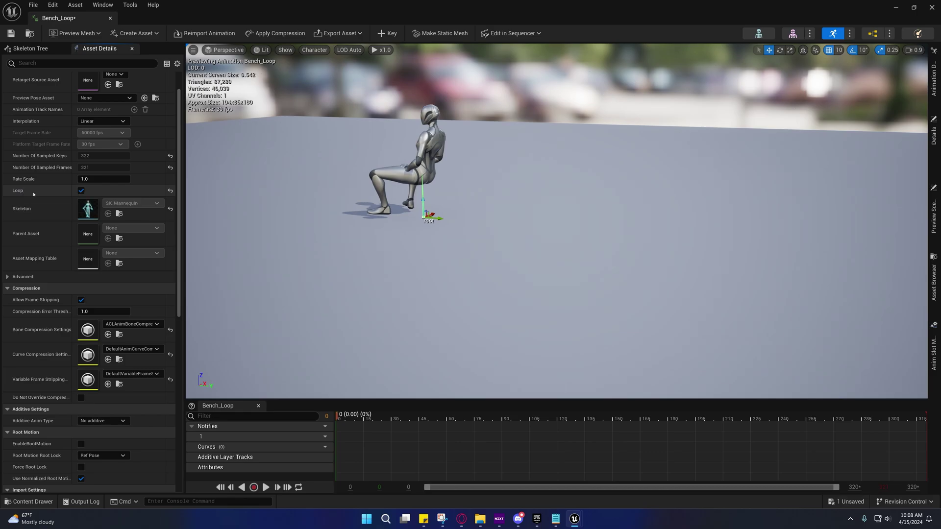
pyautogui.click(11, 33)
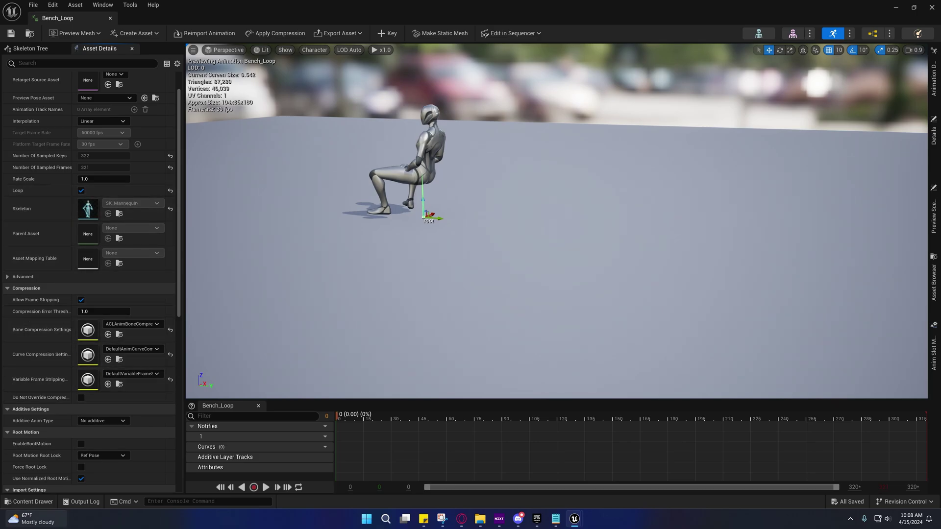
pyautogui.click(30, 501)
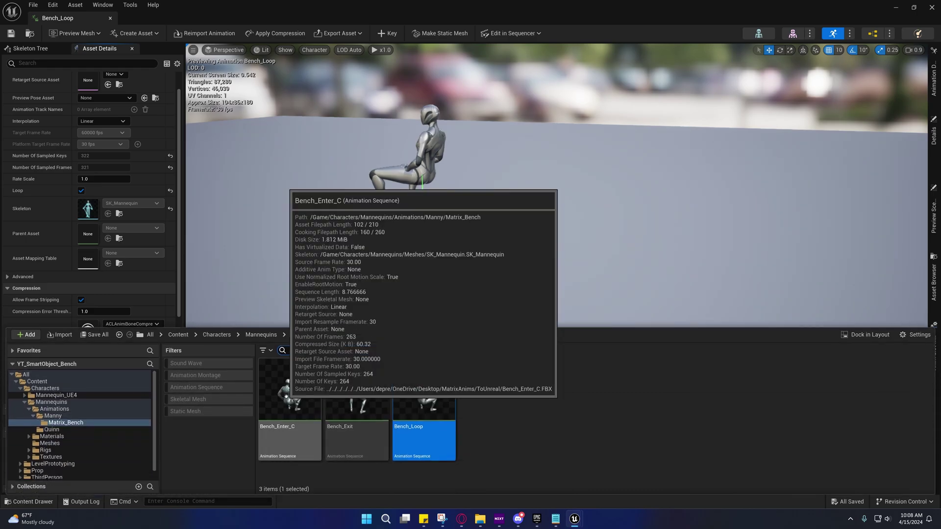
# - Create AnimMontages from Bench_Enter_C, Bench_Exit and Bench_Loop, keeping default names like Bench_Loop_Montage
pyautogui.rightClick(292, 393)
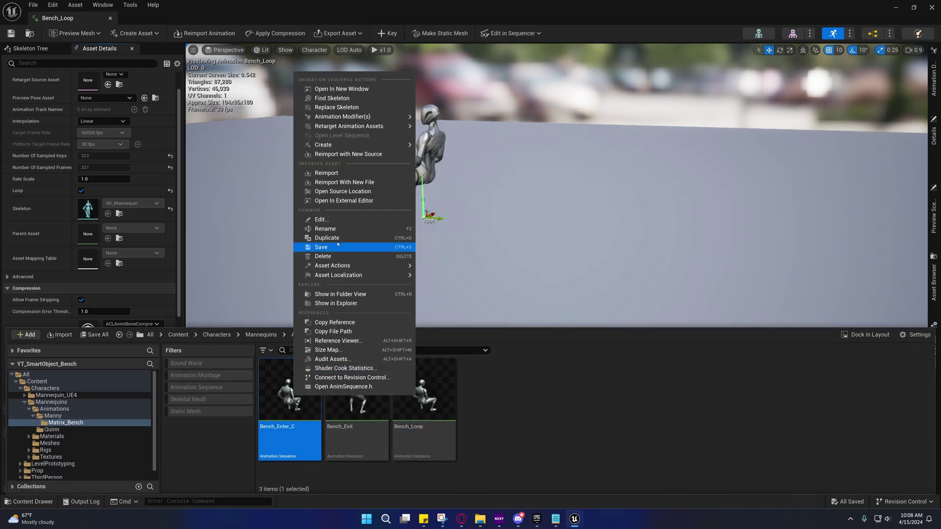
pyautogui.moveTo(402, 144)
pyautogui.click(456, 157)
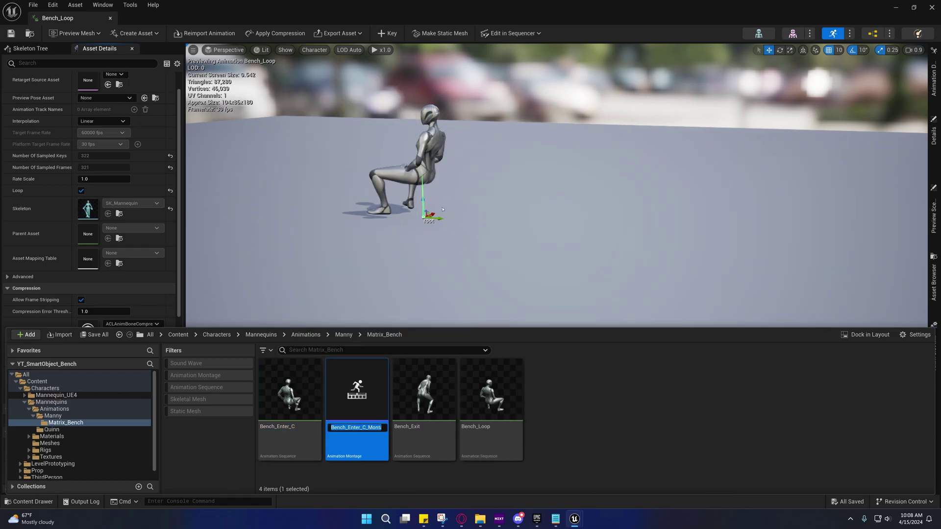
pyautogui.rightClick(432, 396)
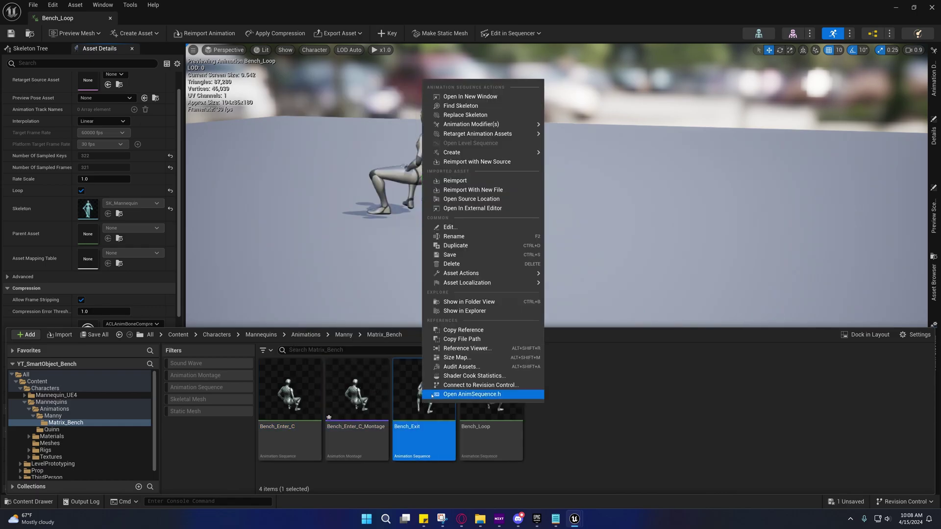
pyautogui.moveTo(491, 152)
pyautogui.click(572, 167)
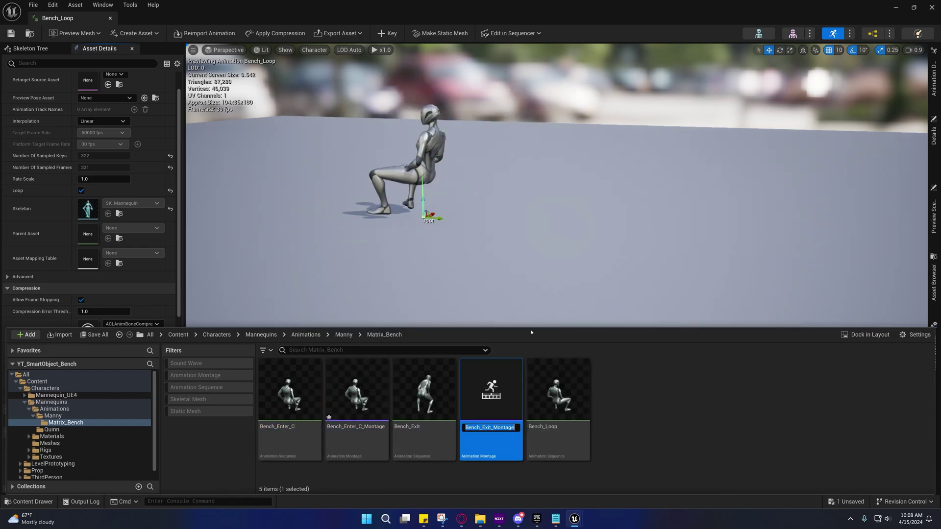
pyautogui.rightClick(559, 387)
pyautogui.moveTo(603, 139)
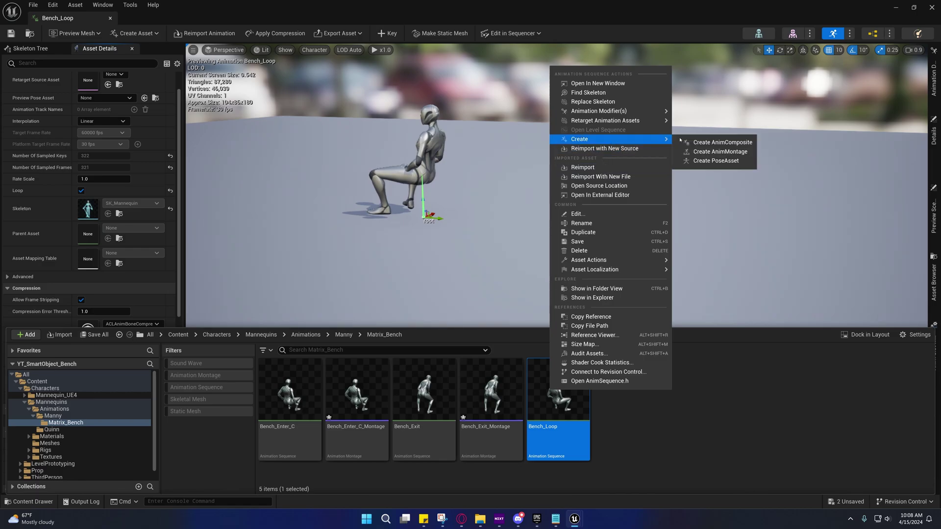
pyautogui.click(710, 152)
pyautogui.press('Return')
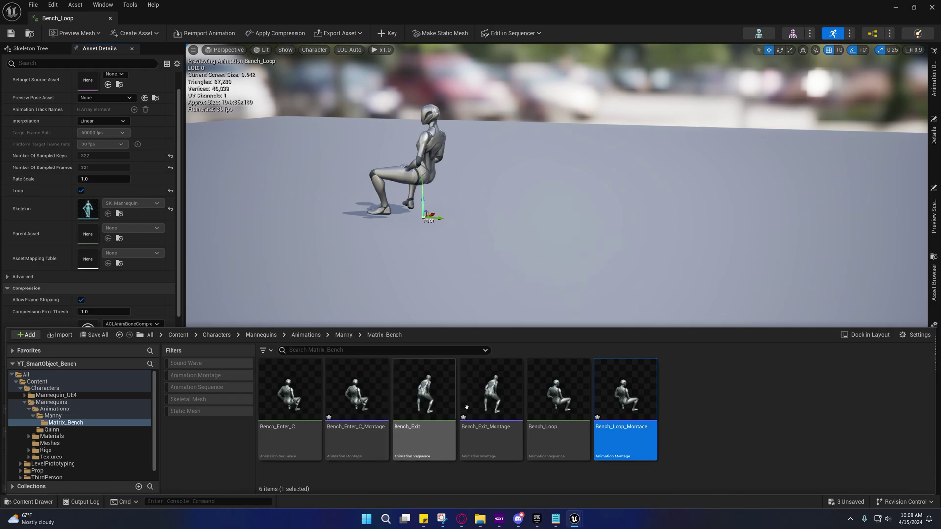
# - Open Bench_Enter_C_Montage and check its slot setting without changing it
pyautogui.moveTo(545, 403)
pyautogui.doubleClick(339, 394)
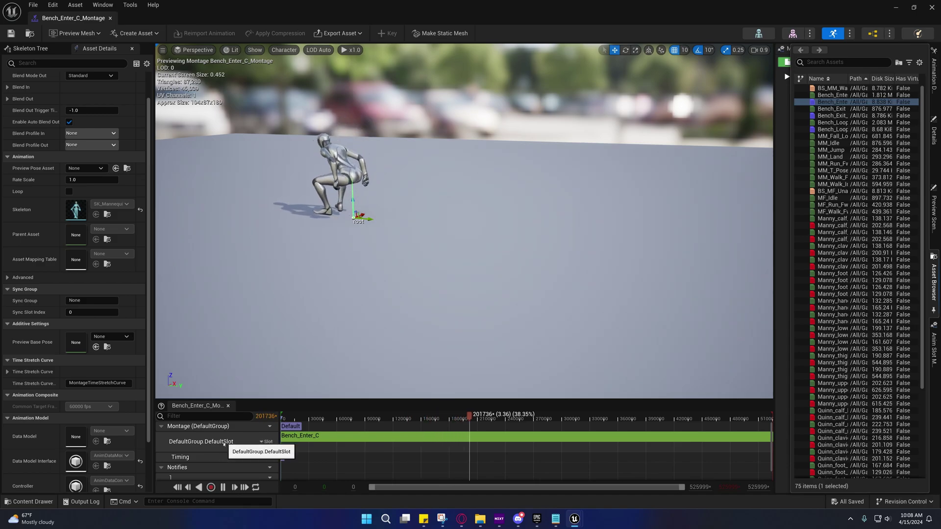
pyautogui.click(267, 441)
pyautogui.moveTo(289, 373)
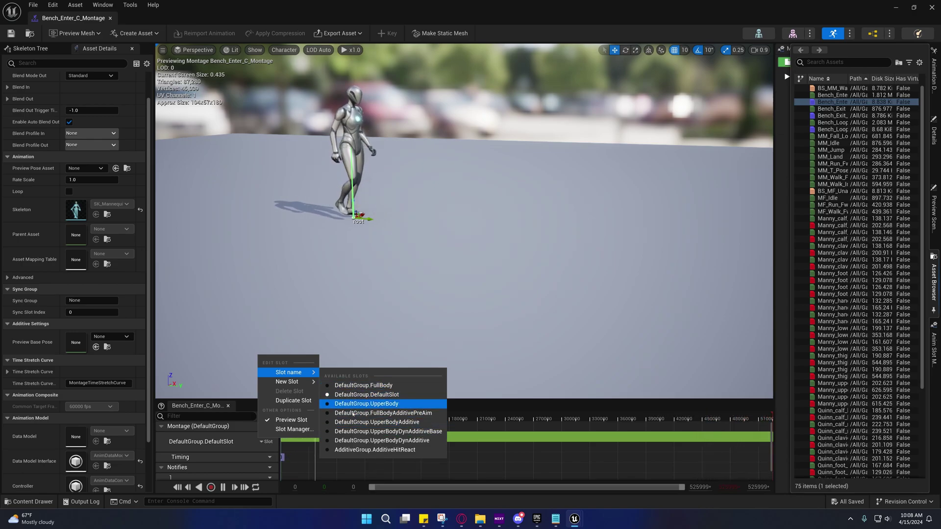
pyautogui.click(273, 443)
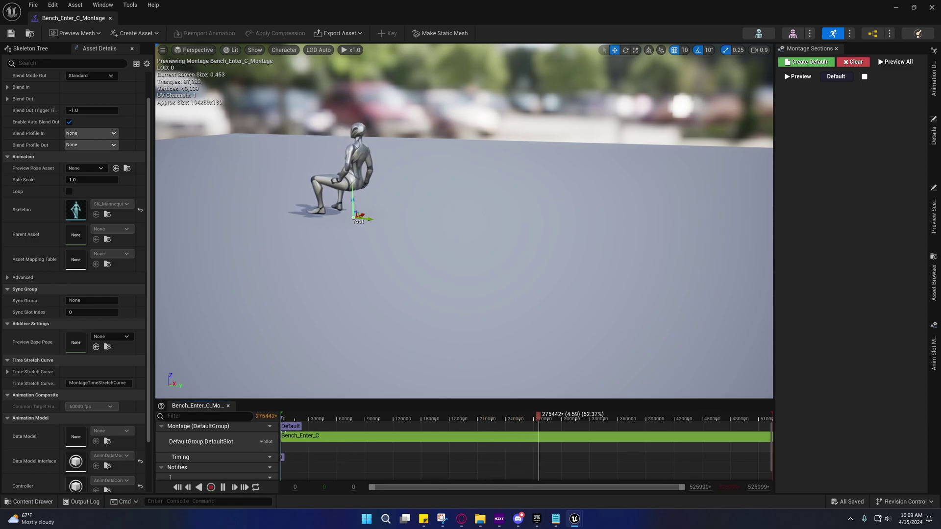
# - Scrub the montage preview to 6.75 s and back, then bring up Matrix_Bench's new-asset options
pyautogui.moveTo(351, 416); pyautogui.dragTo(562, 416)
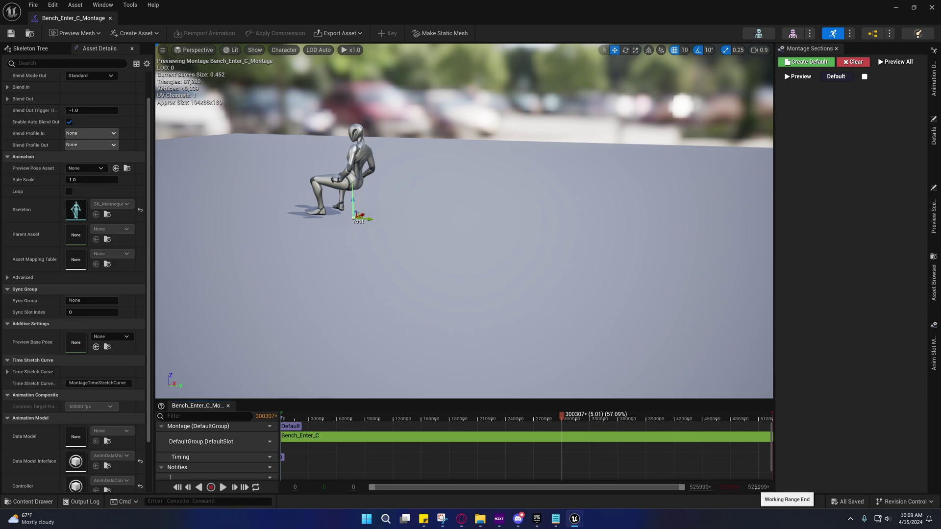
pyautogui.click(660, 417)
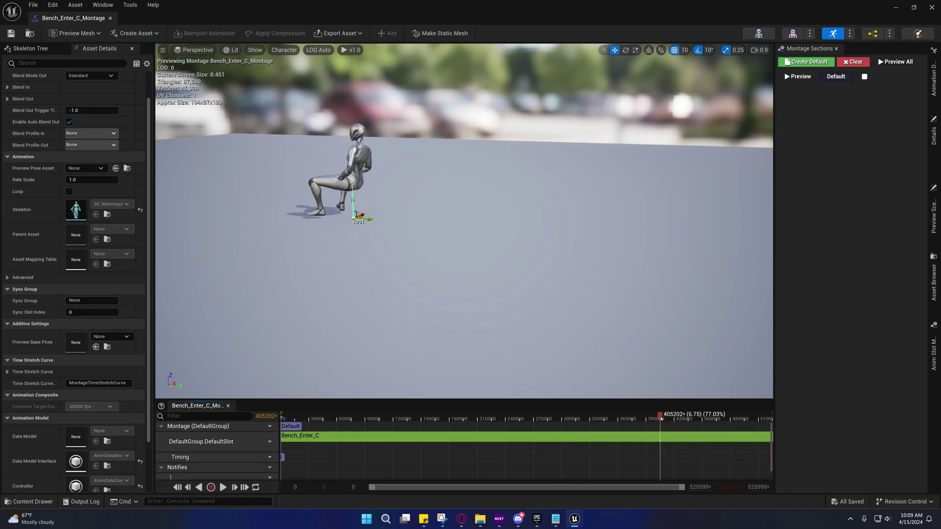
pyautogui.moveTo(661, 418); pyautogui.dragTo(281, 417)
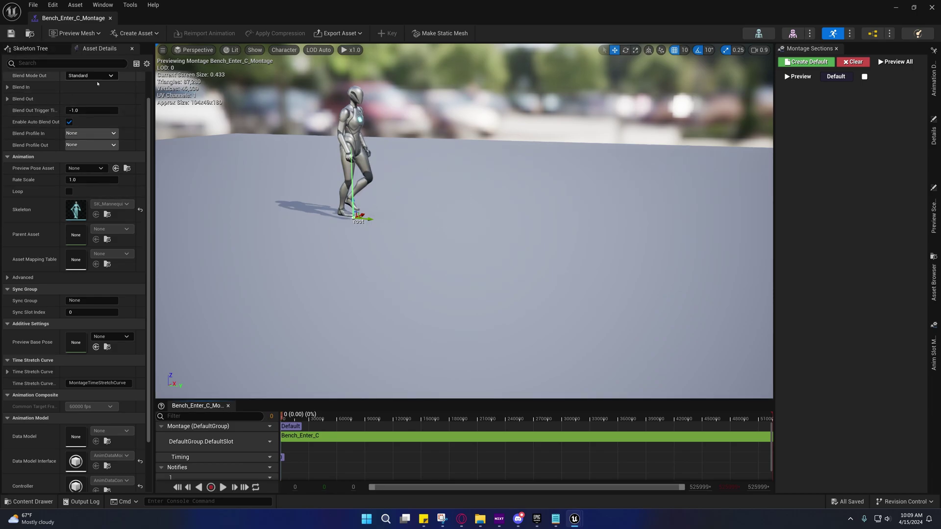
pyautogui.click(32, 501)
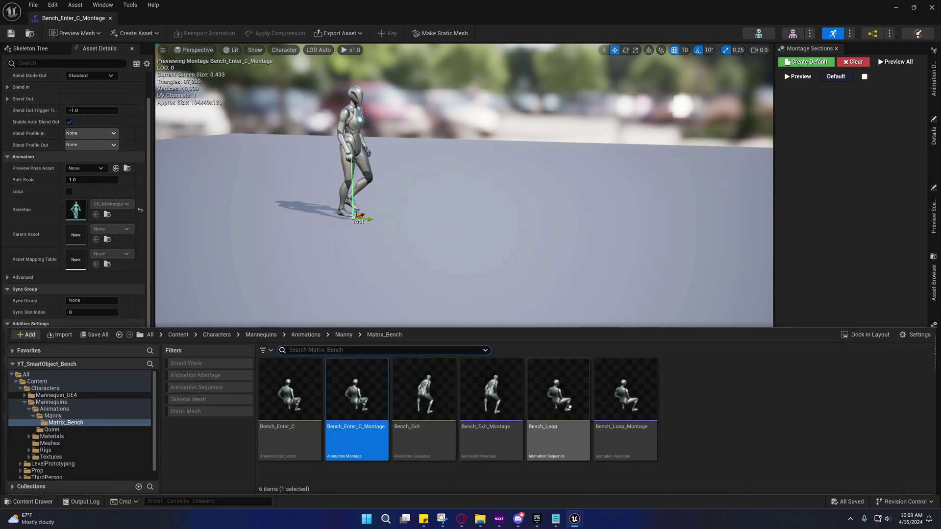
pyautogui.rightClick(683, 406)
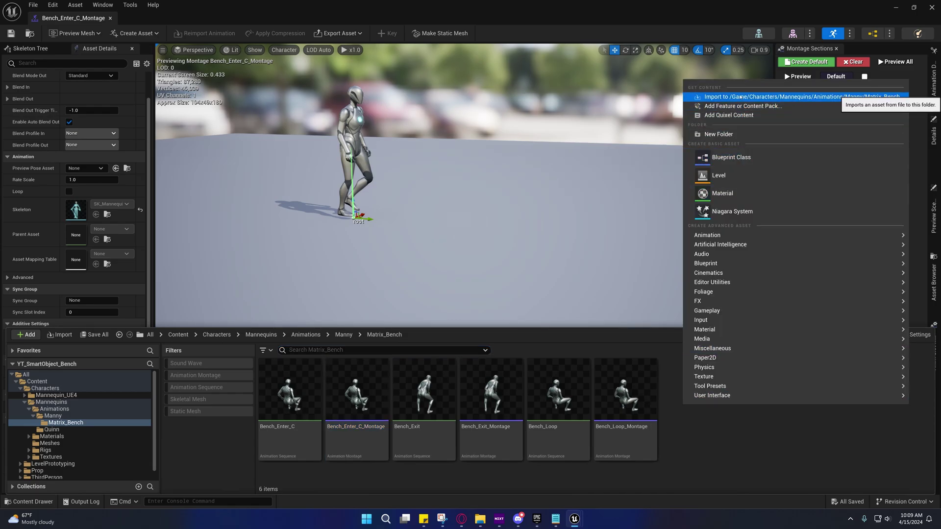
# - Create an Animation Montage on the SK_Mannequin skeleton named AM_Bench_Enter_C
pyautogui.moveTo(706, 235)
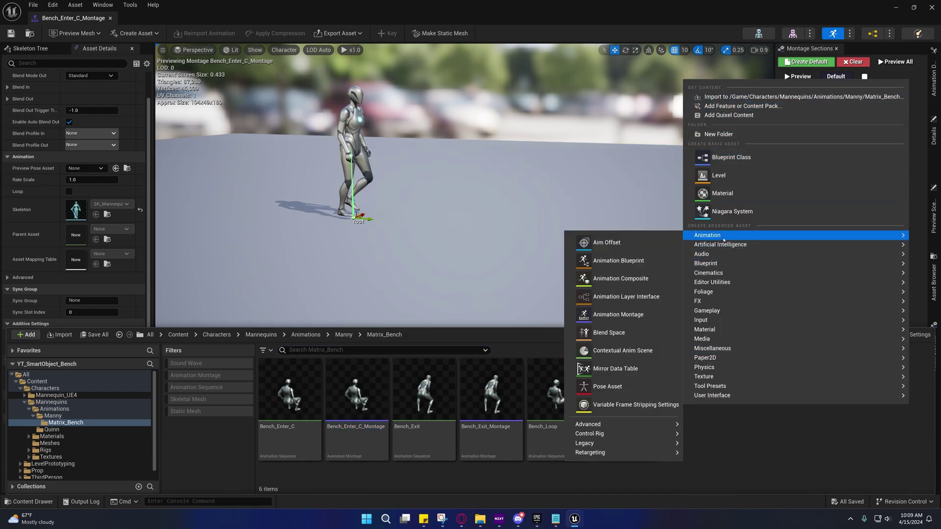
pyautogui.click(606, 316)
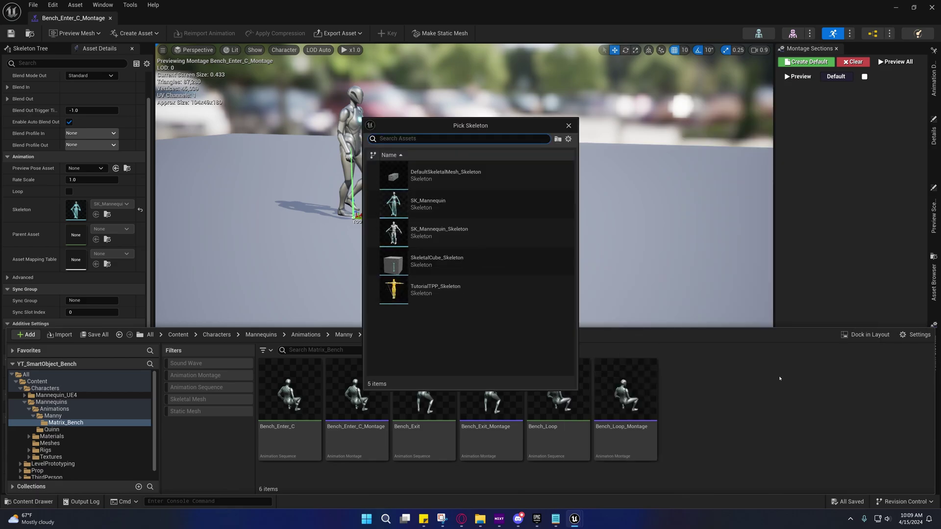
pyautogui.click(432, 202)
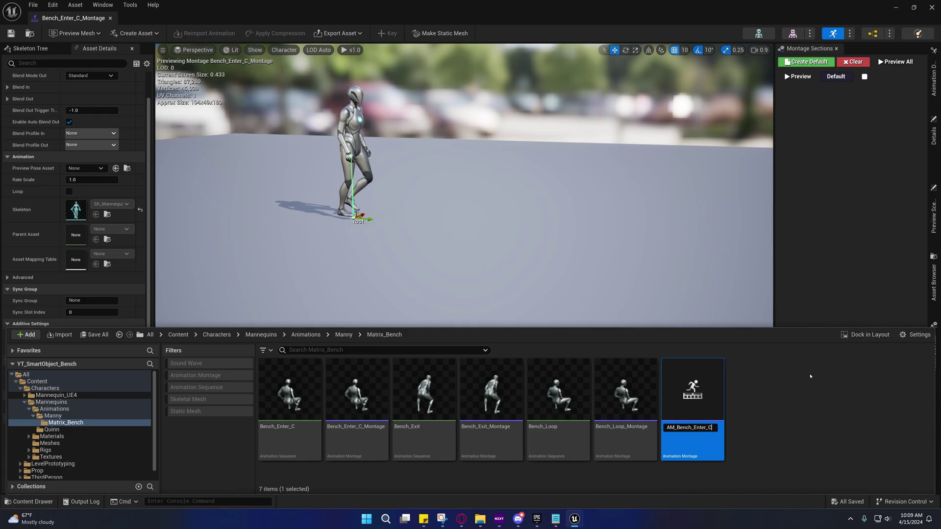
pyautogui.press('Return')
# - Open AM_Bench_Enter_C and fill its DefaultSlot track with Bench_Enter_C (263 frames, 8.77 s)
pyautogui.doubleClick(281, 389)
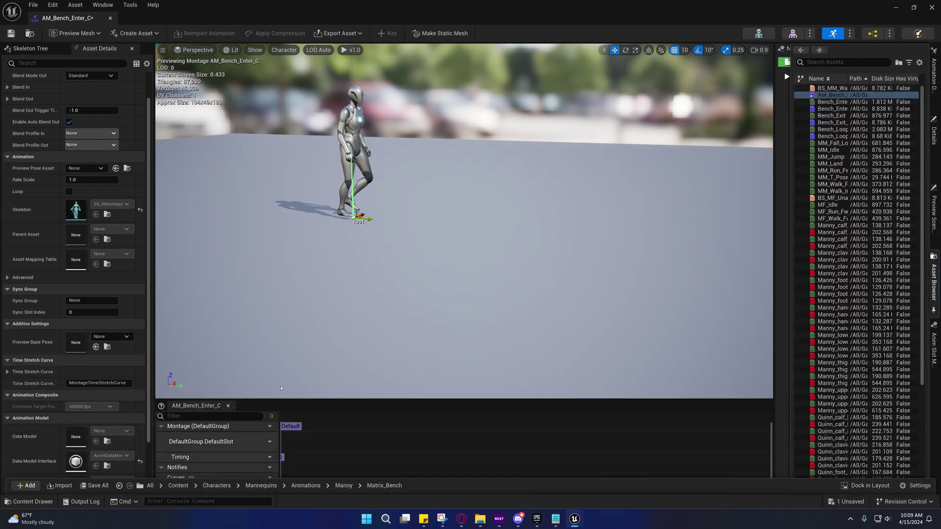
pyautogui.moveTo(340, 403); pyautogui.dragTo(340, 245)
pyautogui.click(49, 501)
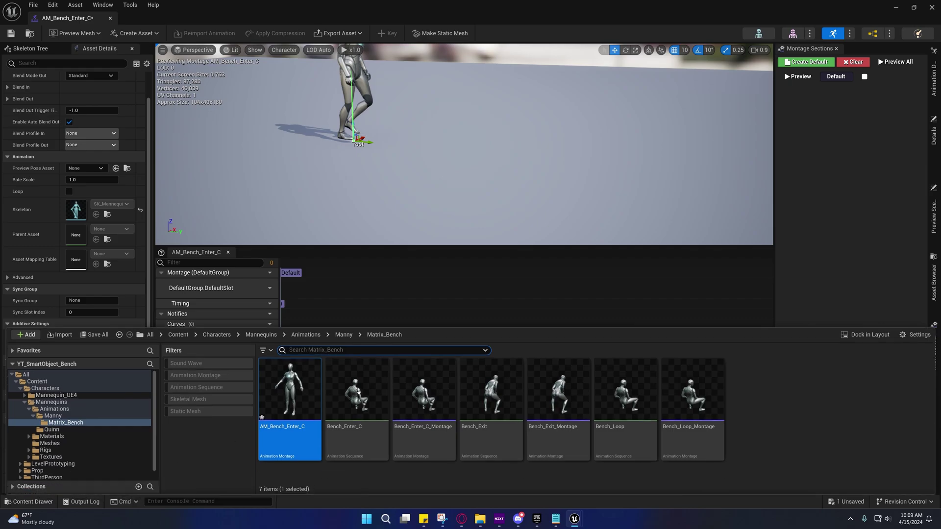
pyautogui.moveTo(356, 390); pyautogui.dragTo(294, 292)
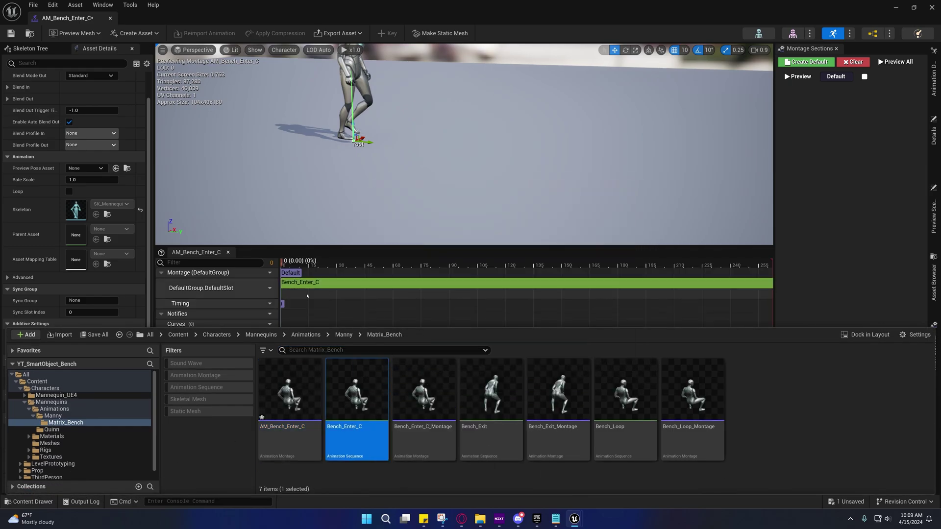
pyautogui.click(934, 286)
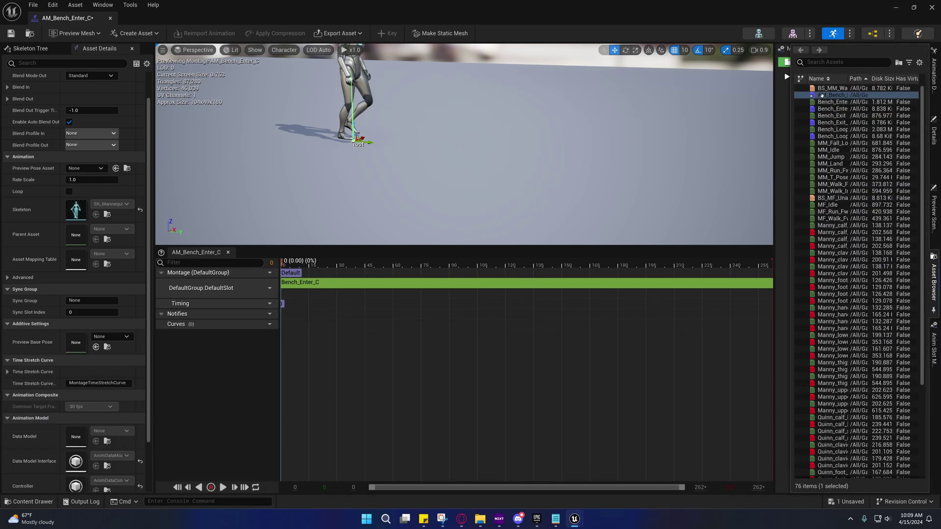
pyautogui.moveTo(832, 95)
pyautogui.mouseDown()
pyautogui.moveTo(346, 347)
pyautogui.moveTo(466, 273)
pyautogui.moveTo(831, 117)
pyautogui.moveTo(824, 93)
pyautogui.mouseUp()
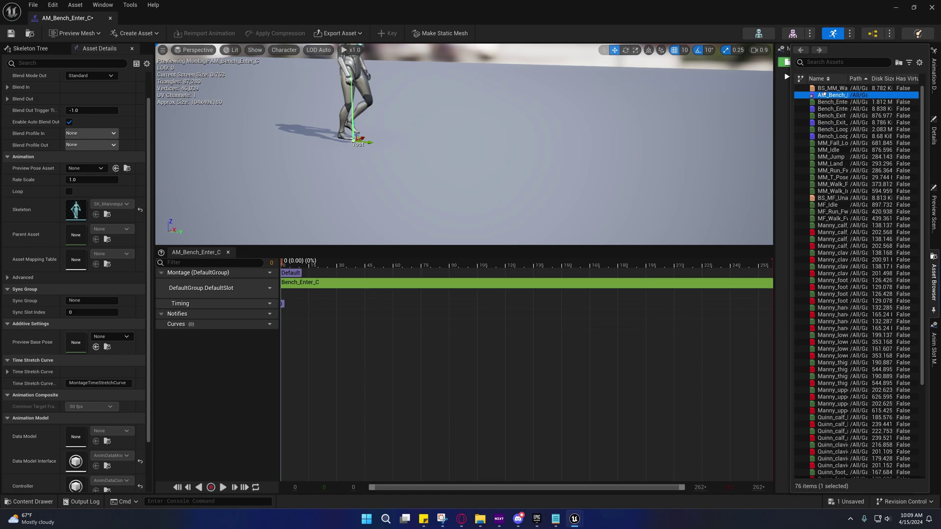
pyautogui.moveTo(828, 129); pyautogui.dragTo(390, 272)
pyautogui.click(583, 263)
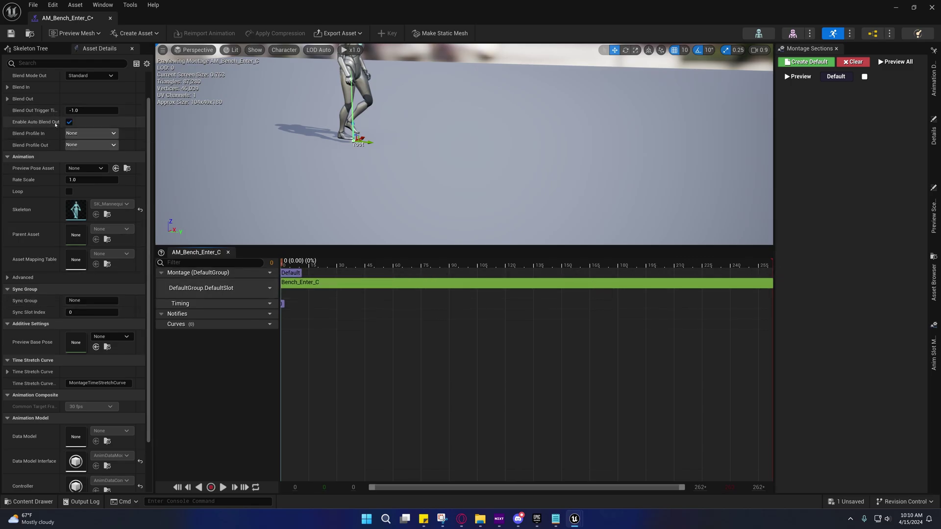
# - Change AM_Bench_Enter_C's Sync Group from None to Locomotion in Asset Details
pyautogui.scroll(1, 55, 124)
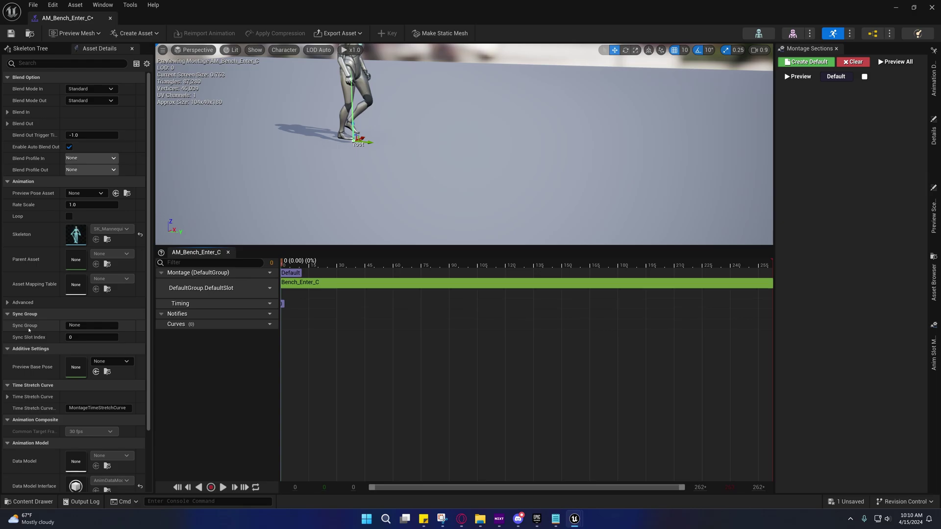
pyautogui.moveTo(27, 327)
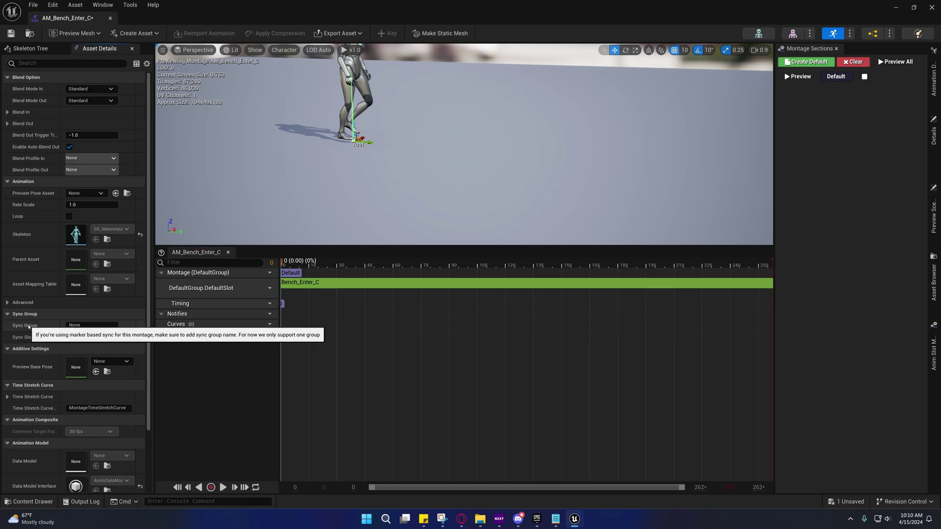
pyautogui.click(71, 326)
pyautogui.click(71, 326)
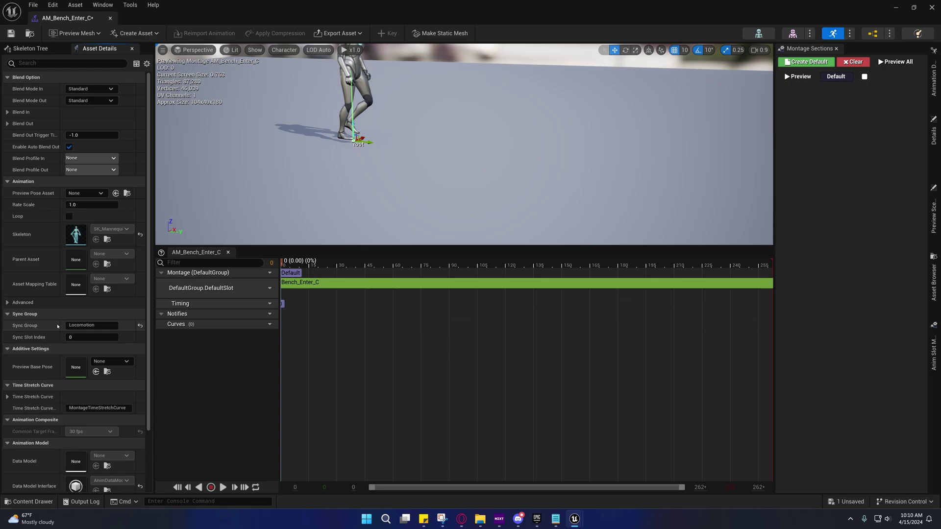
pyautogui.moveTo(28, 328)
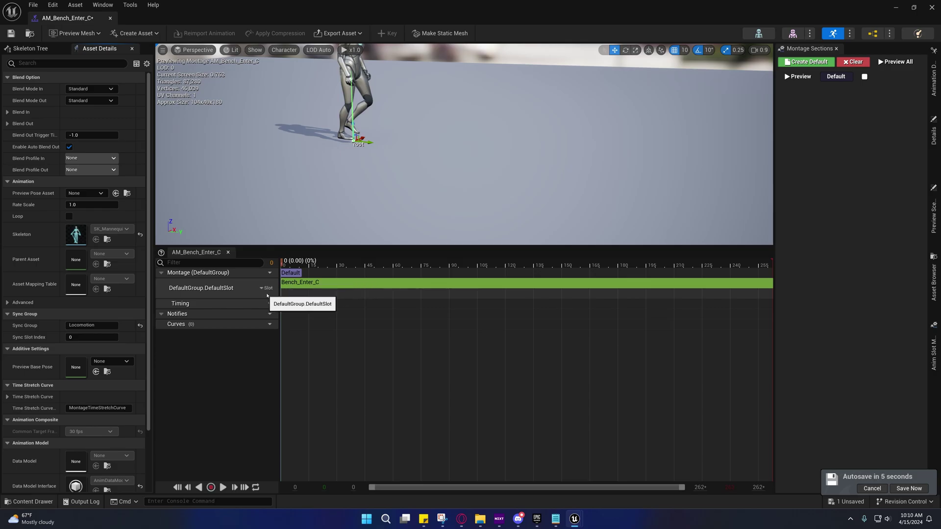
# - Select the Bench_Enter_C segment and review the timeline, Timing and Notifies menus without changes
pyautogui.click(321, 288)
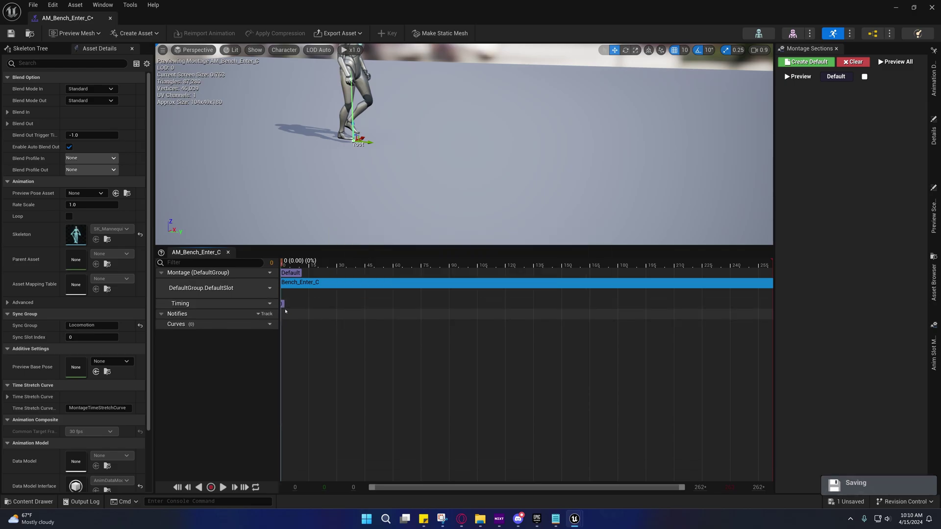
pyautogui.rightClick(287, 326)
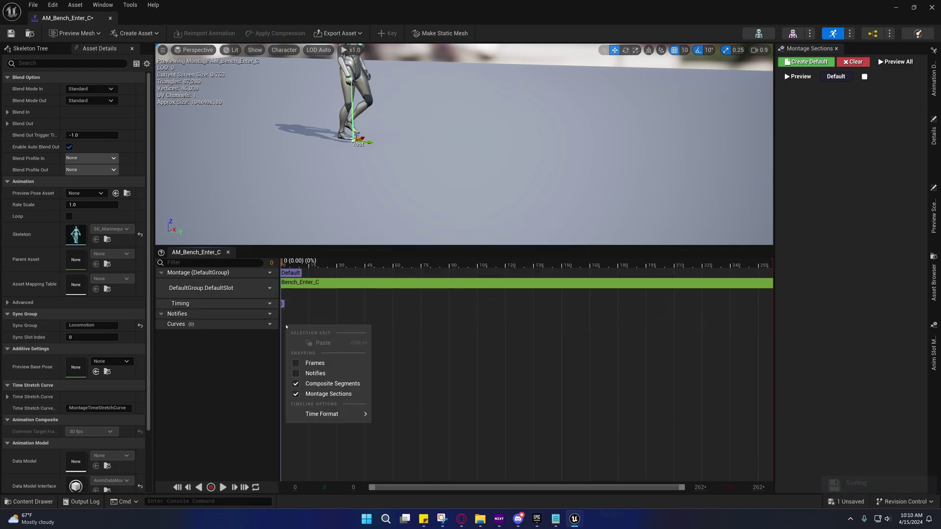
pyautogui.click(290, 296)
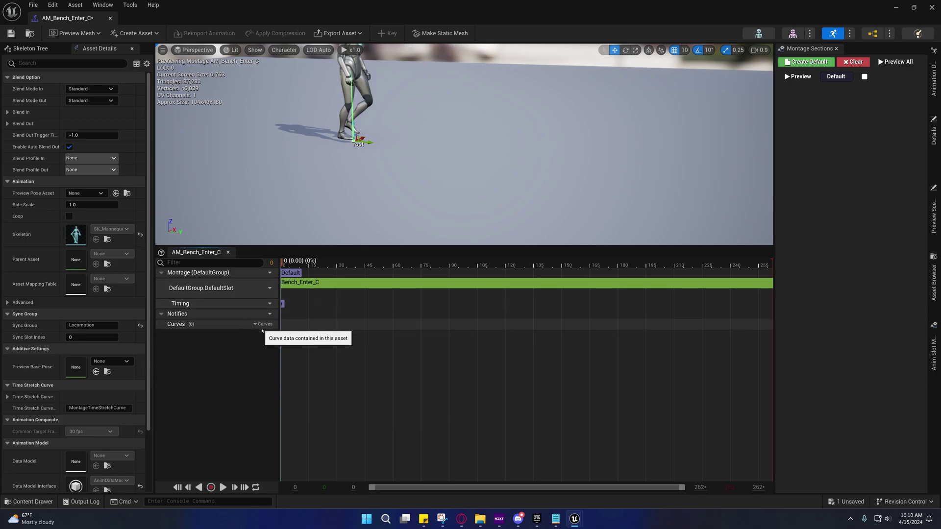
pyautogui.click(265, 304)
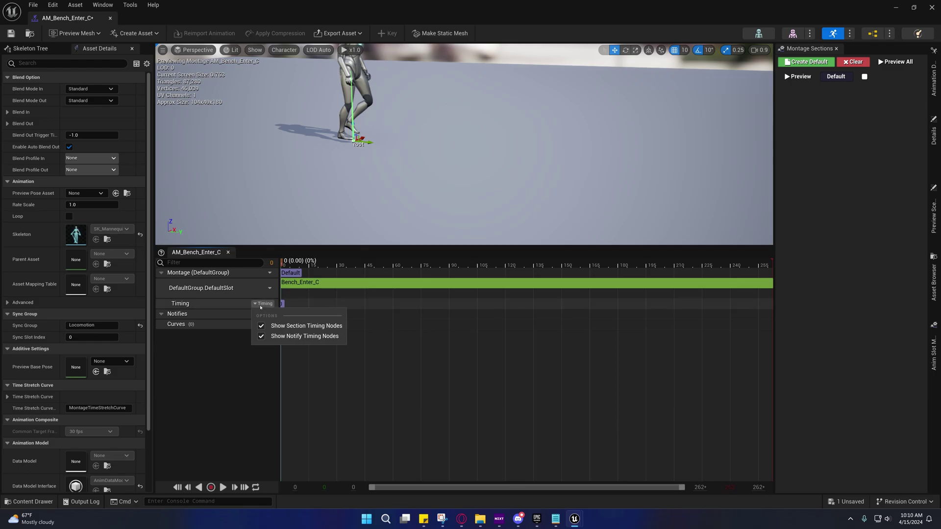
pyautogui.click(268, 321)
pyautogui.click(266, 314)
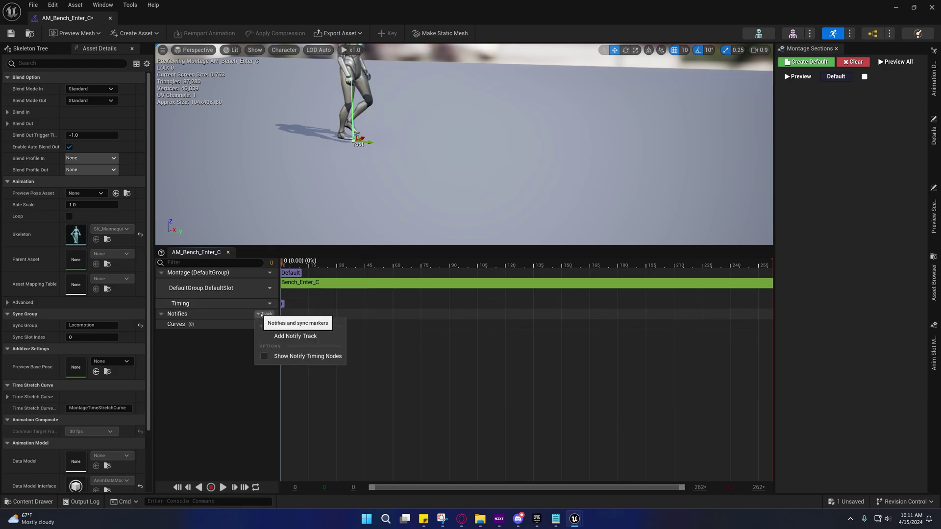
pyautogui.click(276, 315)
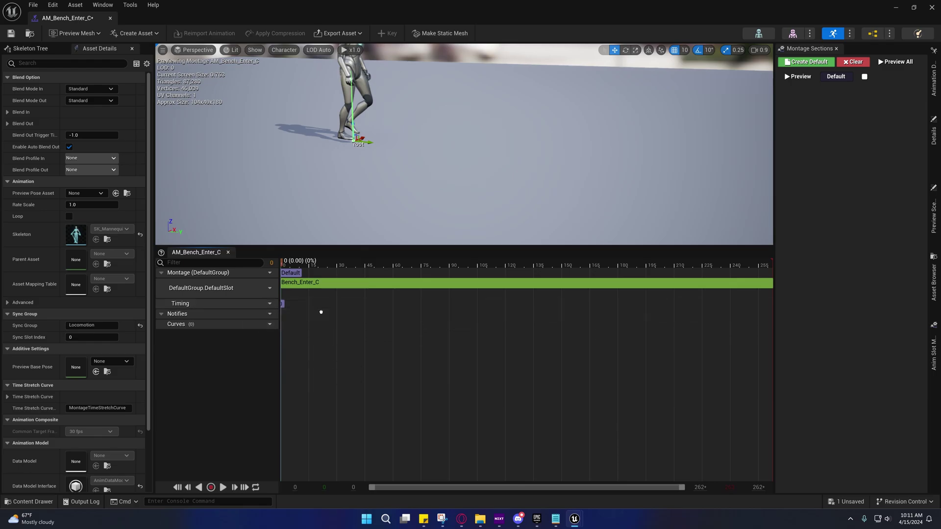
pyautogui.rightClick(317, 315)
pyautogui.click(292, 323)
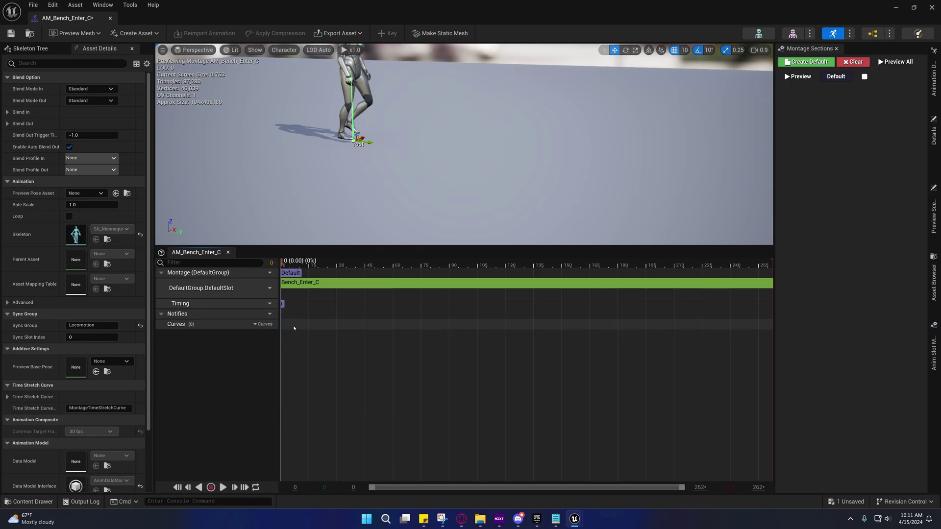
pyautogui.rightClick(294, 328)
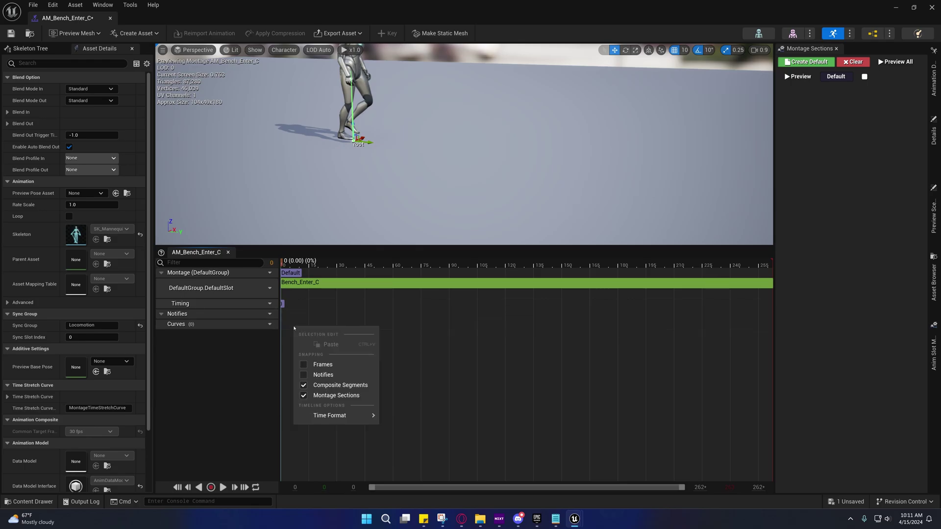
pyautogui.click(243, 324)
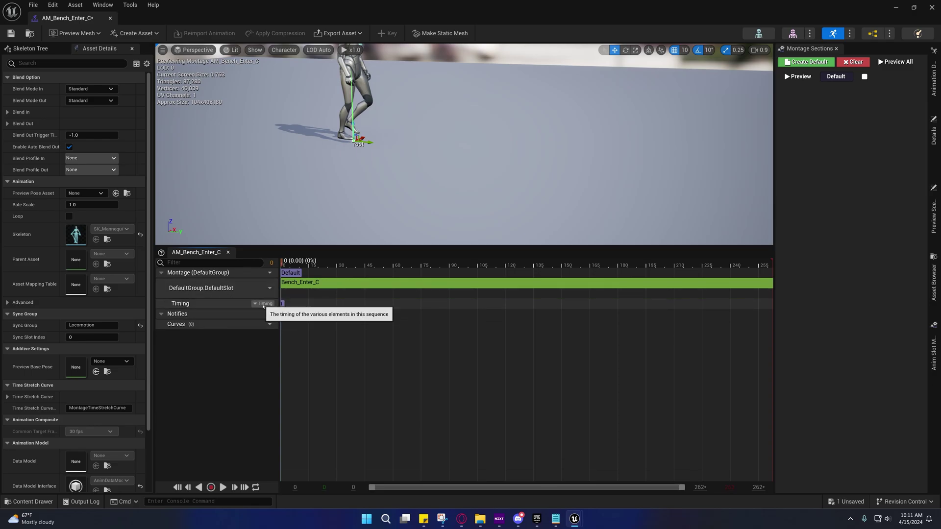
# - Review the notify, Curves and metadata curve options, closing them without adding anything
pyautogui.click(266, 315)
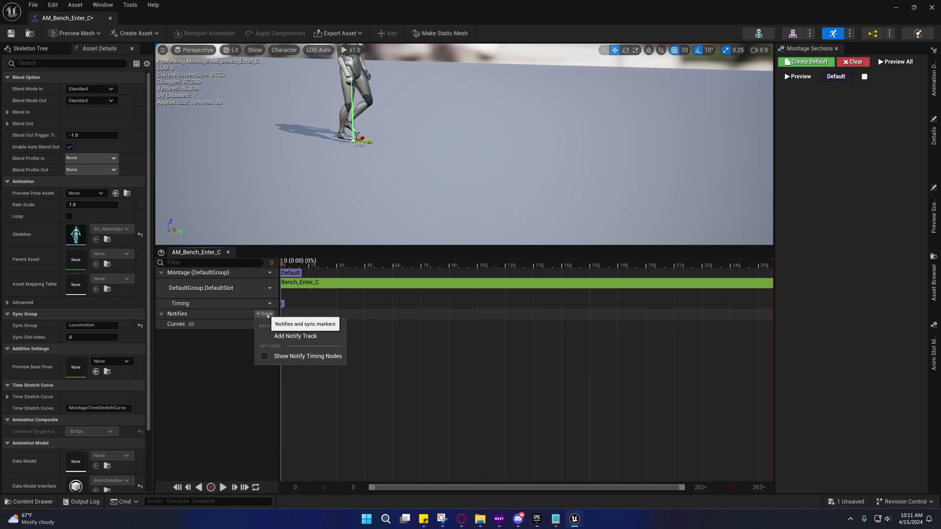
pyautogui.click(264, 324)
pyautogui.click(264, 324)
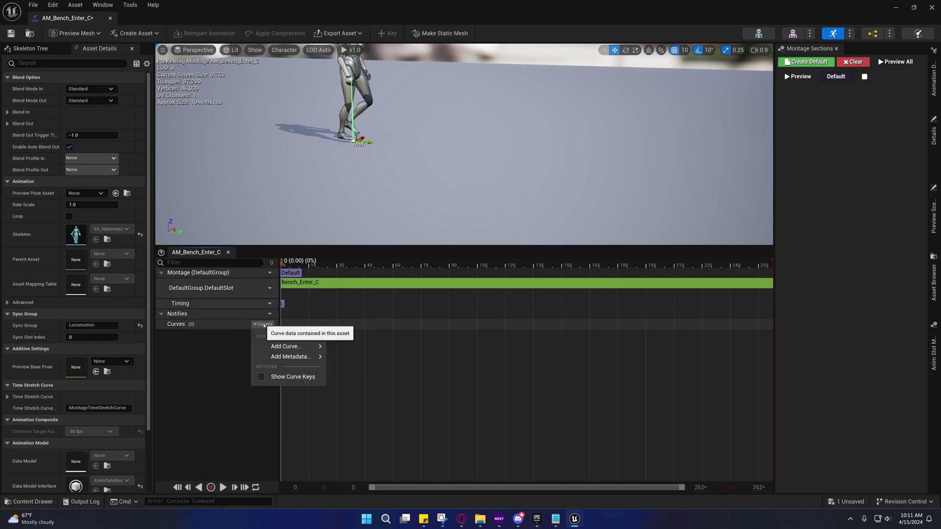
pyautogui.moveTo(294, 348)
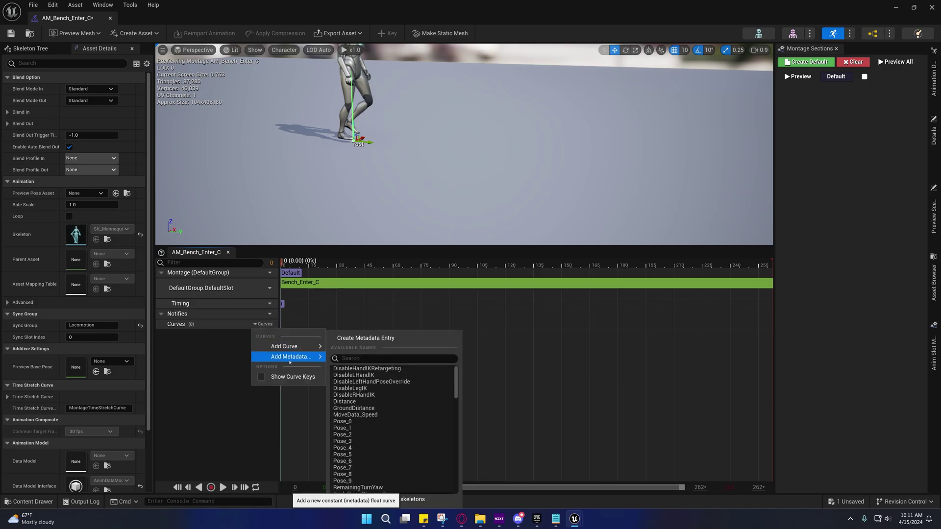
pyautogui.click(240, 326)
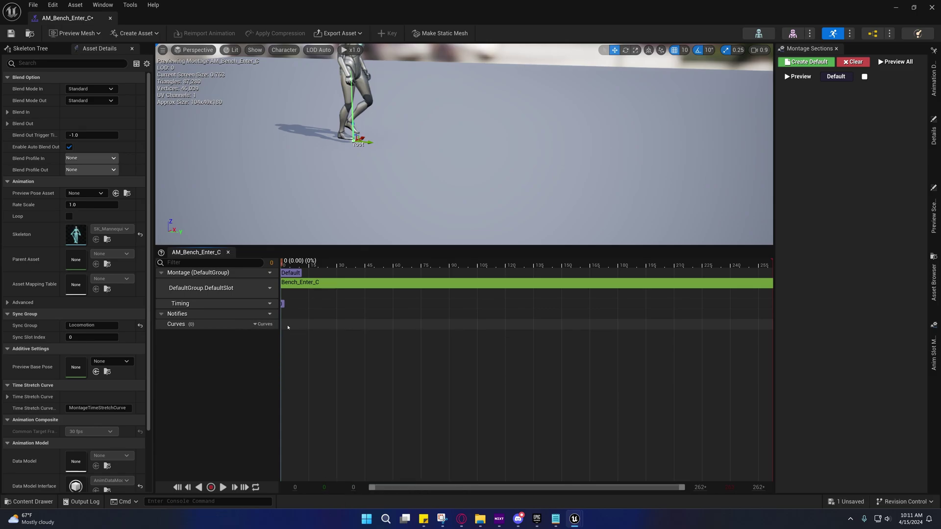
pyautogui.rightClick(288, 327)
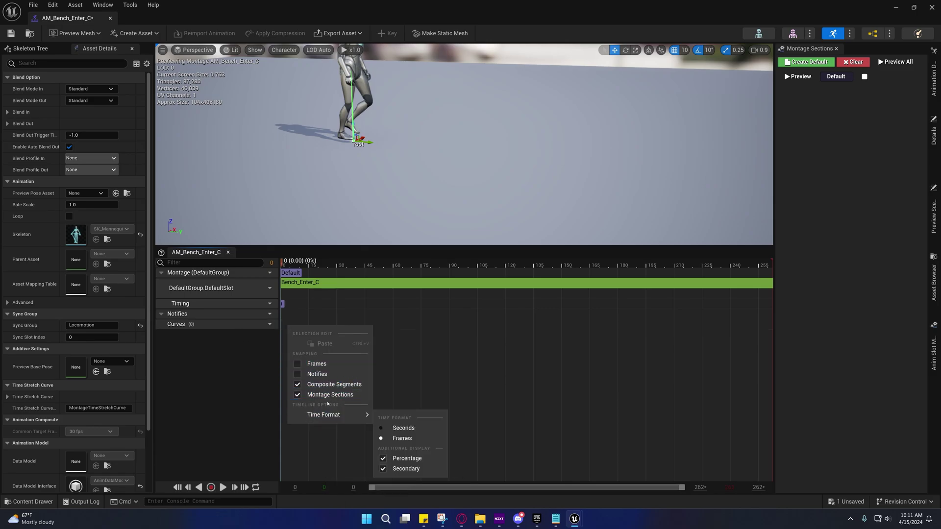
pyautogui.click(297, 307)
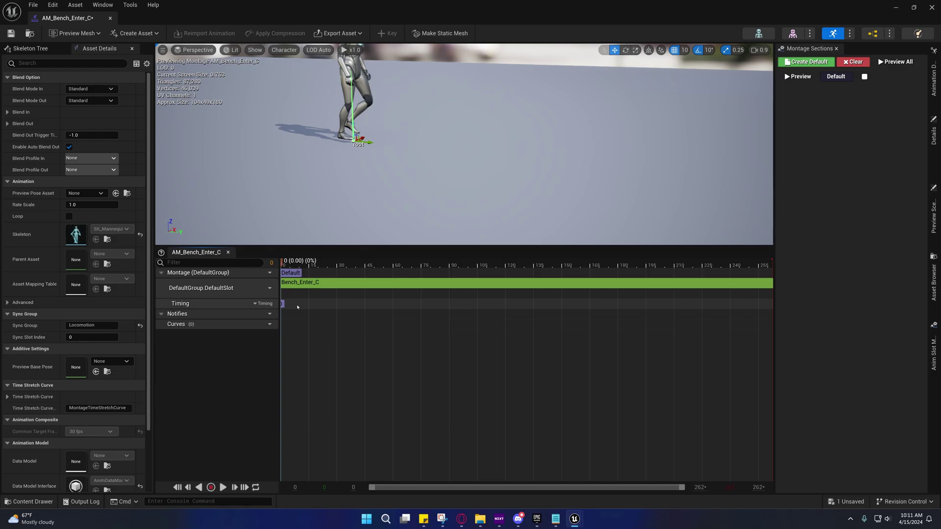
pyautogui.rightClick(298, 319)
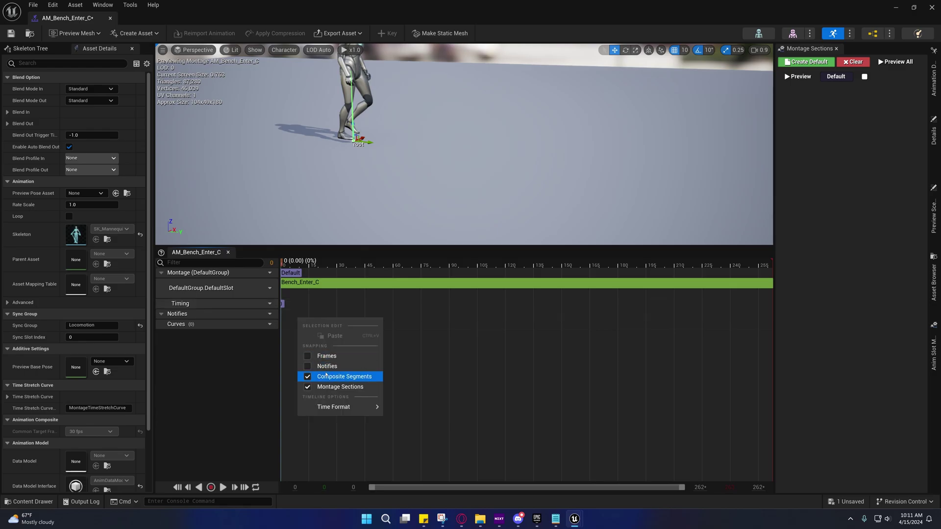
pyautogui.click(287, 326)
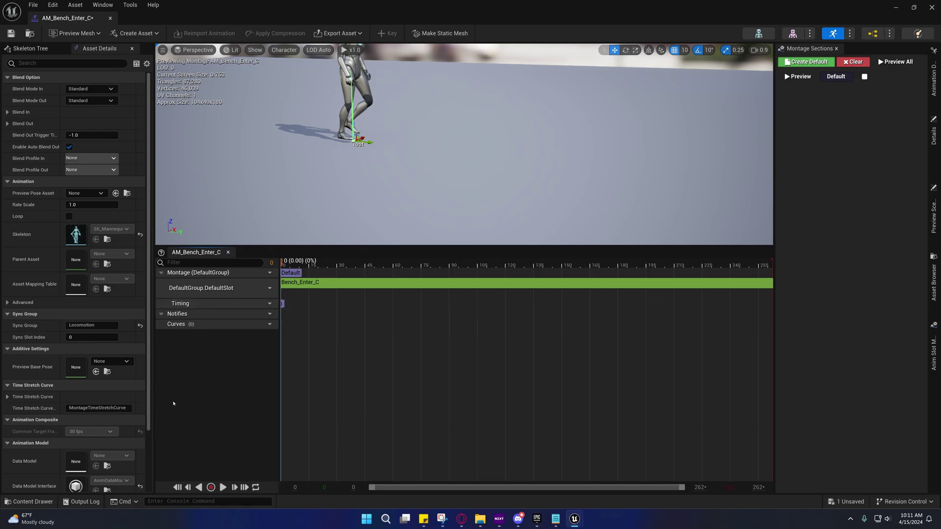
# - Save AM_Bench_Enter_C, close it, and reopen it from Matrix_Bench
pyautogui.hotkey('ctrl', 's')
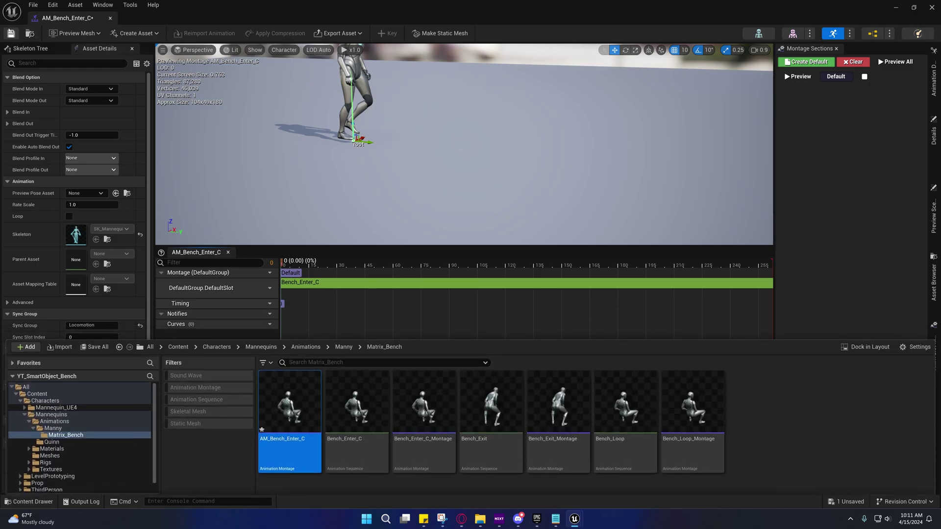
pyautogui.click(110, 18)
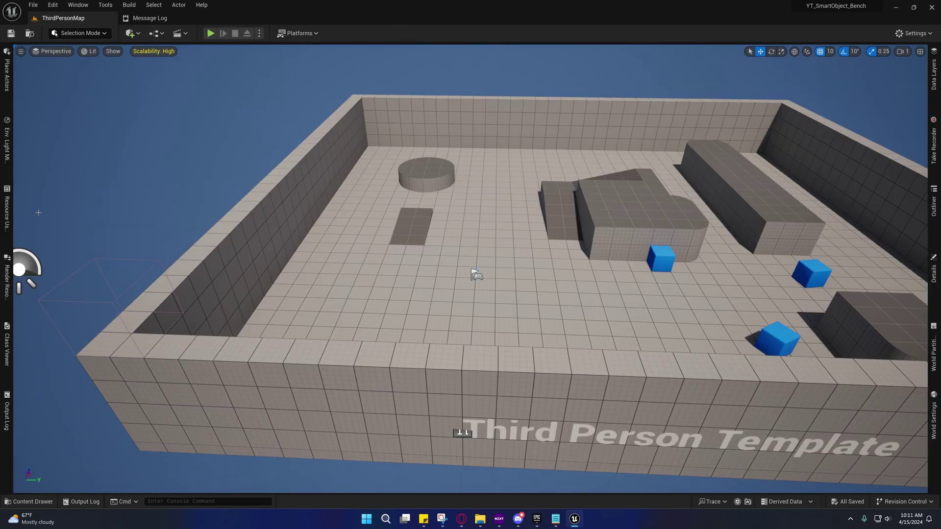
pyautogui.click(30, 502)
pyautogui.doubleClick(313, 416)
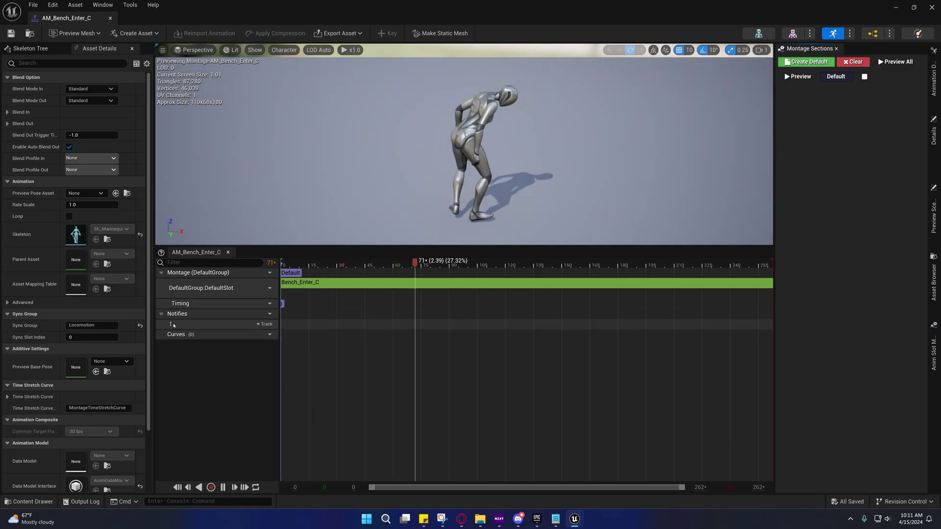
# - Check the notify track options without adding a track and rewind the preview to frame 0
pyautogui.click(266, 314)
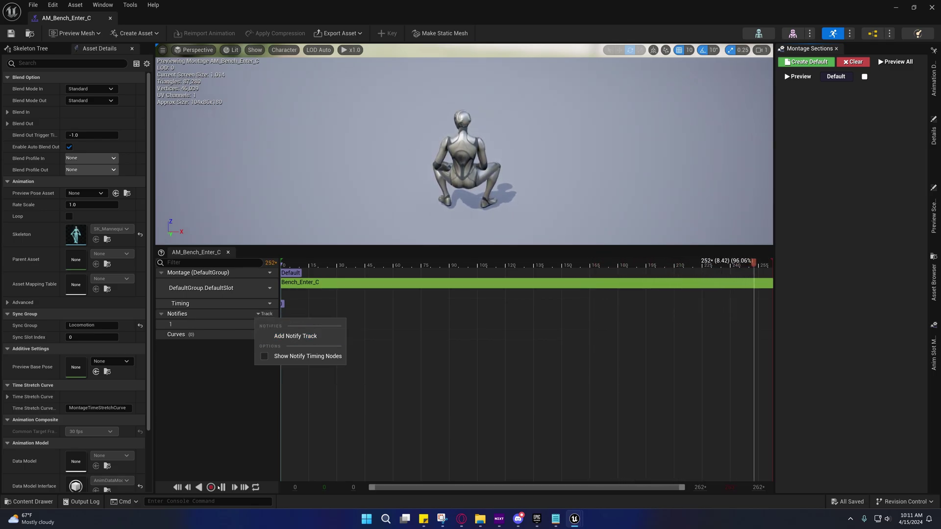
pyautogui.click(210, 443)
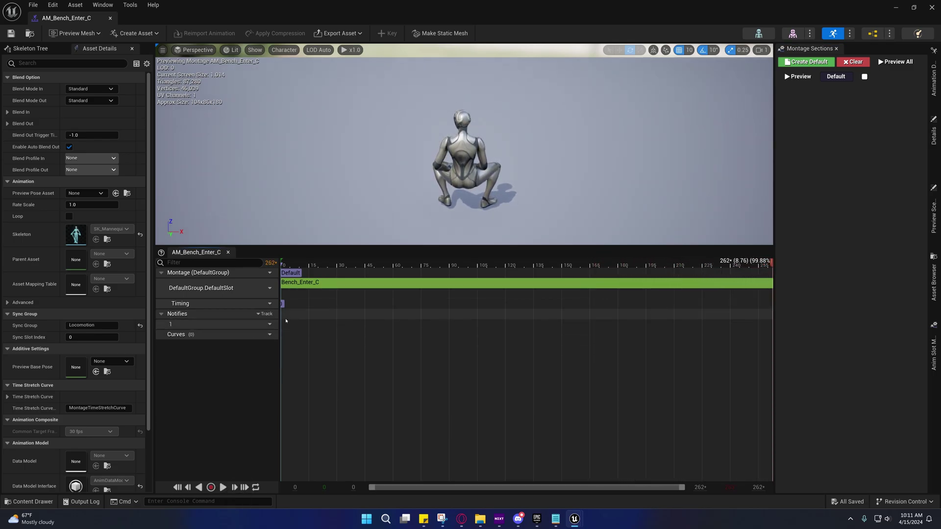
pyautogui.click(293, 264)
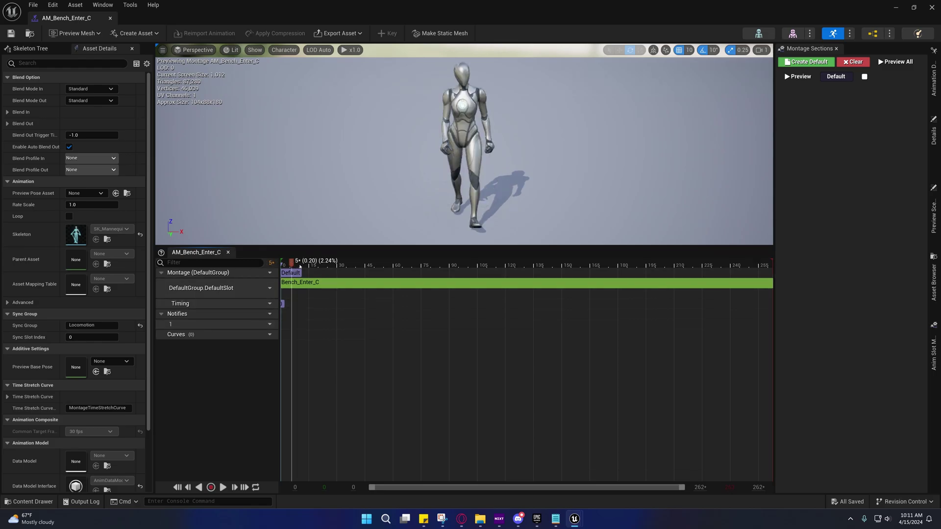
# - Add a Motion Warping notify state on track 1 spanning frames 0–30 and show its details
pyautogui.rightClick(289, 325)
pyautogui.moveTo(316, 347)
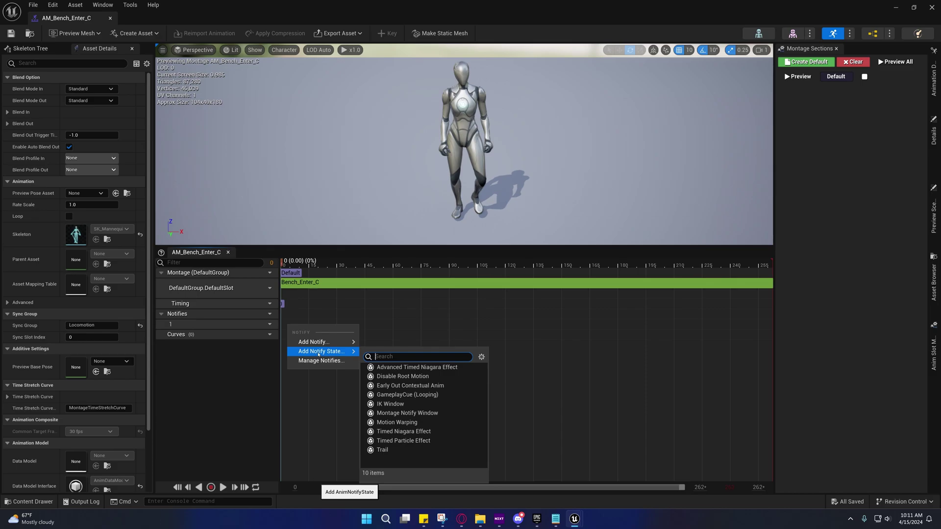
pyautogui.click(394, 423)
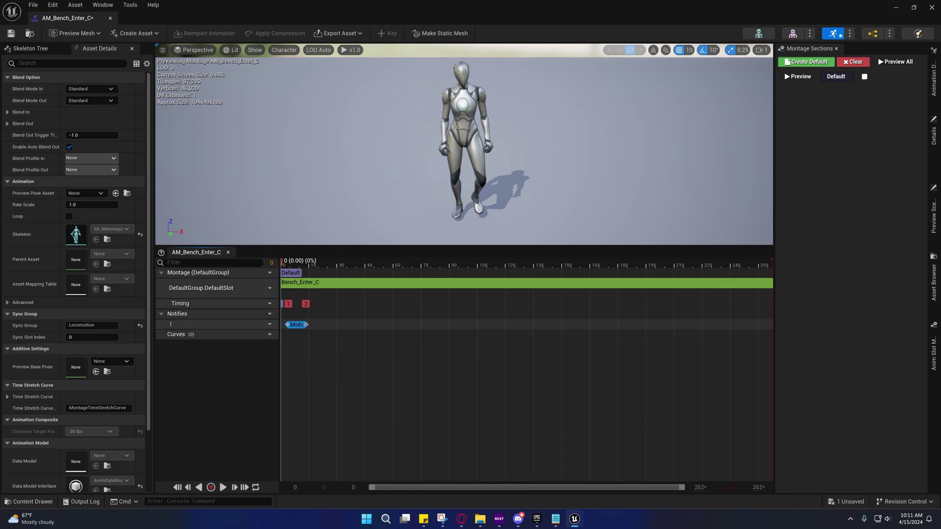
pyautogui.moveTo(293, 326); pyautogui.dragTo(285, 326)
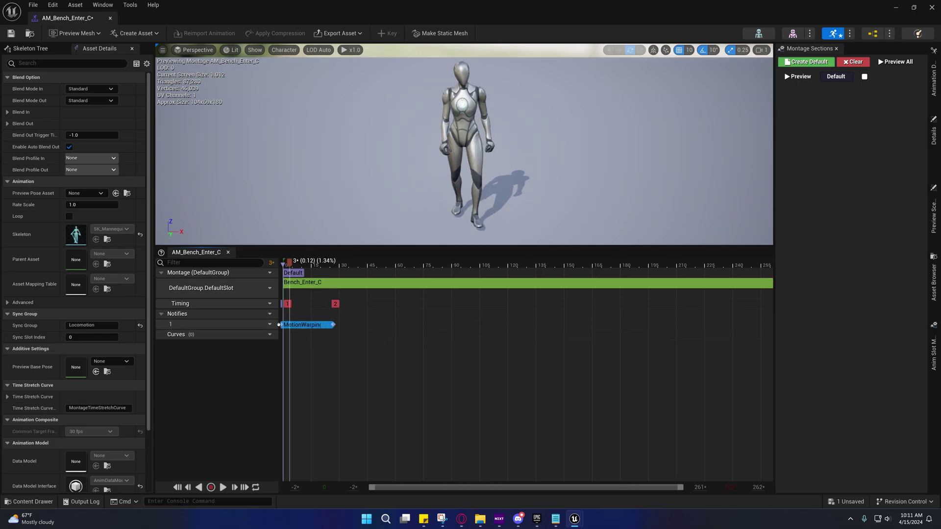
pyautogui.moveTo(292, 265)
pyautogui.mouseDown()
pyautogui.moveTo(275, 264)
pyautogui.moveTo(339, 262)
pyautogui.mouseUp()
pyautogui.moveTo(336, 325); pyautogui.dragTo(339, 325)
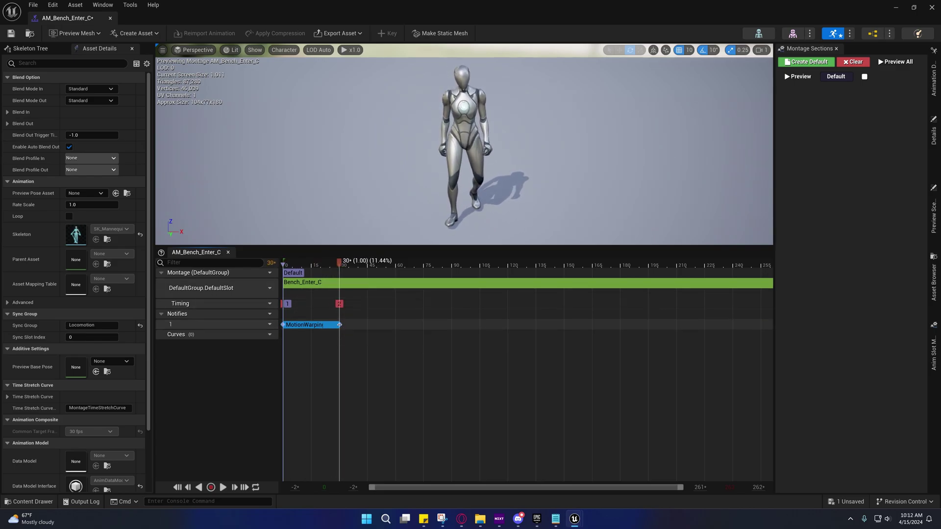
pyautogui.click(320, 325)
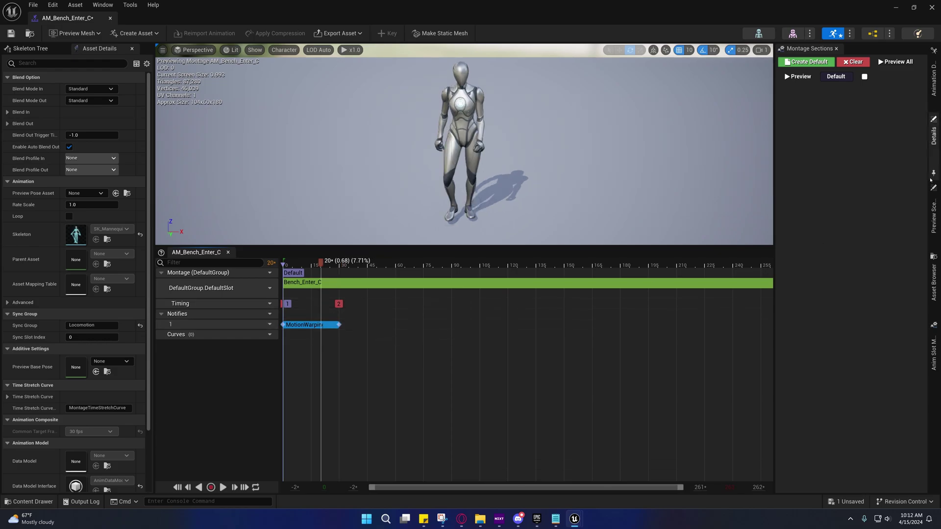
pyautogui.click(934, 131)
# - Set the MotionWarping Skew Warp target name to Bench and scrub the preview around frames 12–60
pyautogui.click(934, 171)
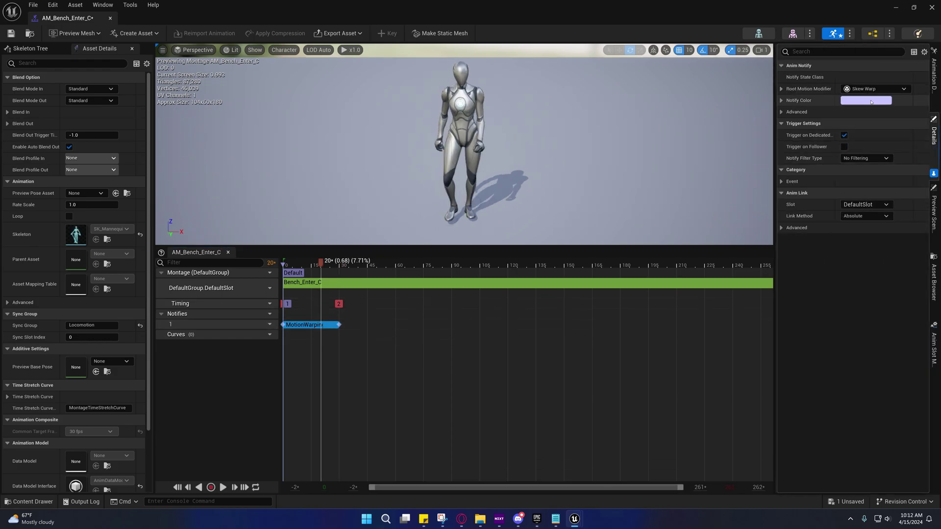
pyautogui.click(781, 88)
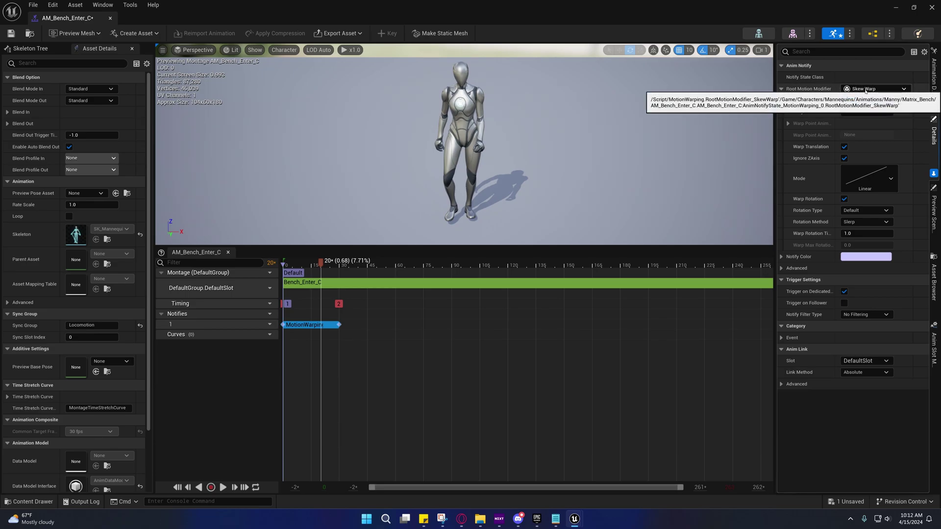
pyautogui.click(865, 100)
pyautogui.write('Bench')
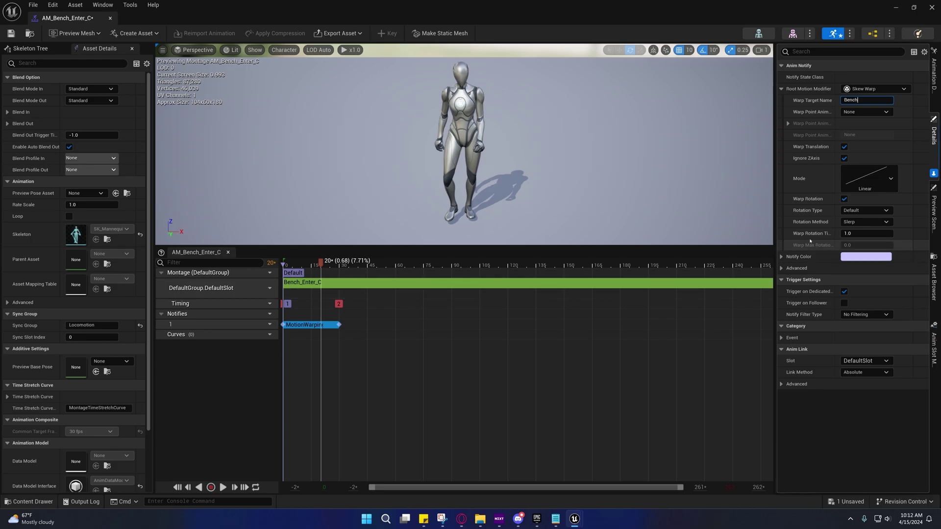
pyautogui.moveTo(363, 265); pyautogui.dragTo(397, 264)
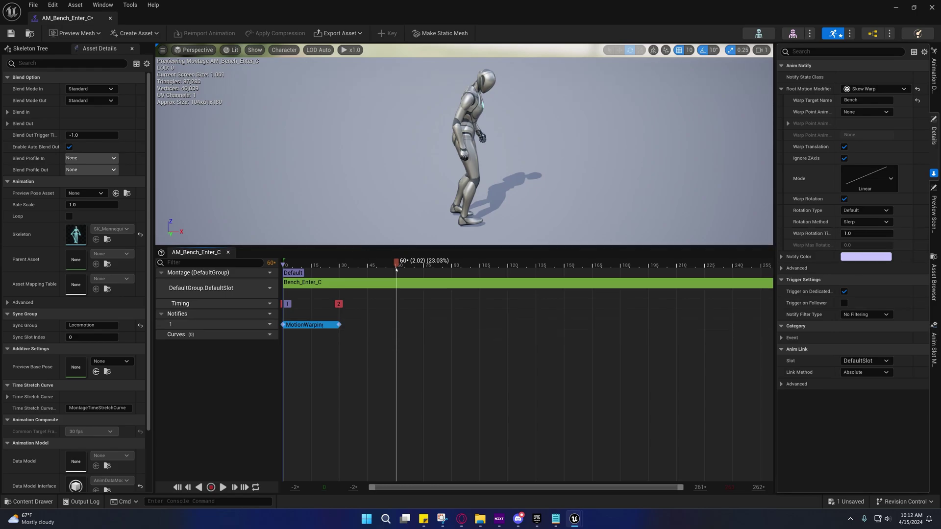
pyautogui.click(309, 266)
pyautogui.moveTo(309, 267); pyautogui.dragTo(312, 266)
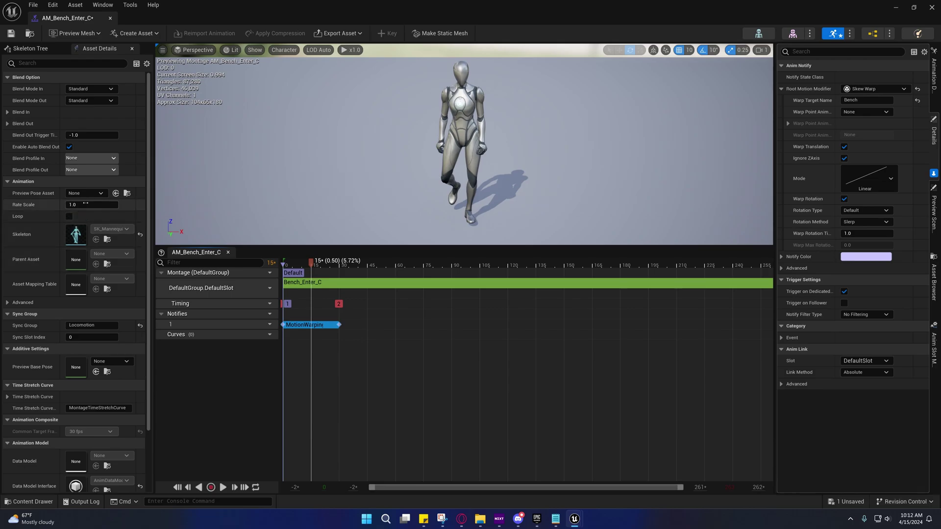
# - Set AM_Bench_Enter_C's Blend In profile to FastFeet
pyautogui.click(8, 112)
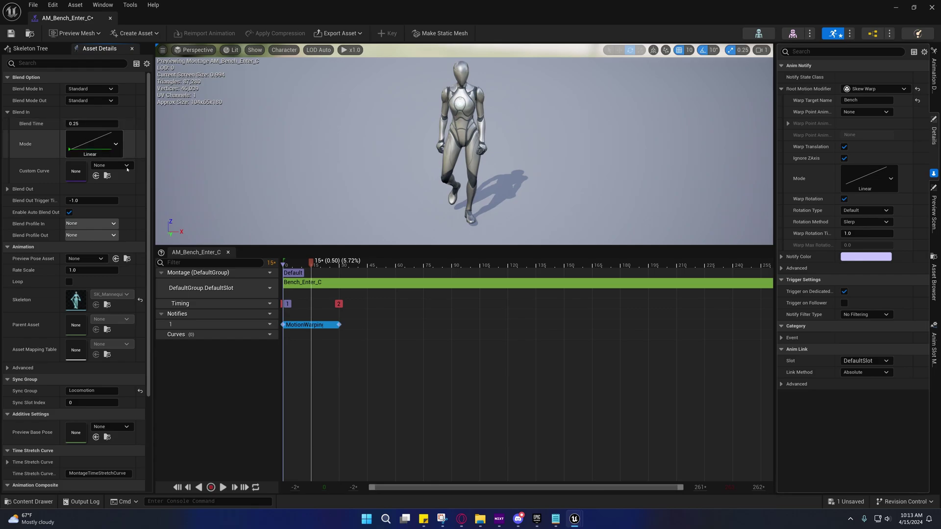
pyautogui.click(89, 224)
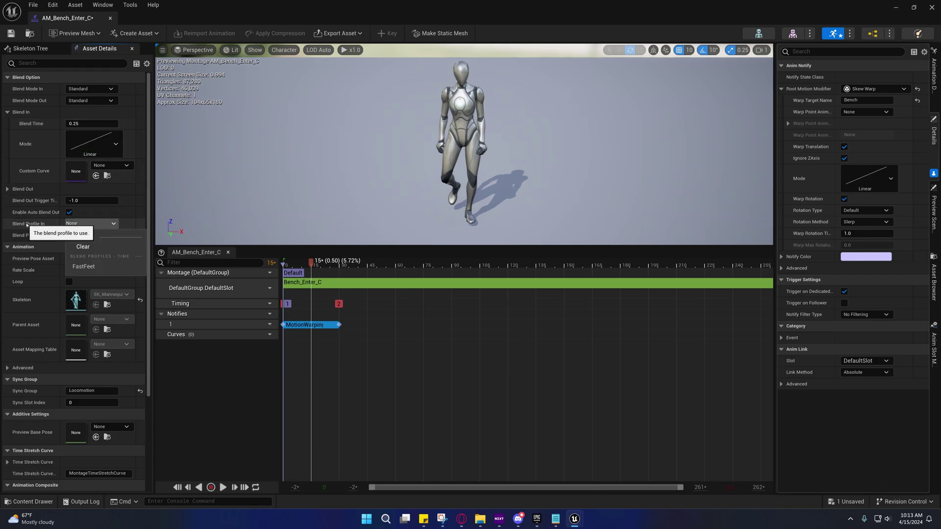
pyautogui.click(93, 267)
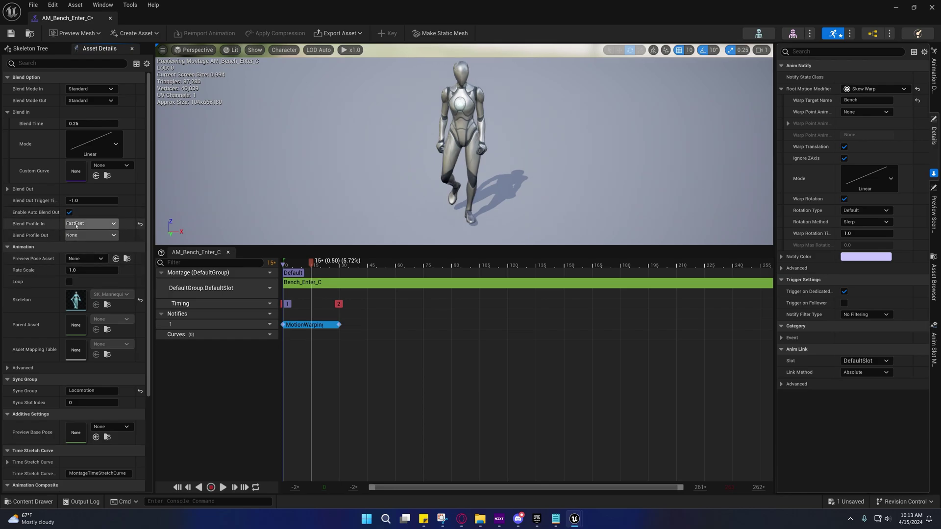
pyautogui.click(91, 224)
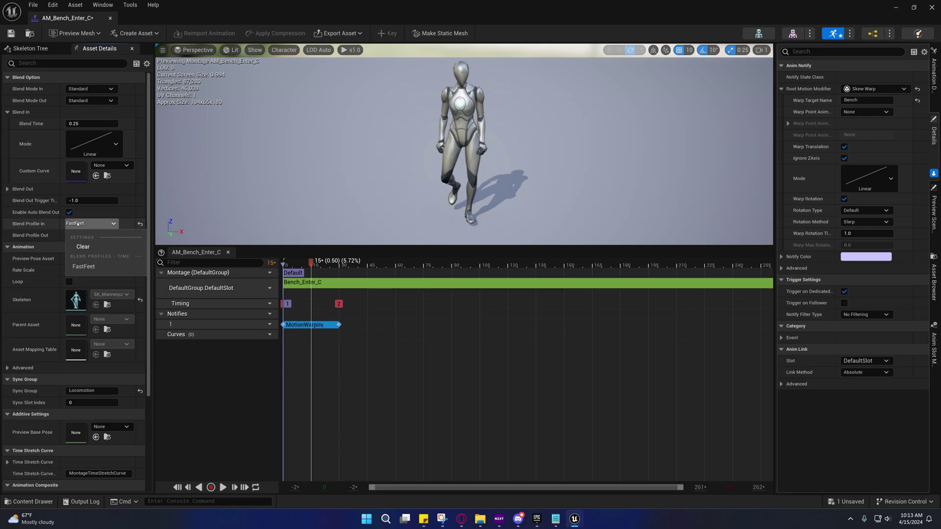
pyautogui.click(83, 267)
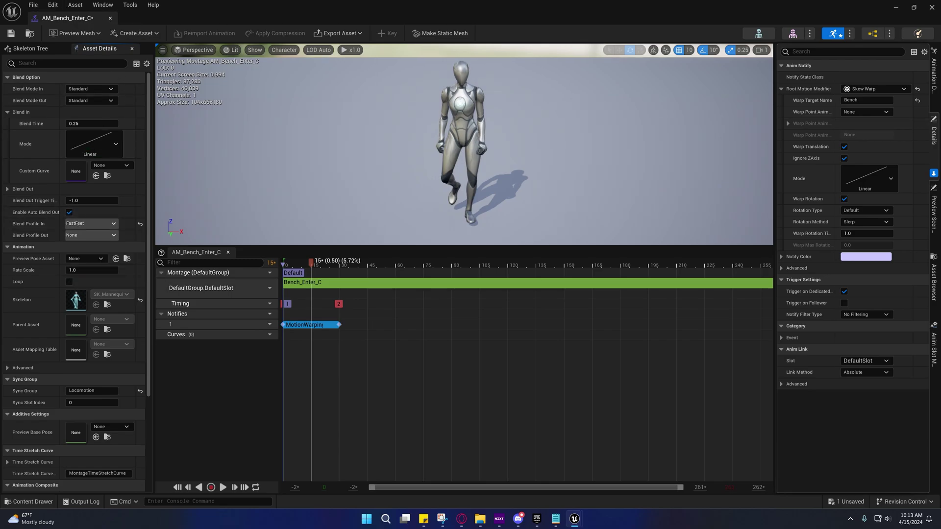
pyautogui.click(934, 210)
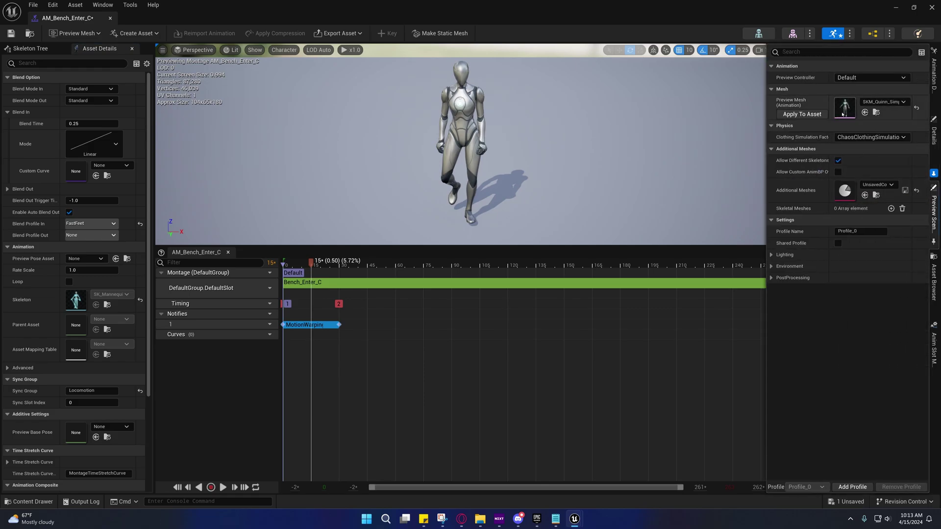
# - Open the SKM_Quinn_Simple preview mesh and display its FastFeet blend profile
pyautogui.doubleClick(843, 107)
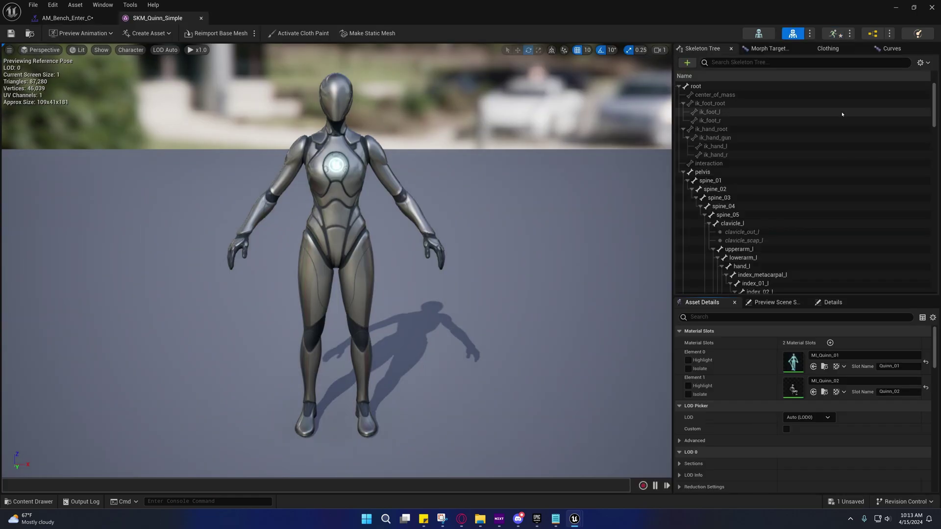
pyautogui.click(921, 62)
pyautogui.moveTo(880, 84)
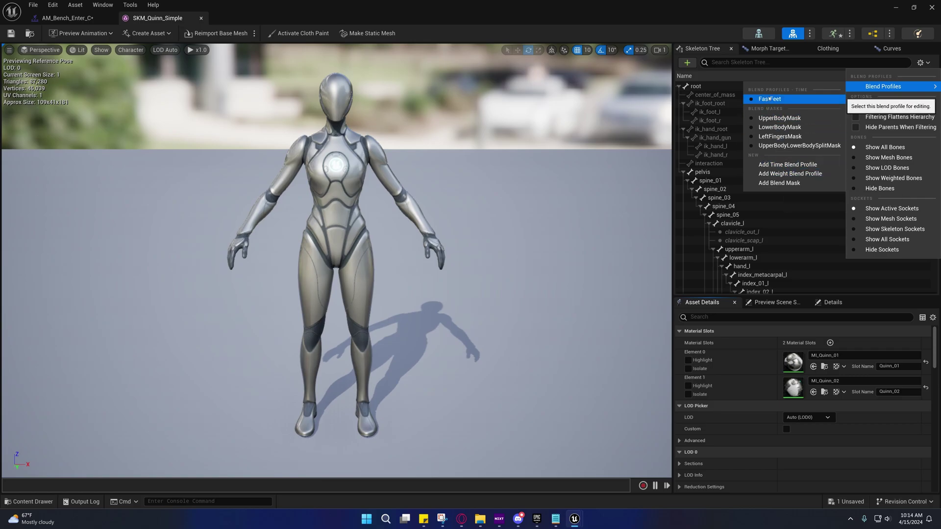
pyautogui.click(770, 99)
# - Scroll through the FastFeet bone weights: 0.5 on leg bones, 1.0 on the upper body
pyautogui.scroll(-8, 807, 138)
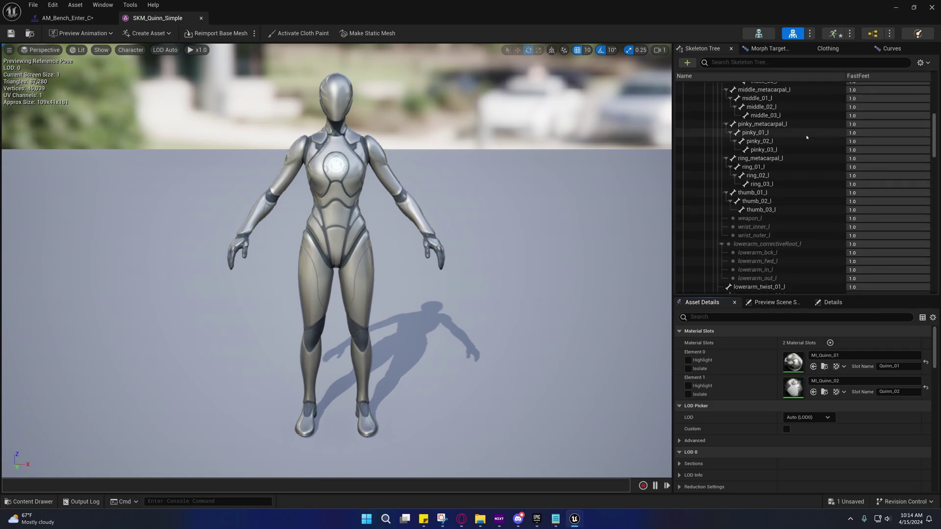
pyautogui.scroll(-15, 807, 137)
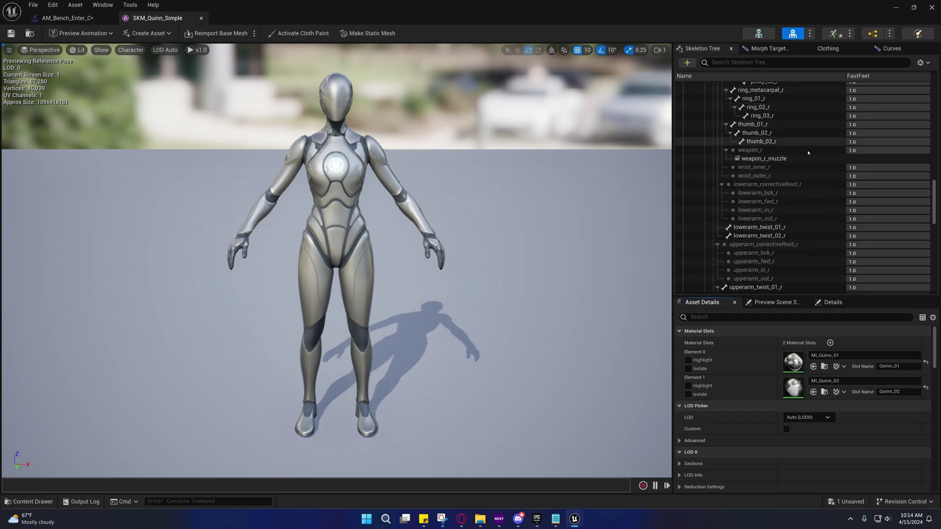
pyautogui.scroll(-15, 808, 153)
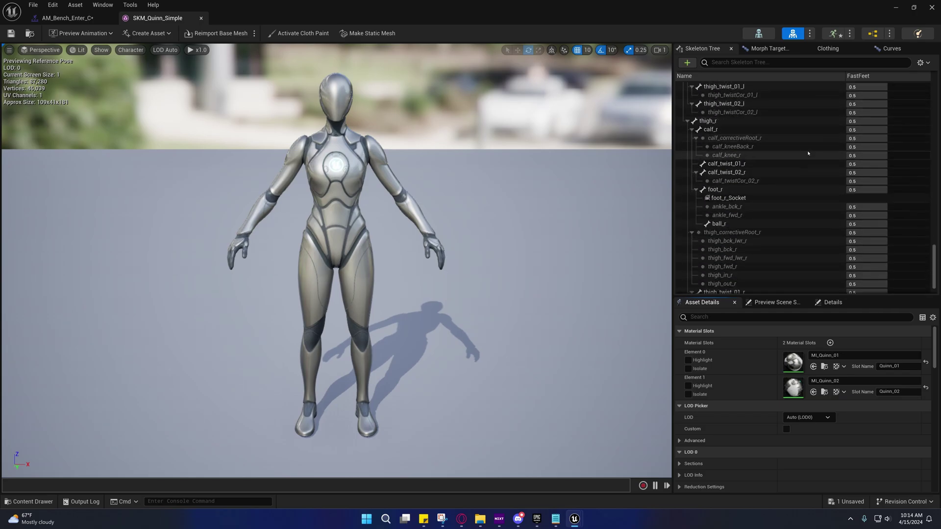
pyautogui.scroll(-3, 808, 153)
pyautogui.scroll(6, 818, 208)
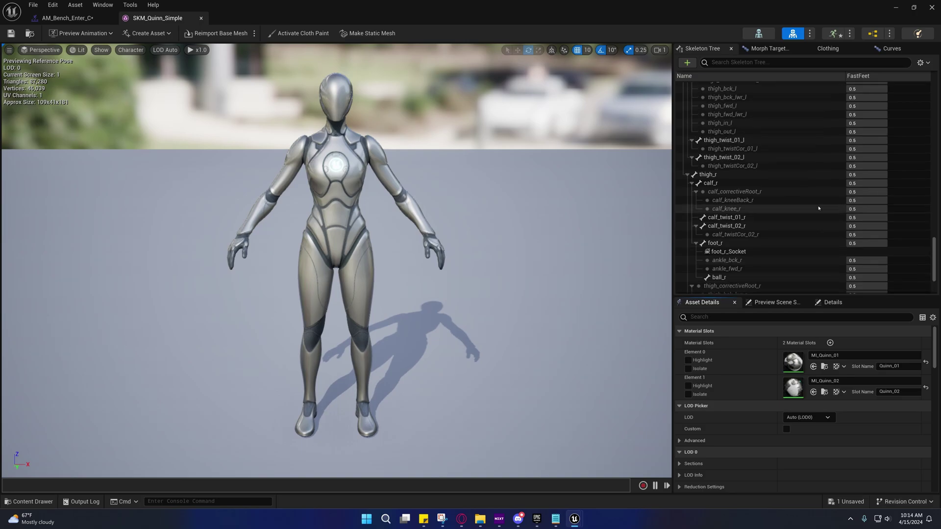
pyautogui.scroll(6, 818, 208)
pyautogui.scroll(-1, 818, 208)
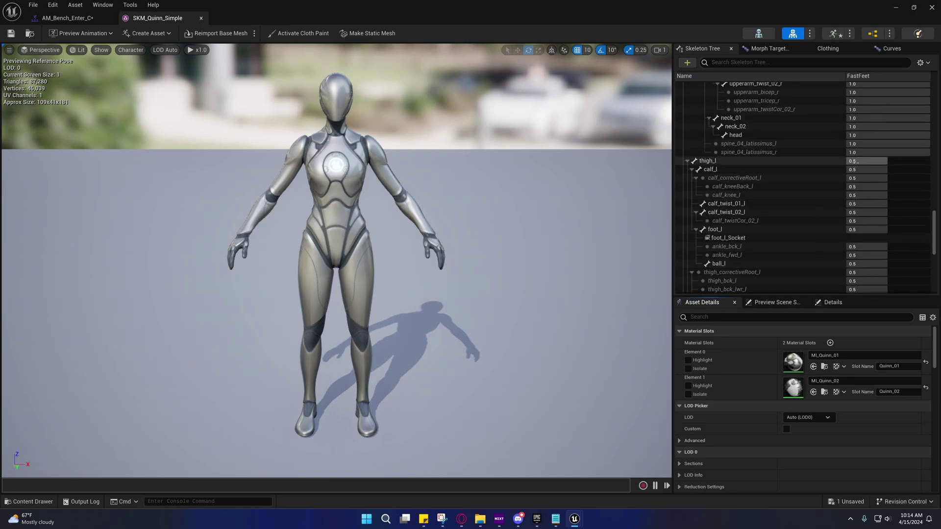
pyautogui.scroll(-7, 859, 227)
pyautogui.scroll(-13, 859, 227)
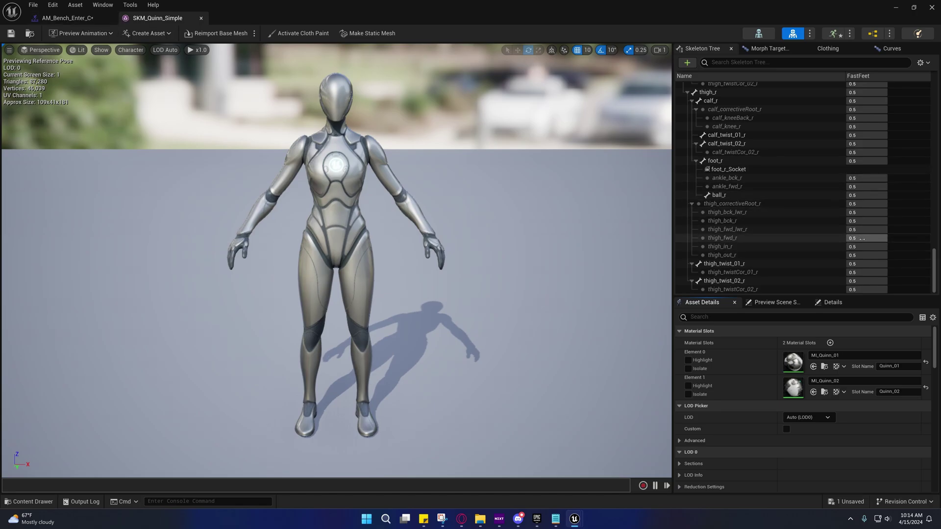
# - On AM_Bench_Enter_C, scrub to frame 0 and keep the FastFeet profile and Linear blend-in
pyautogui.click(68, 17)
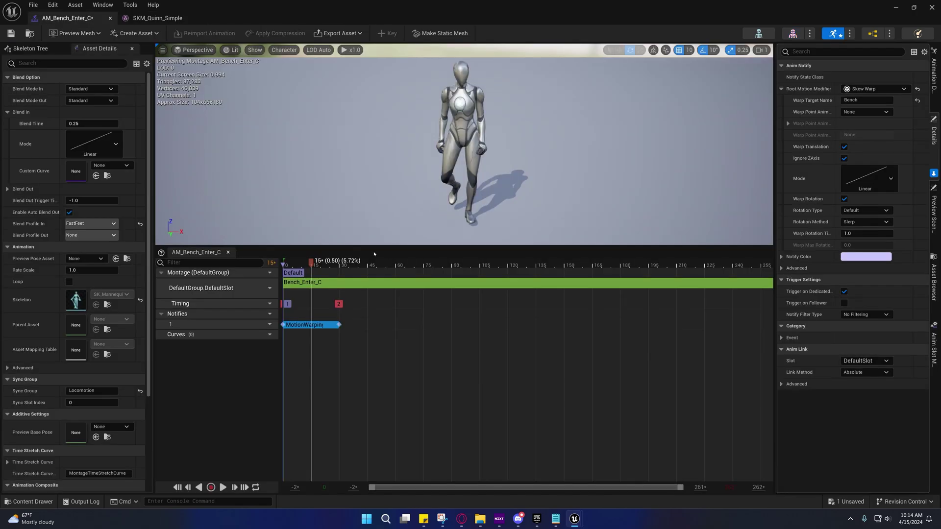
pyautogui.moveTo(311, 265); pyautogui.dragTo(285, 265)
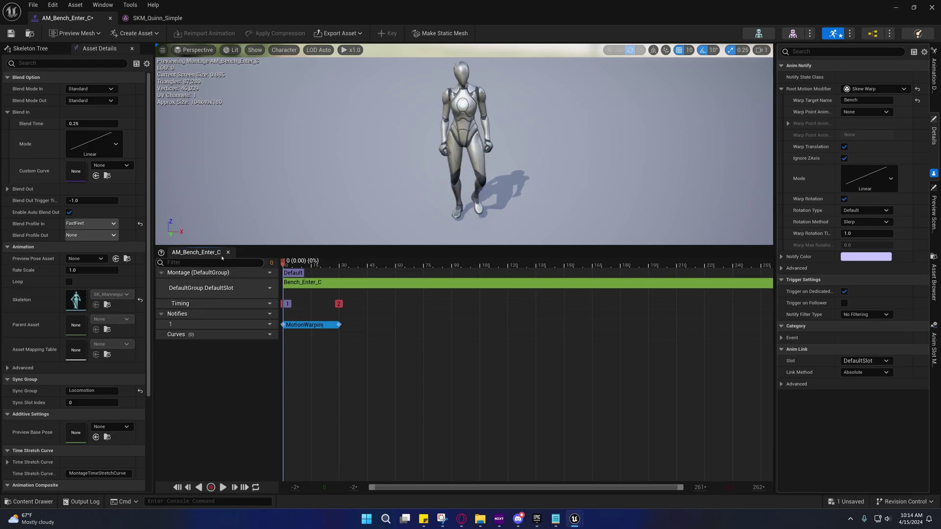
pyautogui.click(87, 225)
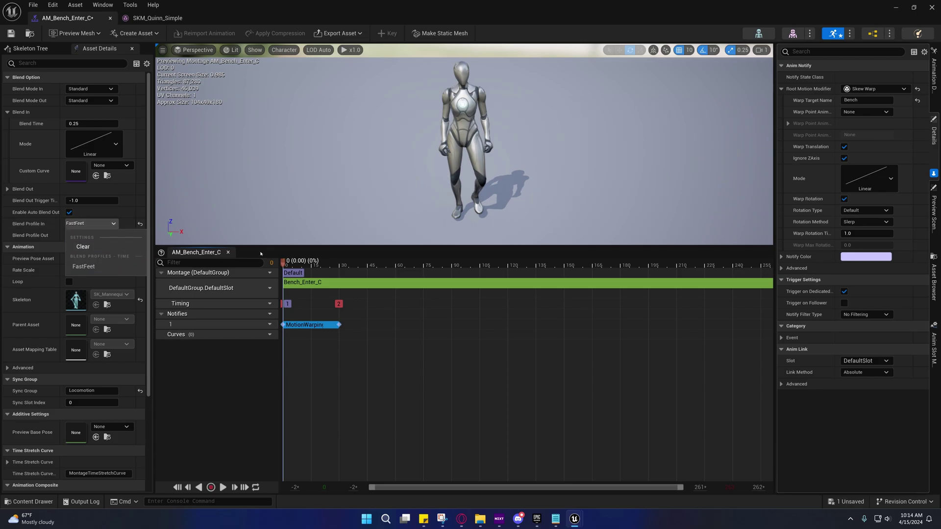
pyautogui.click(295, 263)
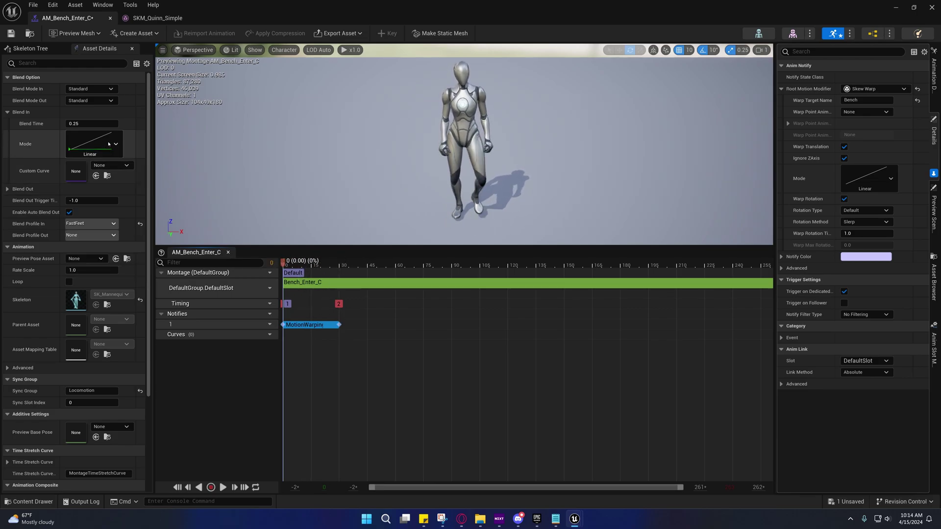
pyautogui.click(90, 148)
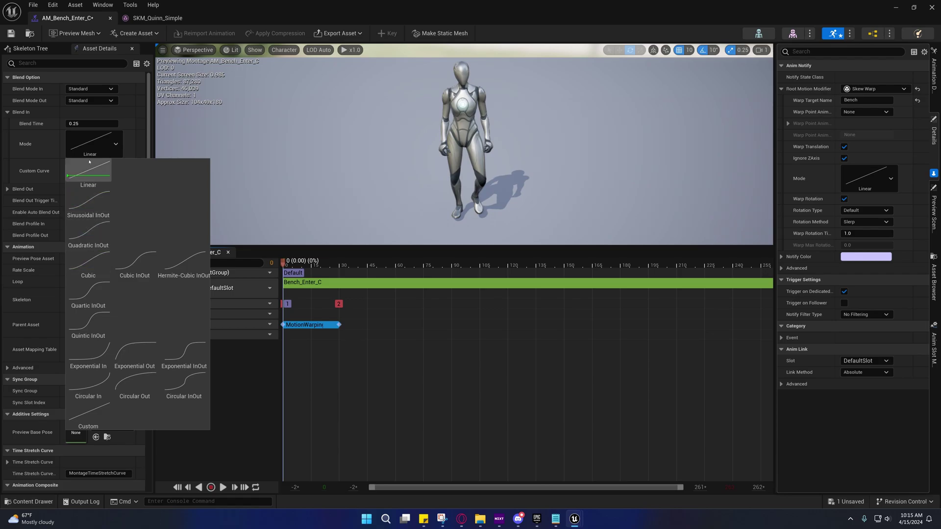
pyautogui.click(105, 138)
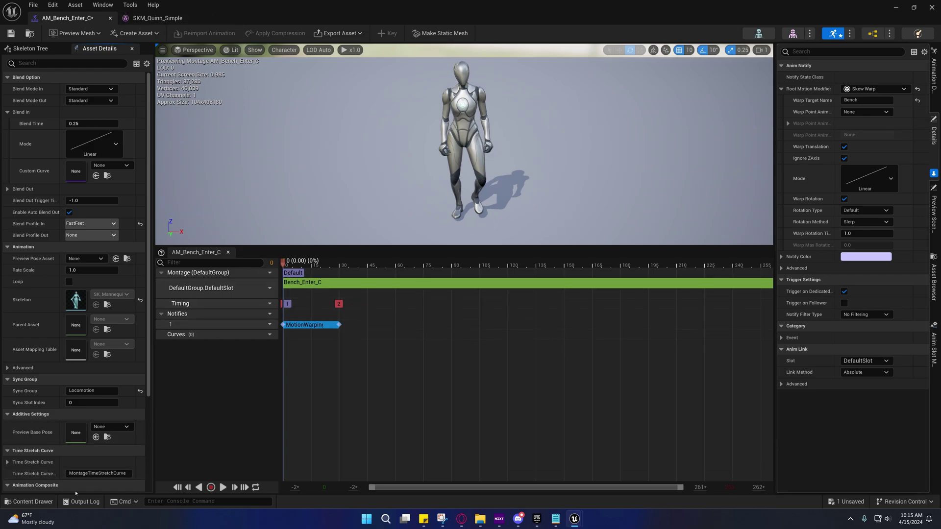
# - Delete Bench_Enter_C_Montage, Bench_Exit_Montage and Bench_Loop_Montage from Matrix_Bench, forcing deletion where referenced
pyautogui.click(29, 501)
pyautogui.click(424, 414)
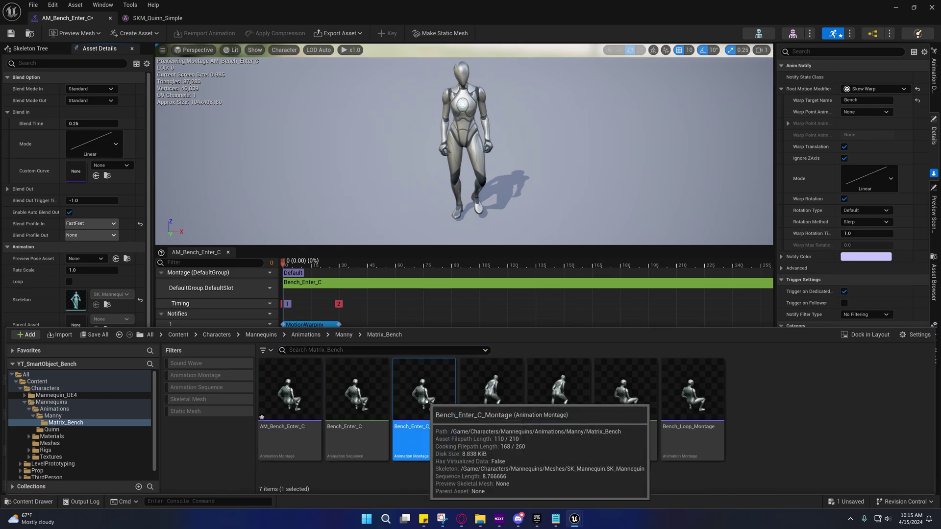
pyautogui.press('Delete')
pyautogui.click(388, 396)
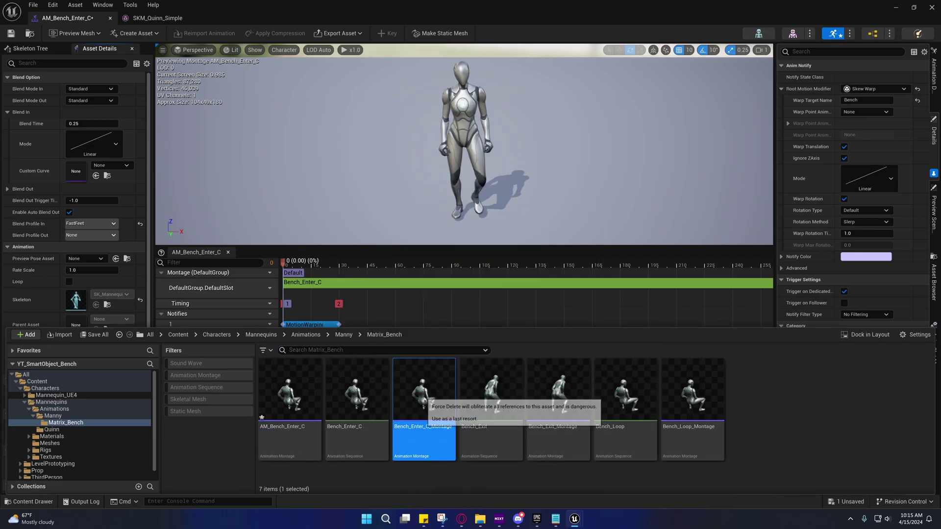
pyautogui.press('Delete')
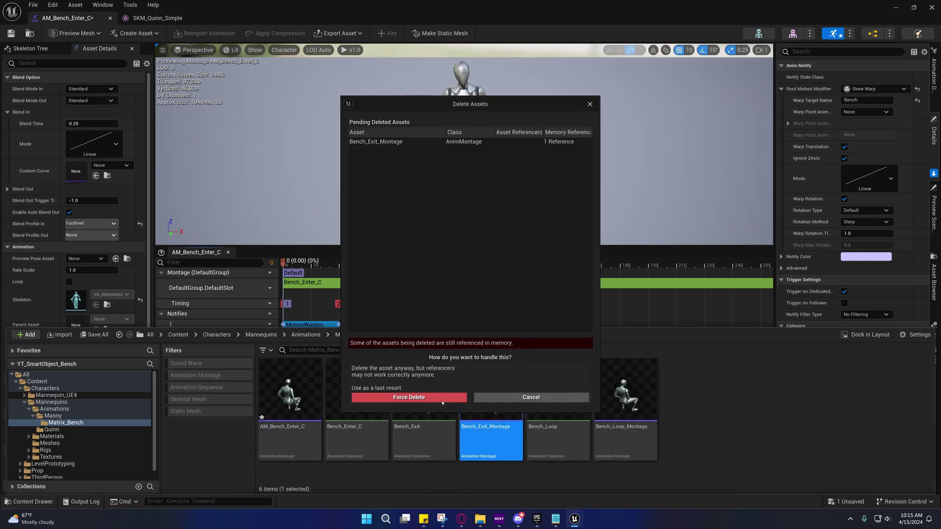
pyautogui.click(409, 397)
pyautogui.click(559, 405)
pyautogui.press('Delete')
pyautogui.click(410, 397)
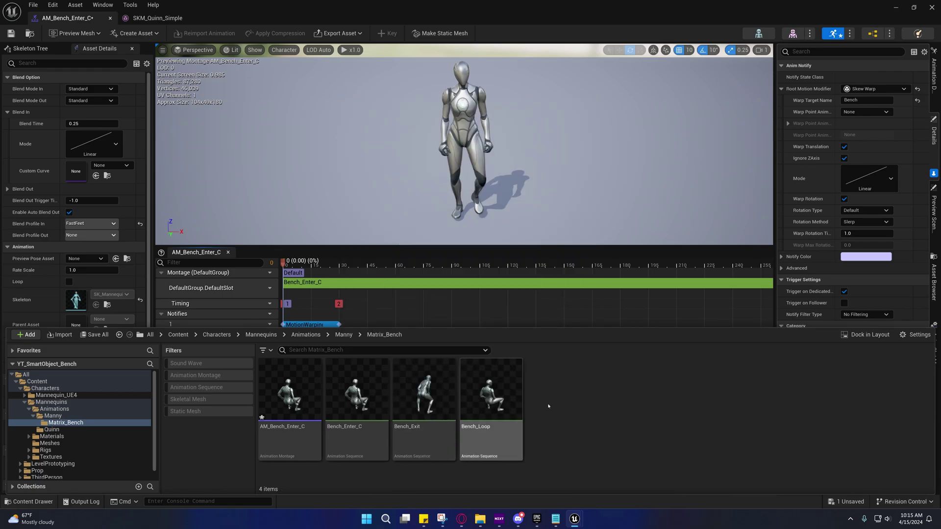
# - Create an animation montage on SK_Mannequin named AM_Bench_Exit and open it
pyautogui.rightClick(576, 413)
pyautogui.moveTo(628, 254)
pyautogui.moveTo(613, 240)
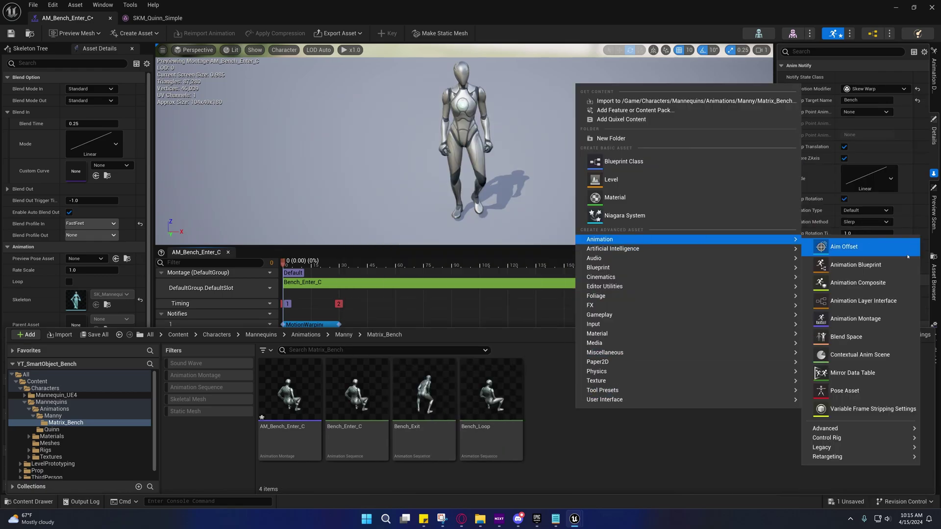
pyautogui.click(855, 317)
pyautogui.click(428, 203)
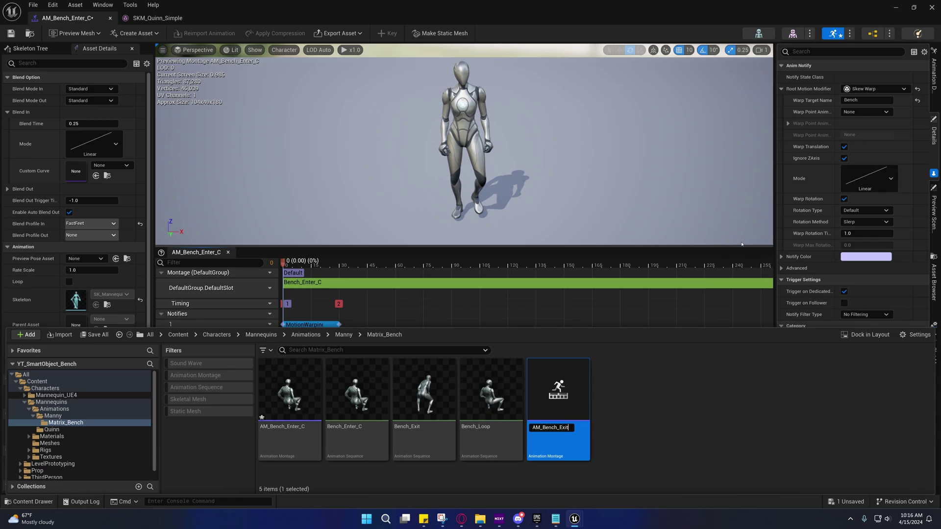
pyautogui.press('Return')
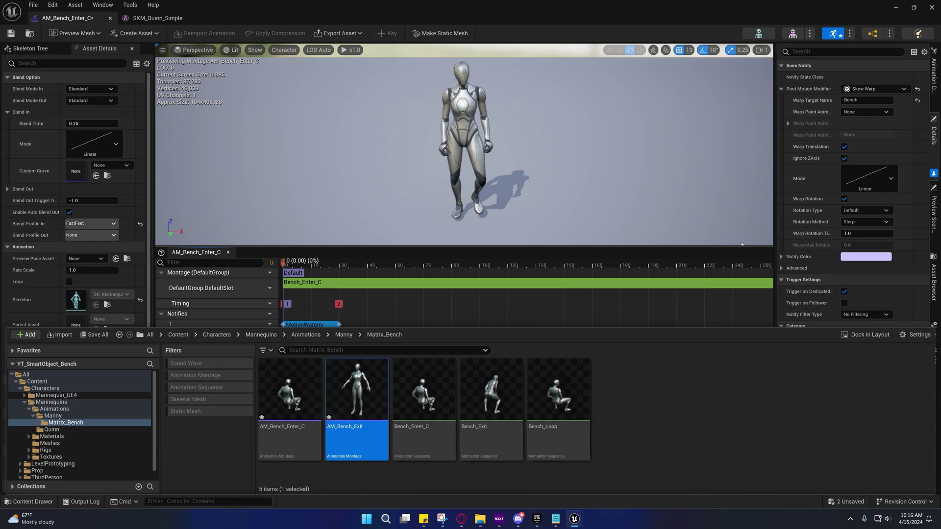
pyautogui.doubleClick(381, 381)
# - Place Bench_Exit on AM_Bench_Exit's default slot and set its sync group to Locomotion
pyautogui.click(43, 505)
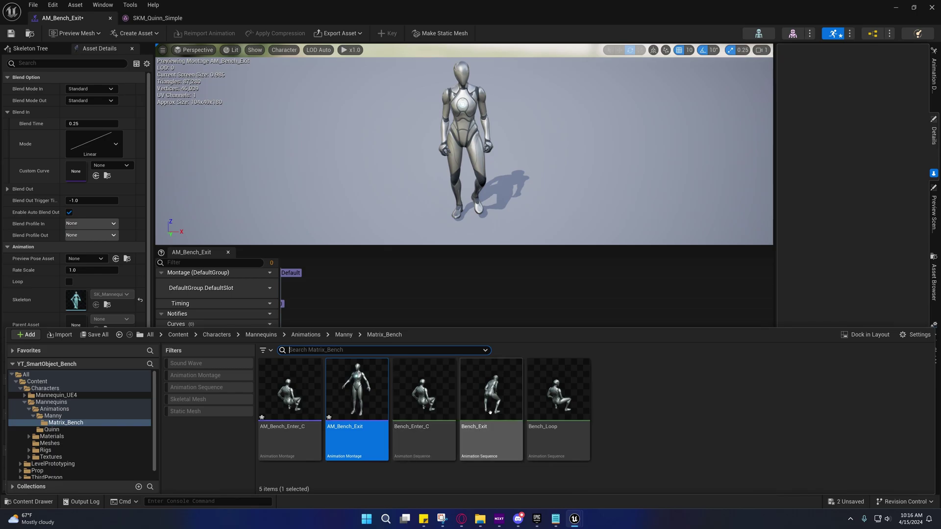
pyautogui.moveTo(490, 392); pyautogui.dragTo(272, 259)
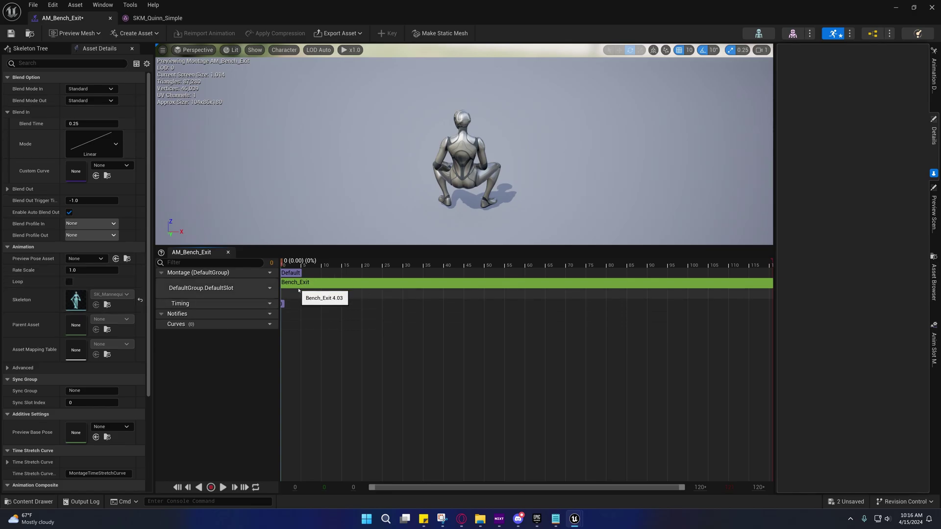
pyautogui.click(105, 391)
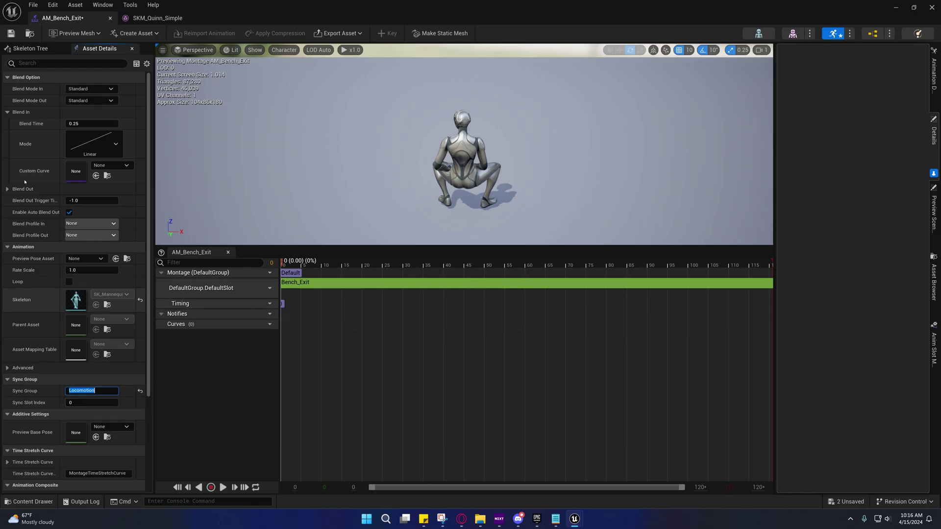
pyautogui.click(15, 33)
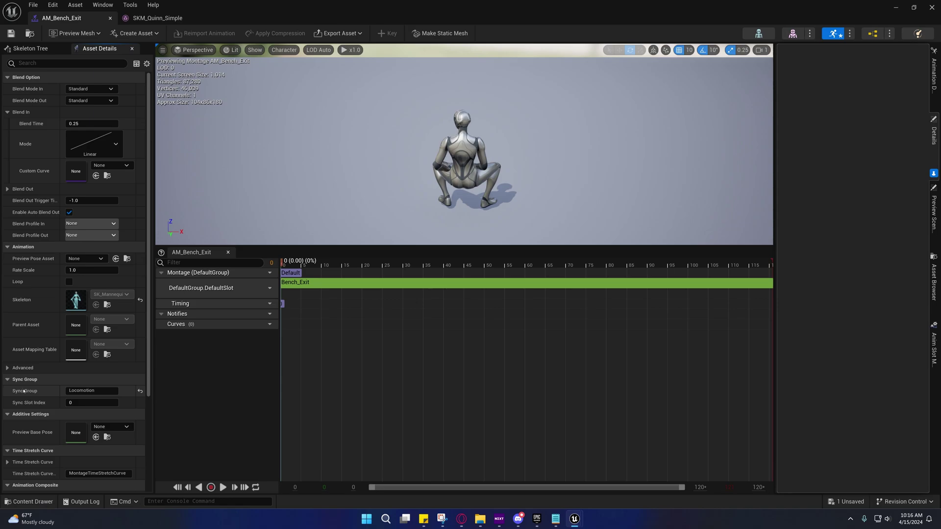
pyautogui.click(9, 501)
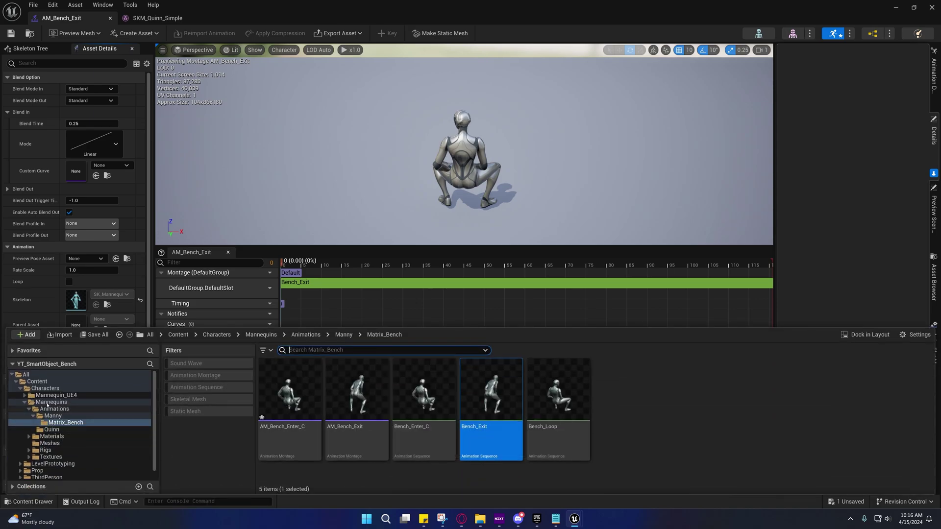
pyautogui.scroll(-1, 46, 405)
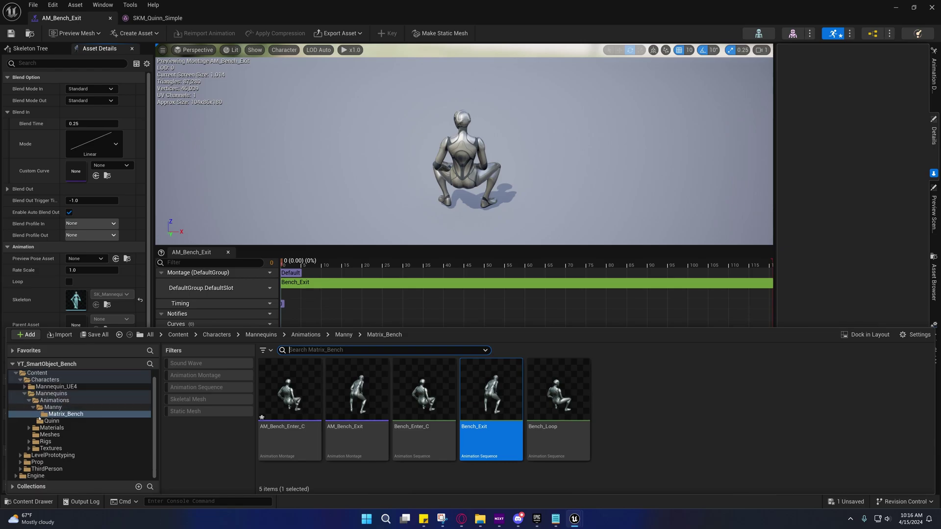
# - Browse to Mannequins > Animations and open ABP_Manny on its Event Graph
pyautogui.click(48, 394)
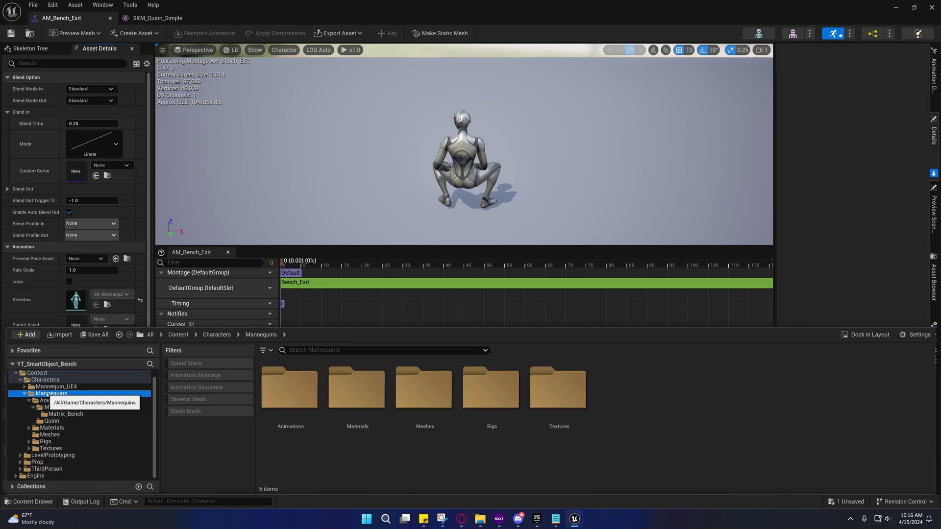
pyautogui.click(52, 400)
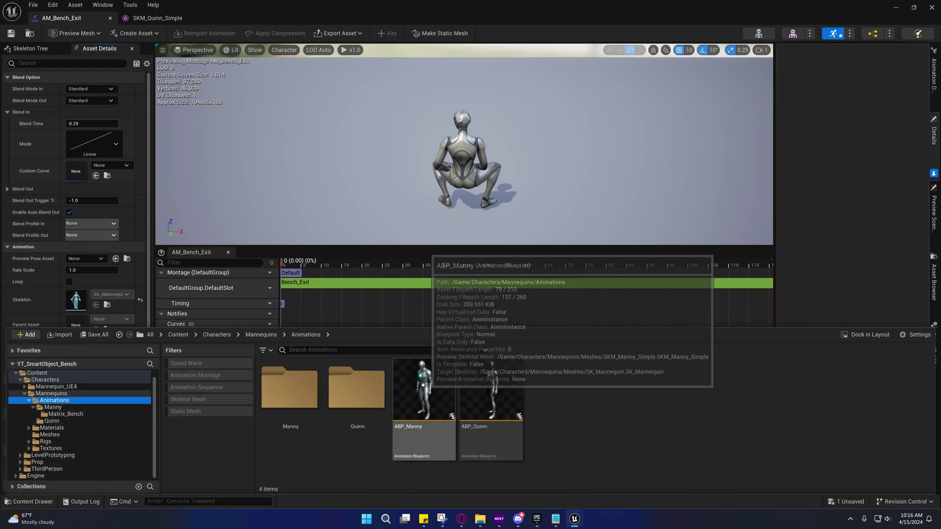
pyautogui.click(416, 383)
pyautogui.doubleClick(416, 383)
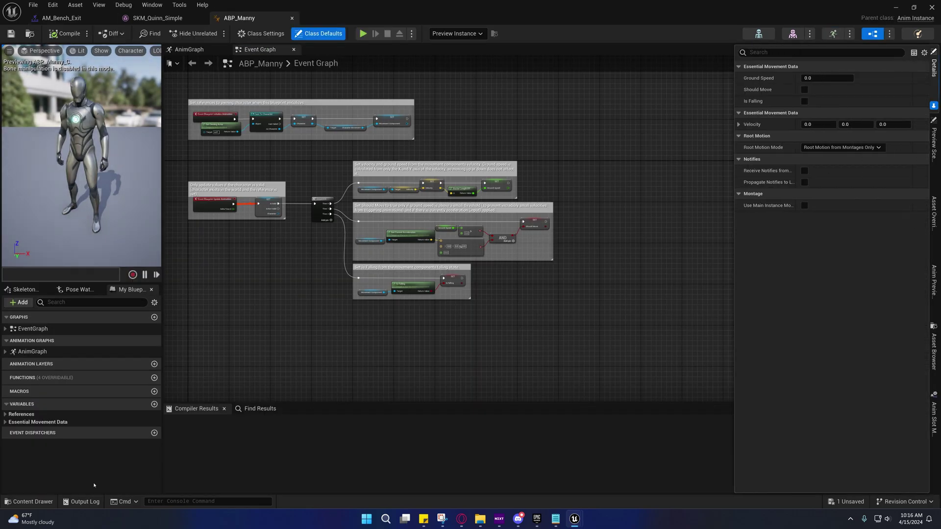
pyautogui.click(30, 502)
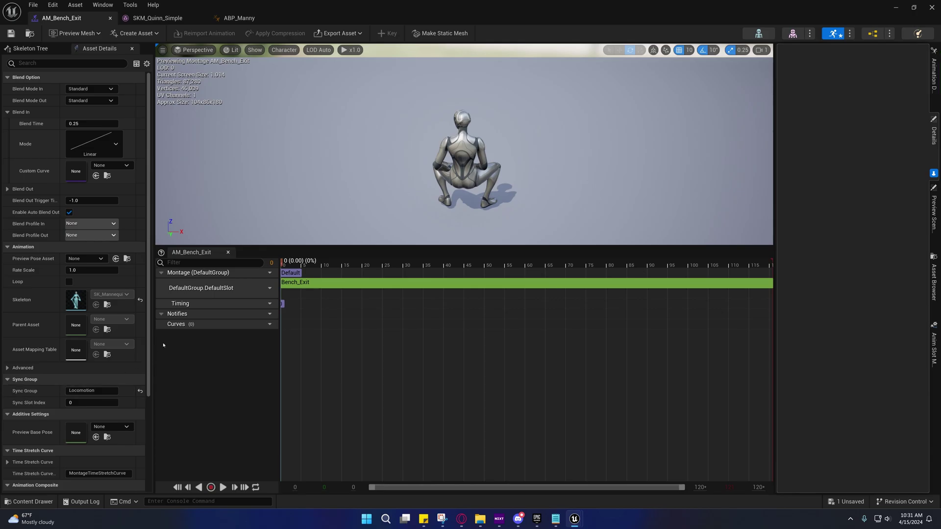
pyautogui.click(239, 17)
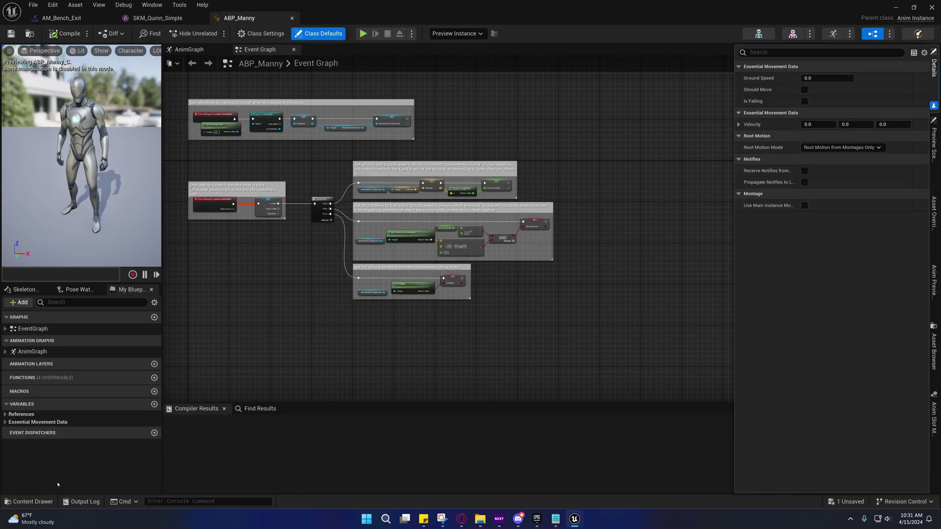
pyautogui.click(30, 501)
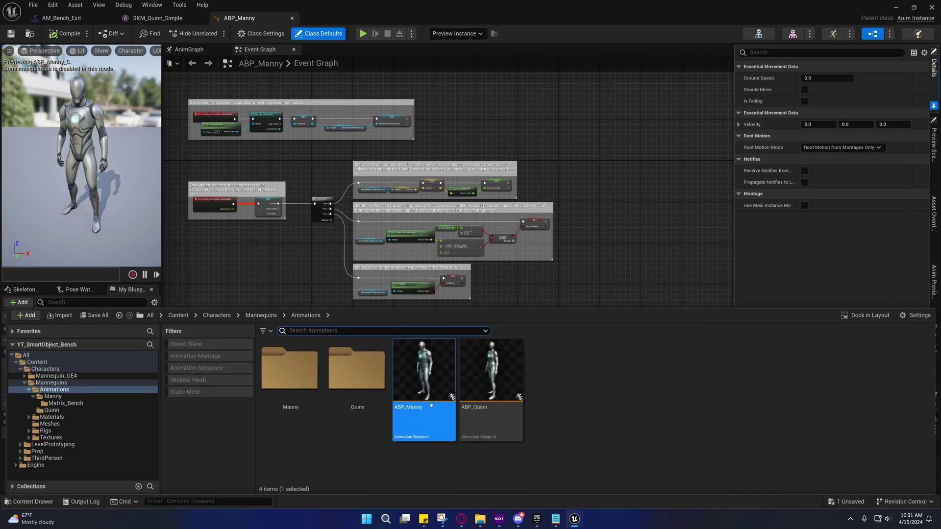
pyautogui.click(294, 237)
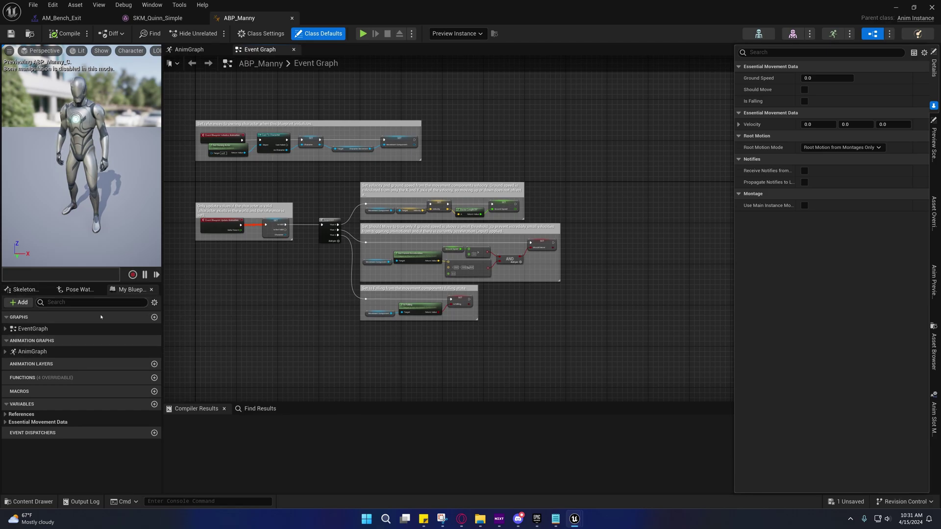
# - Navigate AnimGraph > Locomotion > Walk / Run and select the BS_MM_WalkRun blendspace player
pyautogui.doubleClick(40, 353)
pyautogui.moveTo(232, 300); pyautogui.dragTo(329, 316, button='right')
pyautogui.doubleClick(314, 157)
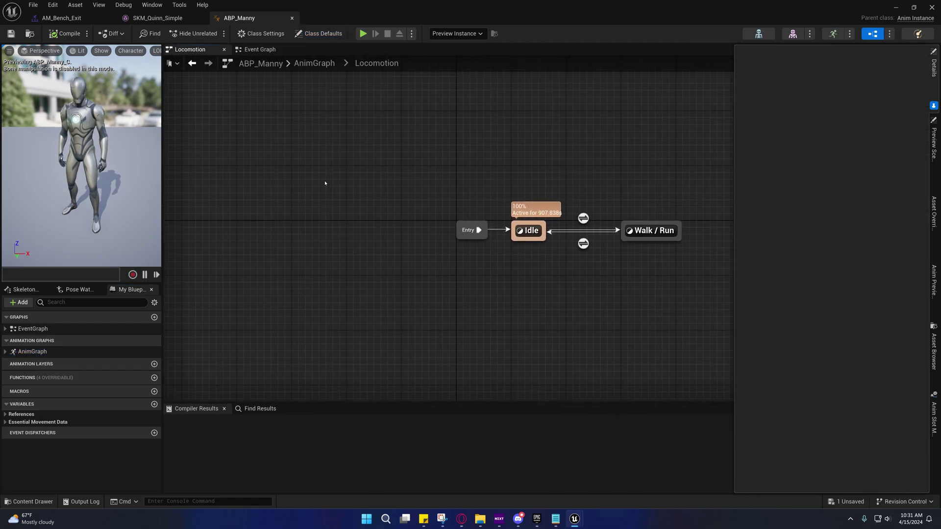
pyautogui.moveTo(324, 183); pyautogui.dragTo(199, 200, button='right')
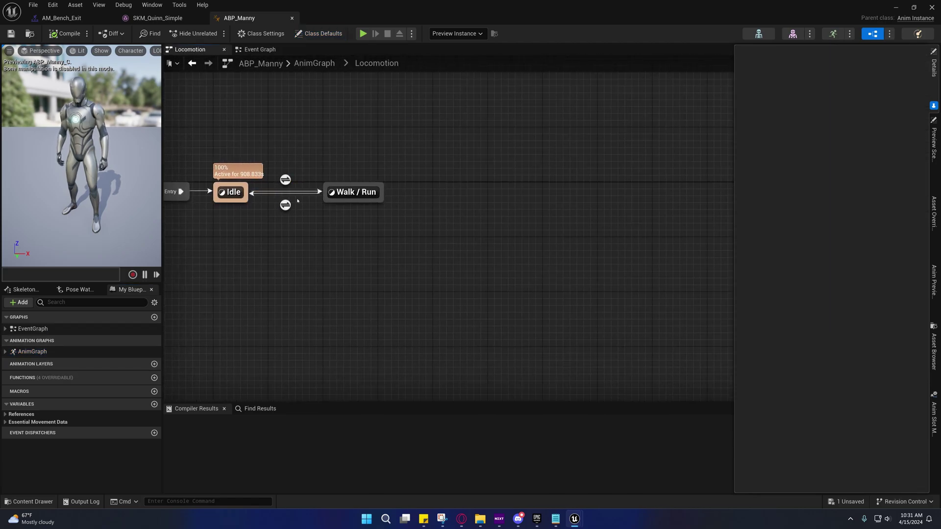
pyautogui.doubleClick(353, 192)
pyautogui.moveTo(411, 207); pyautogui.dragTo(269, 212, button='right')
pyautogui.click(324, 208)
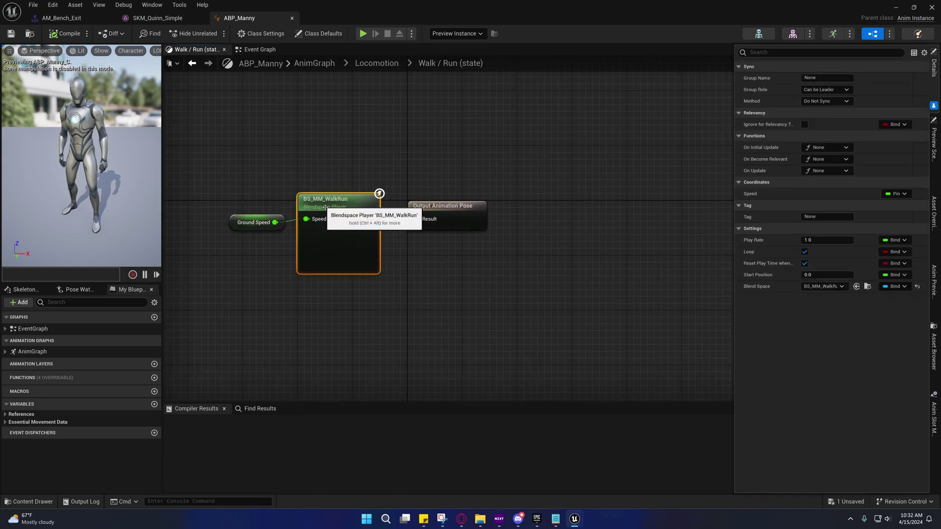
pyautogui.moveTo(481, 263); pyautogui.dragTo(531, 271, button='right')
# - Set the blendspace to Sync Group method, Always Leader role, group Locomotion; return to AM_Bench_Exit
pyautogui.click(814, 101)
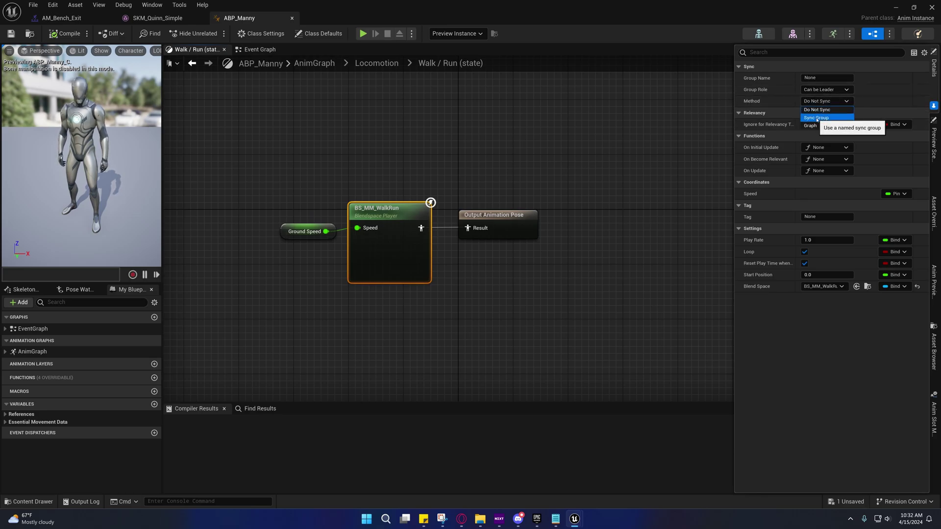
pyautogui.click(816, 118)
pyautogui.click(826, 90)
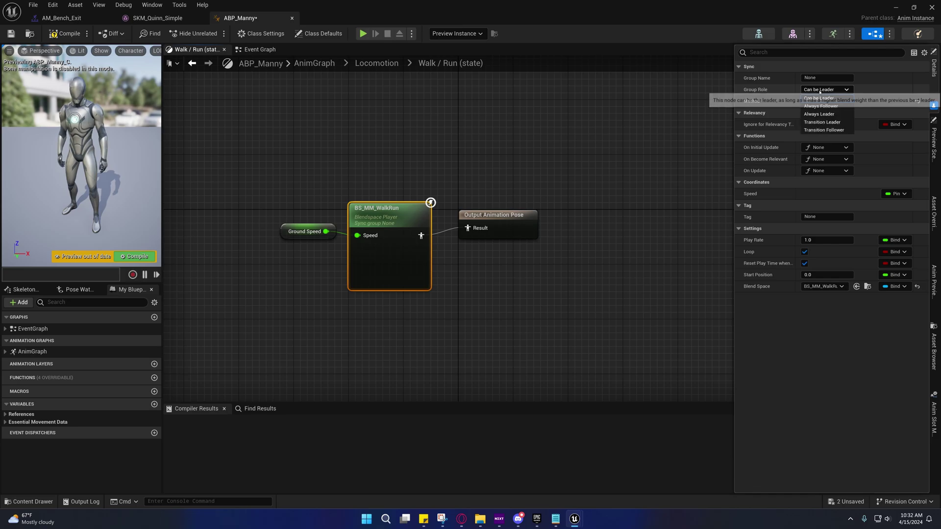
pyautogui.click(819, 113)
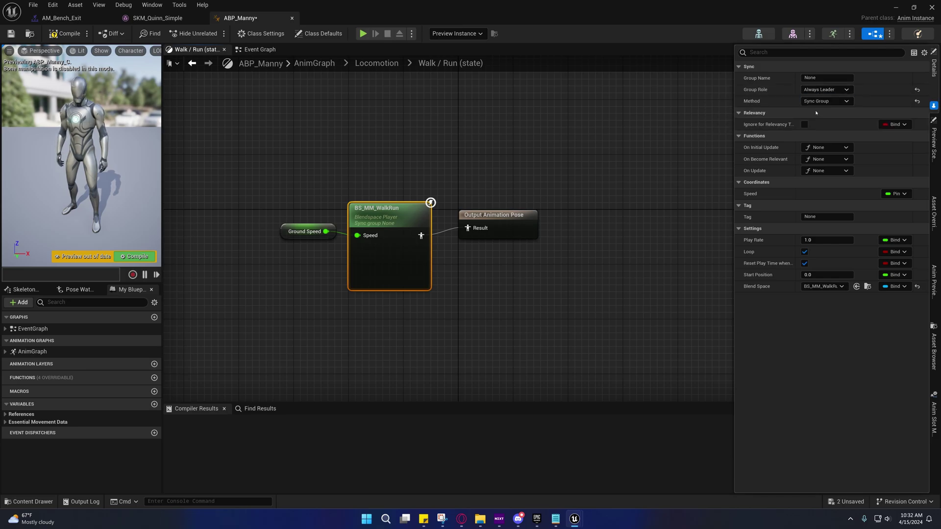
pyautogui.click(814, 78)
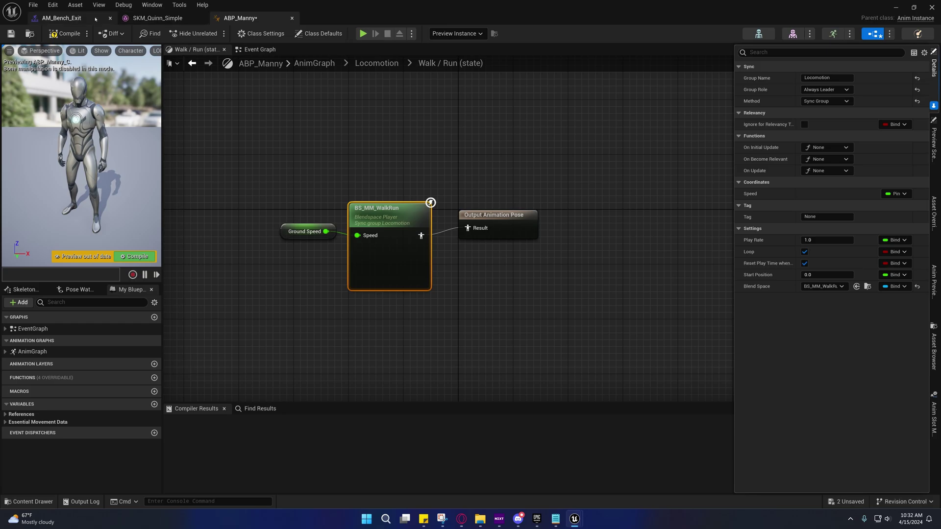
pyautogui.click(77, 21)
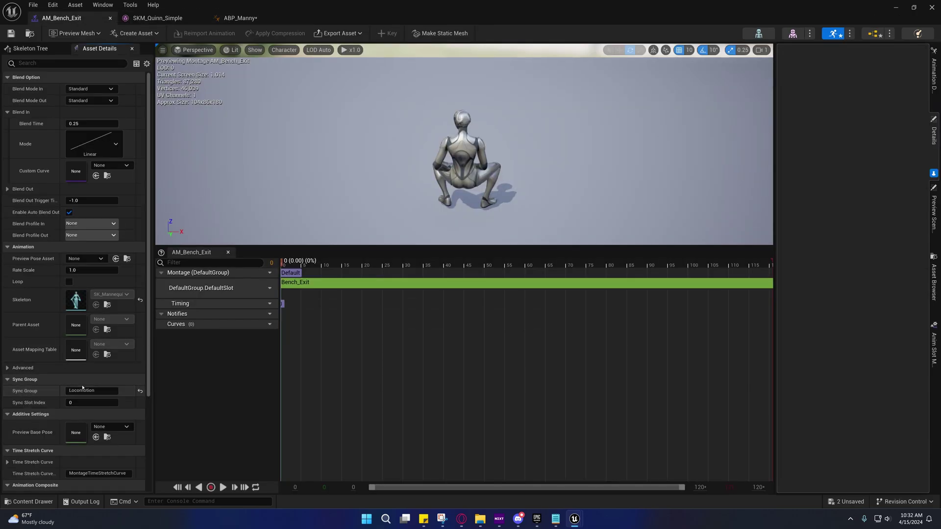
# - Reopen the AM_Bench_Enter_C montage from the Matrix_Bench folder
pyautogui.click(33, 502)
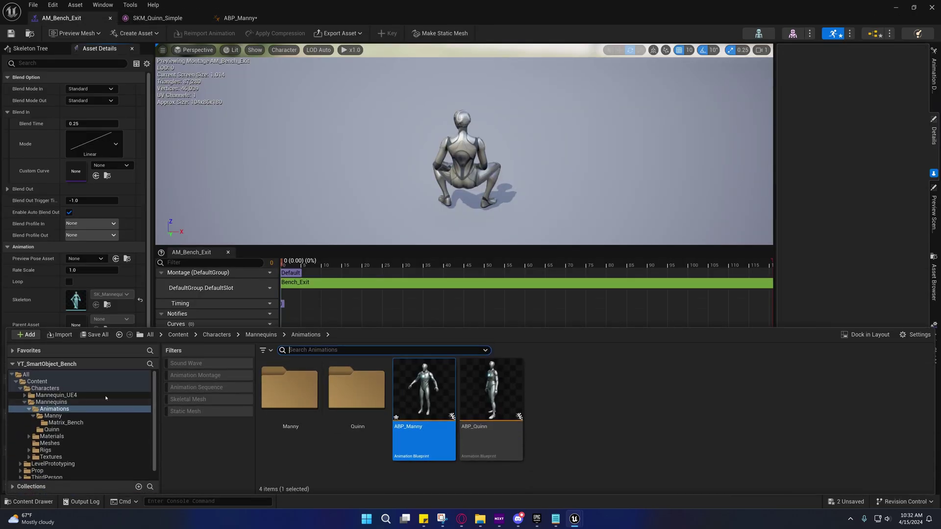
pyautogui.click(29, 33)
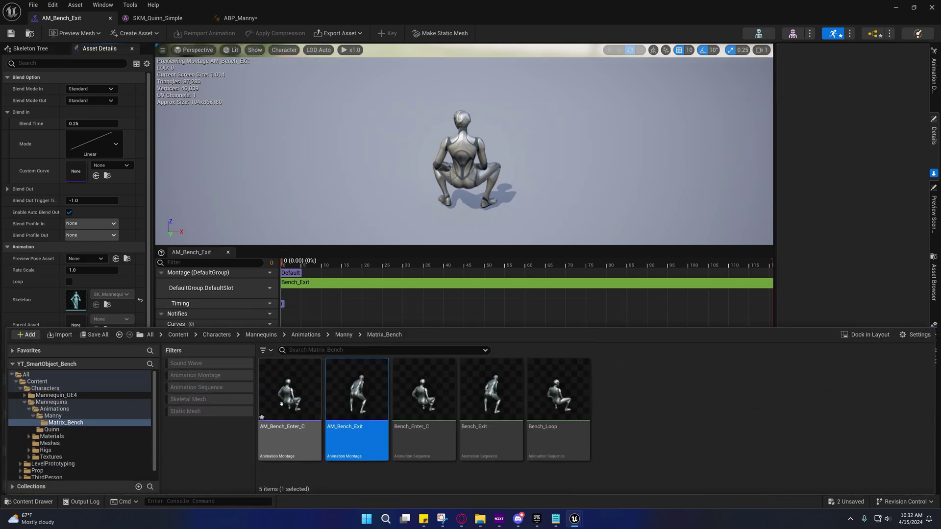
pyautogui.doubleClick(291, 392)
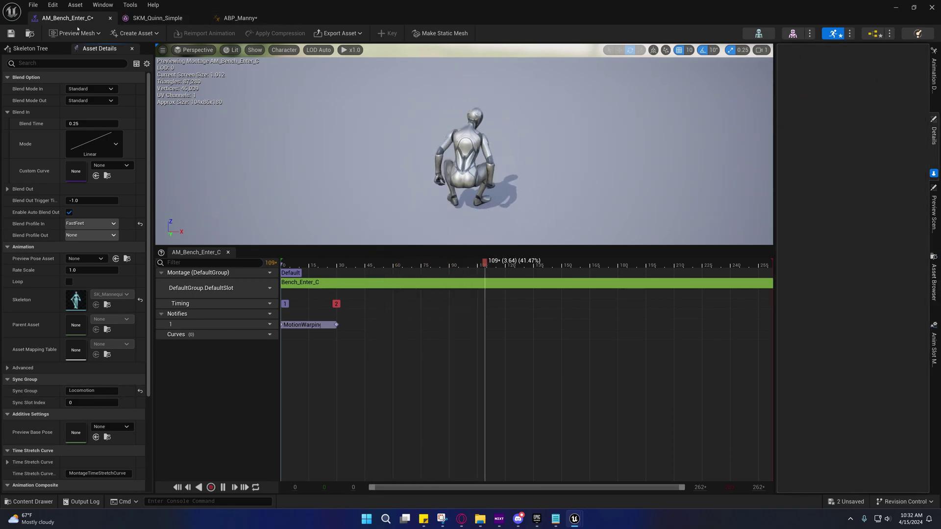
# - Compile ABP_Manny with the BS_MM_WalkRun blendspace in the Locomotion sync group
pyautogui.click(239, 18)
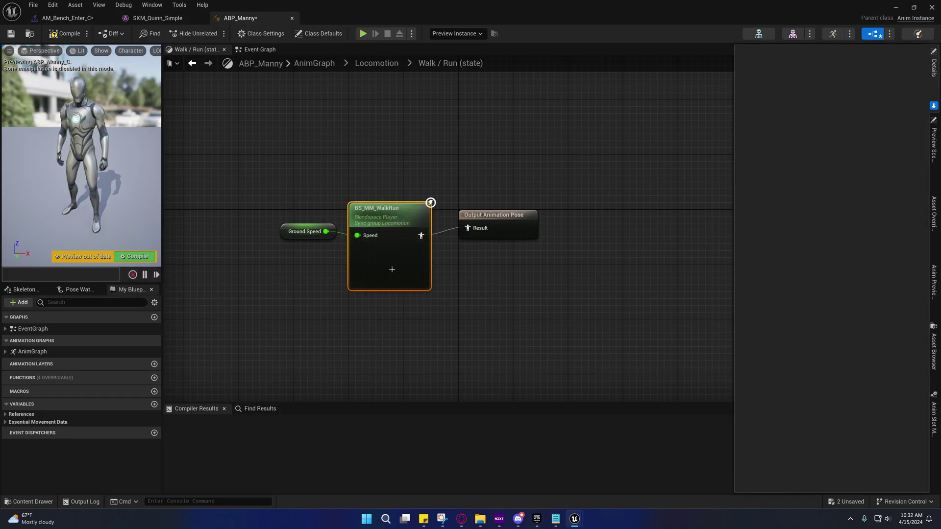
pyautogui.click(377, 262)
pyautogui.moveTo(378, 261); pyautogui.dragTo(340, 252, button='right')
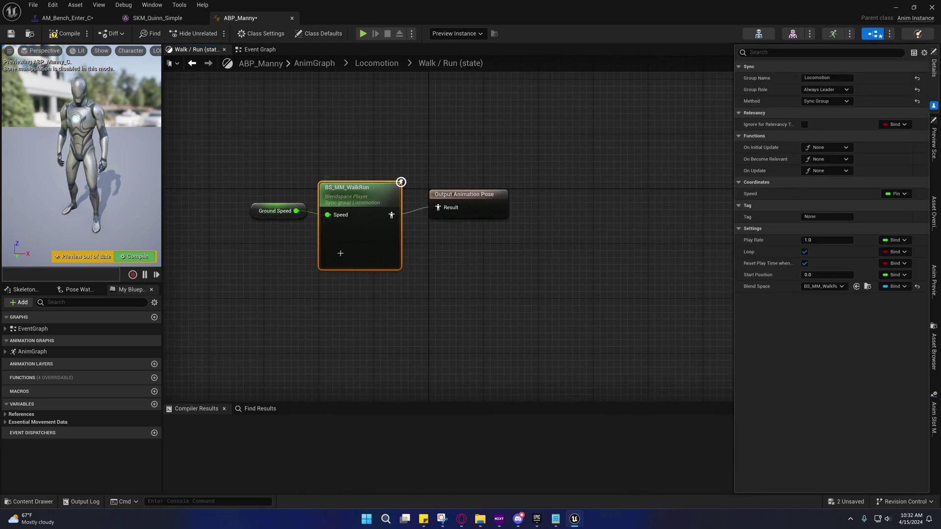
pyautogui.click(65, 33)
pyautogui.moveTo(303, 154); pyautogui.dragTo(344, 164, button='right')
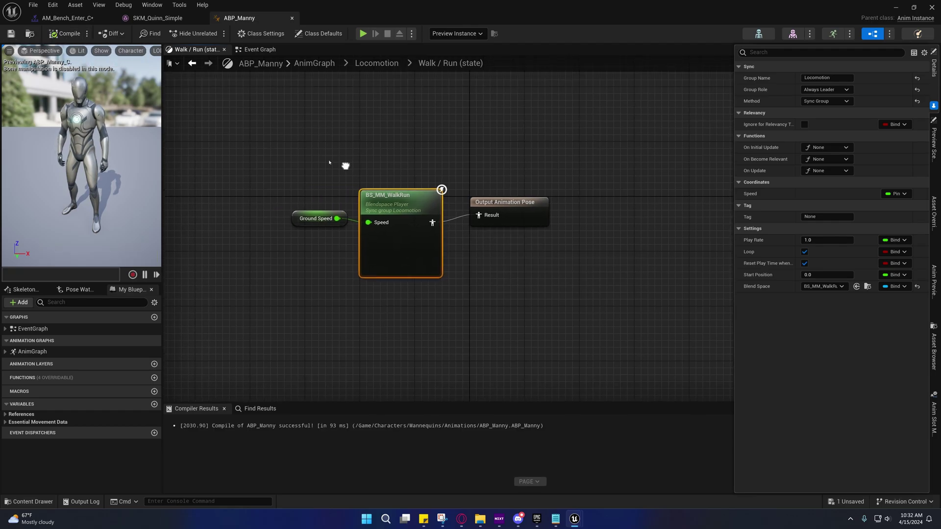
# - Save all modified assets from AM_Bench_Enter_C and inspect its MotionWarping notify
pyautogui.click(57, 18)
pyautogui.hotkey('ctrl', 's')
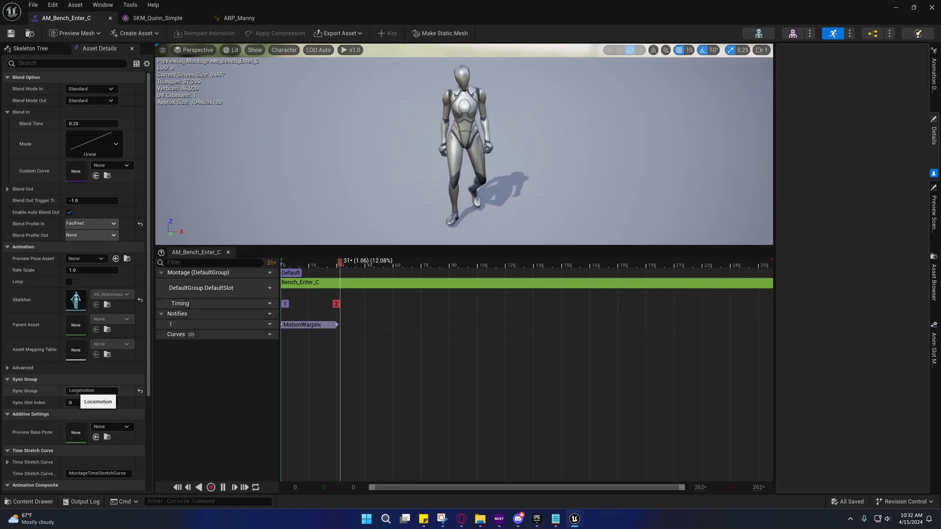
pyautogui.click(306, 325)
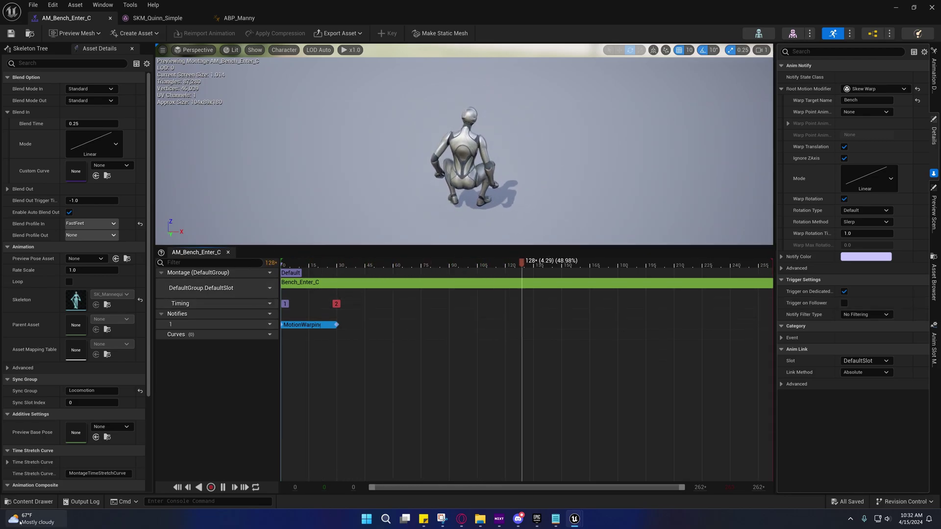
pyautogui.click(30, 502)
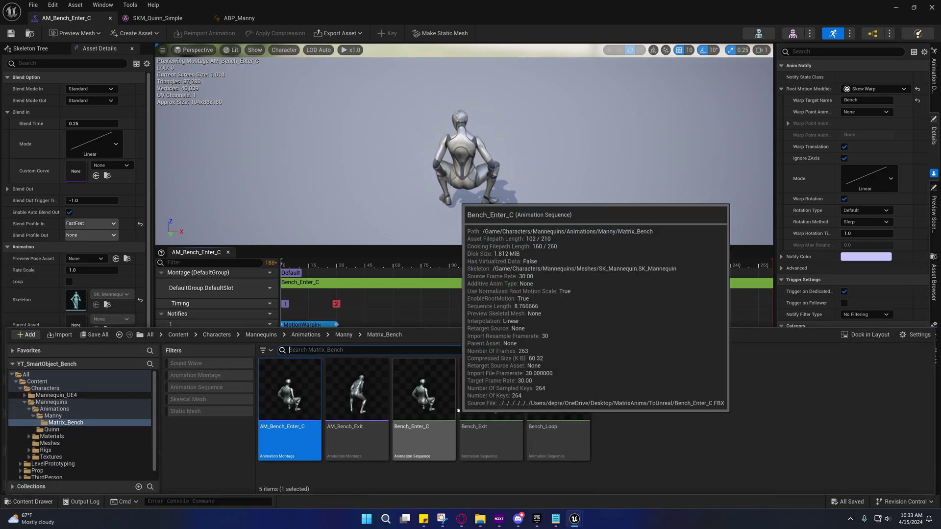
# - Create a new animation montage in Matrix_Bench named AM_Bench_Loop
pyautogui.rightClick(648, 421)
pyautogui.moveTo(709, 248)
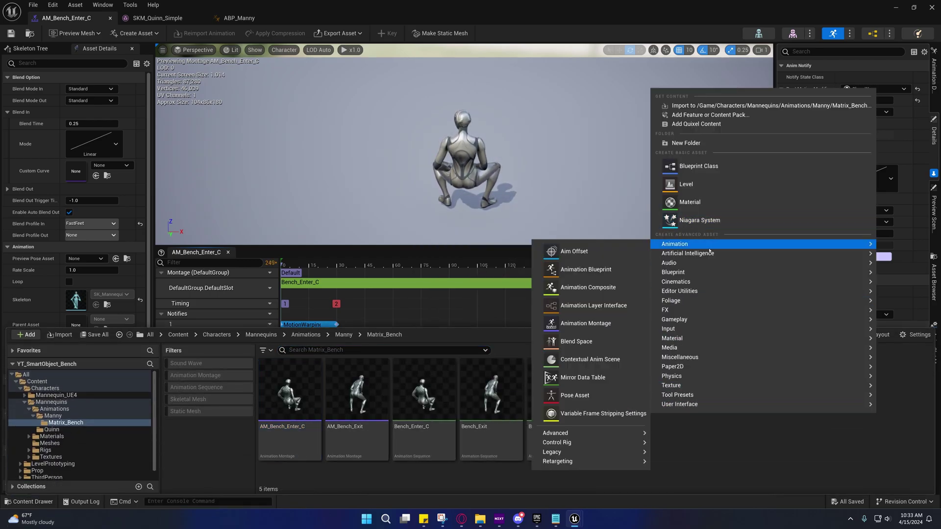
pyautogui.click(577, 325)
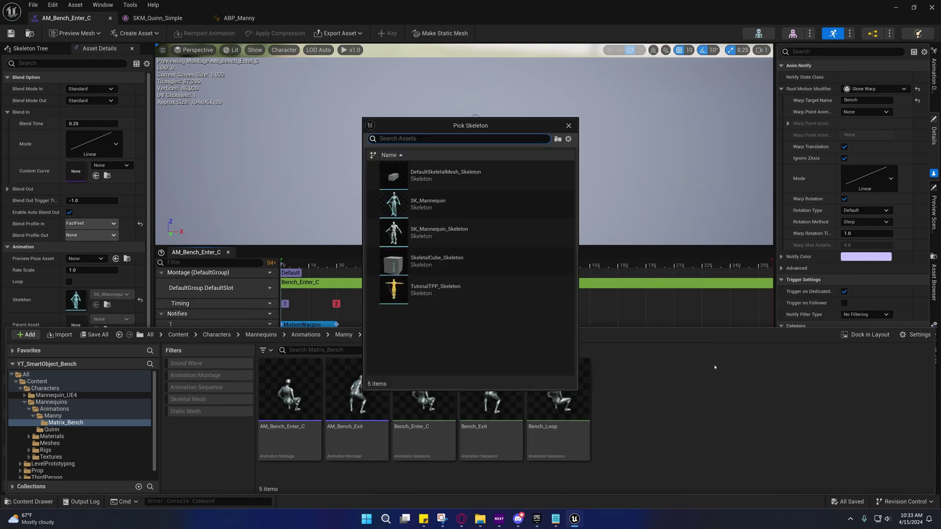
pyautogui.click(490, 233)
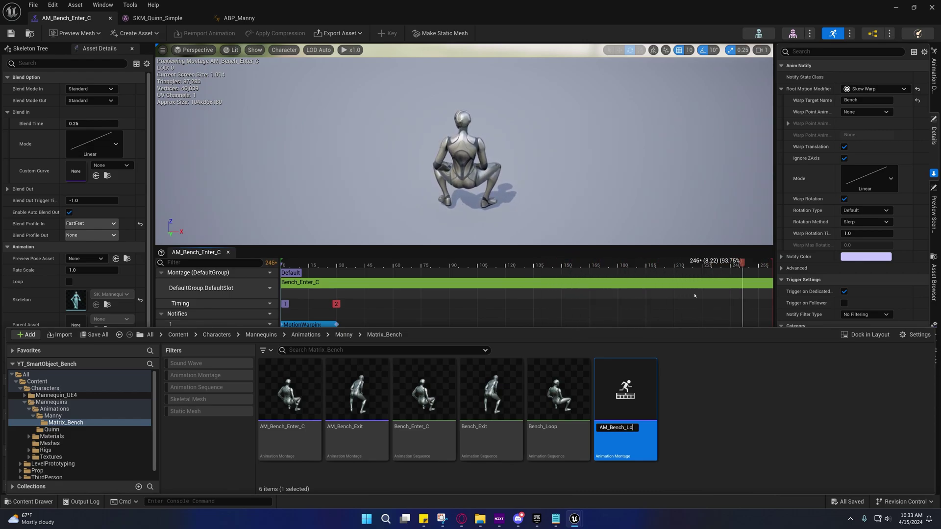
pyautogui.press('Return')
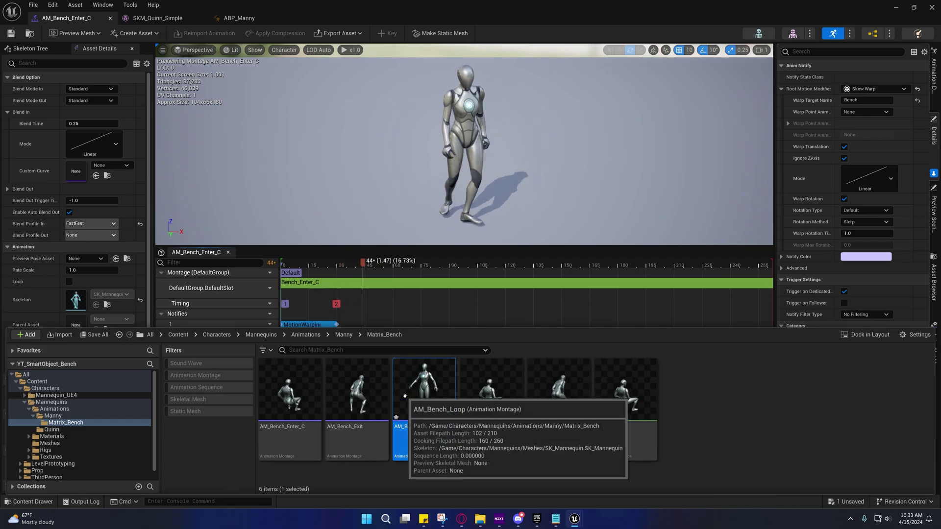
# - Open AM_Bench_Loop and place the Bench_Loop animation on its DefaultSlot track
pyautogui.doubleClick(424, 392)
pyautogui.hotkey('ctrl', 'space')
pyautogui.moveTo(625, 392); pyautogui.dragTo(296, 283)
pyautogui.click(304, 282)
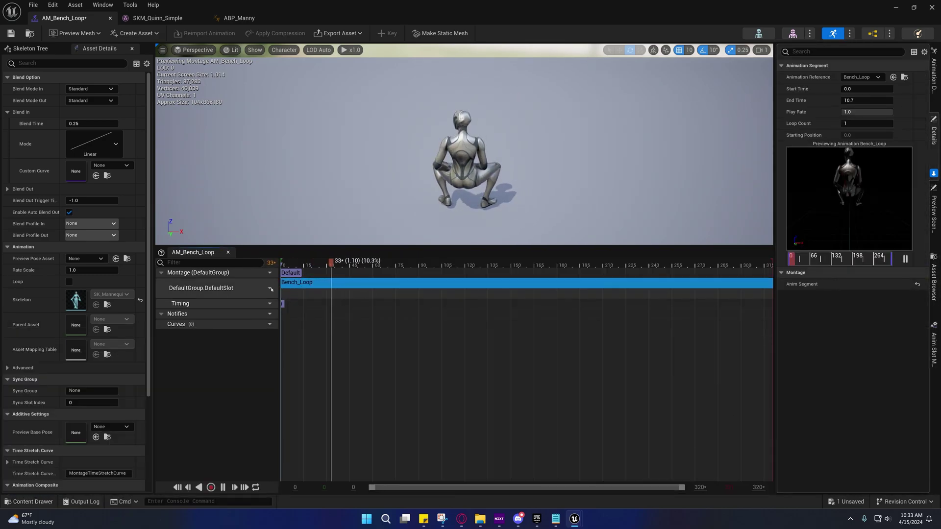
# - Tick Loop on AM_Bench_Loop and check its 0.25 linear blend-out settings
pyautogui.click(69, 281)
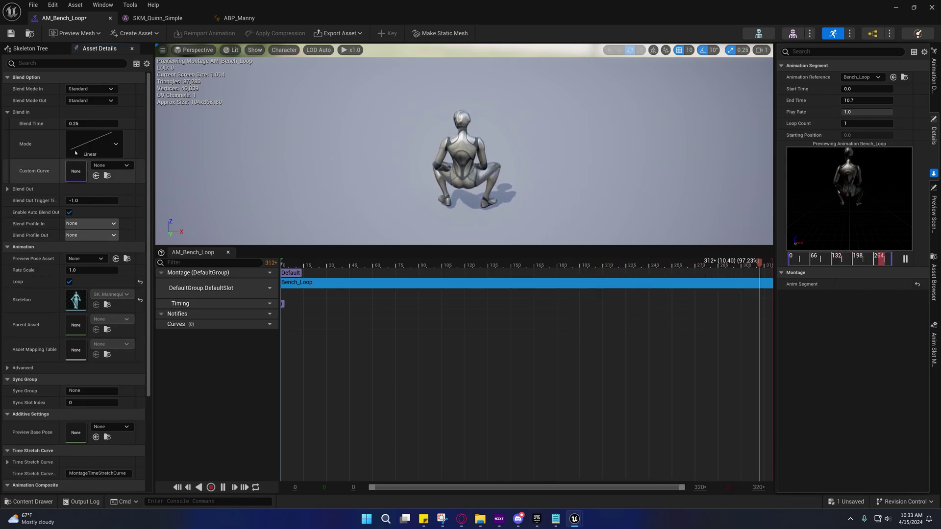
pyautogui.click(8, 189)
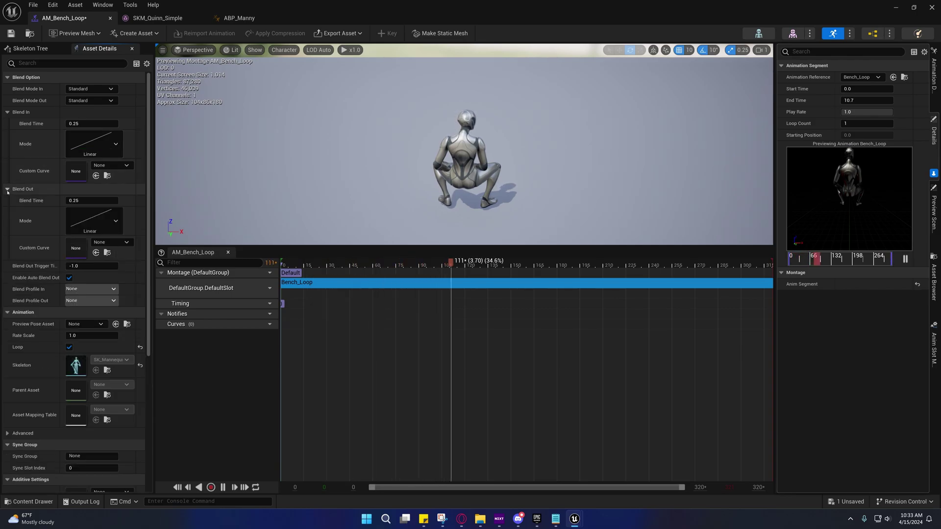
pyautogui.click(7, 189)
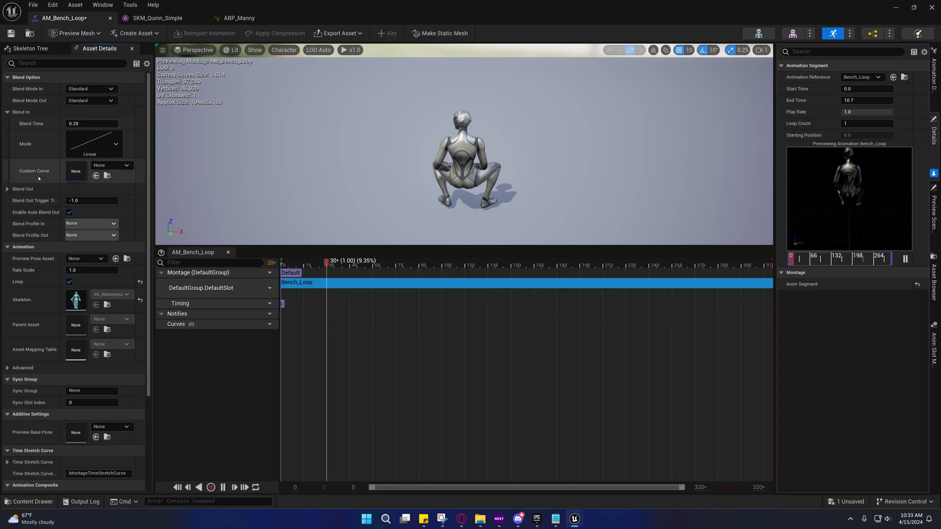
pyautogui.click(4, 188)
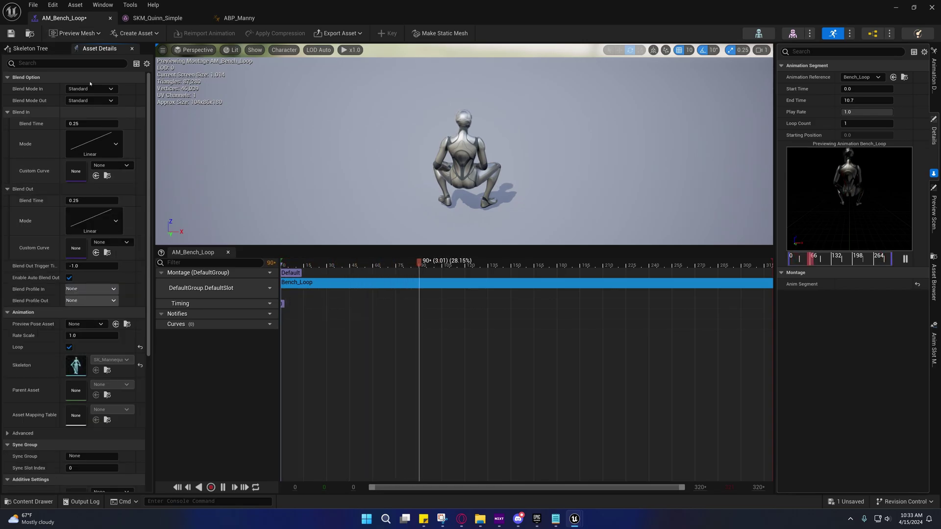
# - Save AM_Bench_Loop, then switch to ABP_Manny with the Matrix_Bench assets listed
pyautogui.hotkey('ctrl', 'shift', 's')
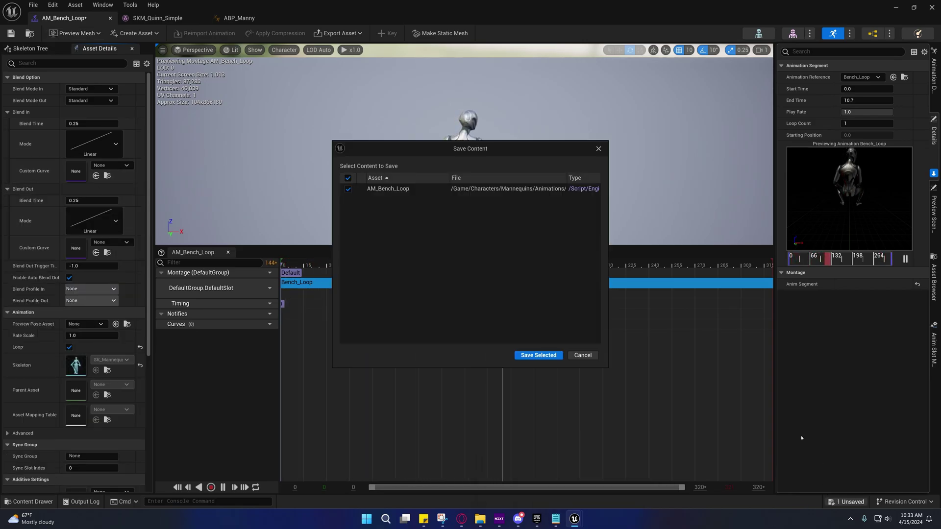
pyautogui.click(549, 355)
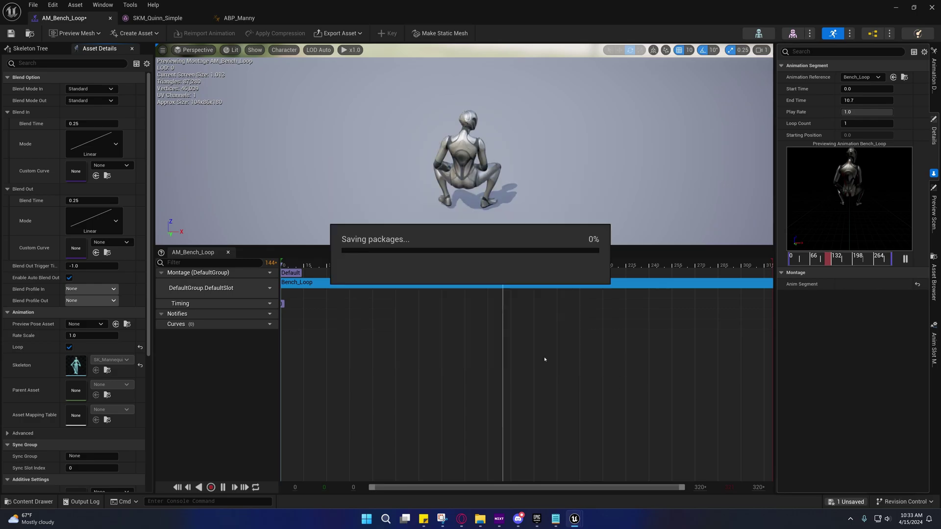
pyautogui.click(237, 19)
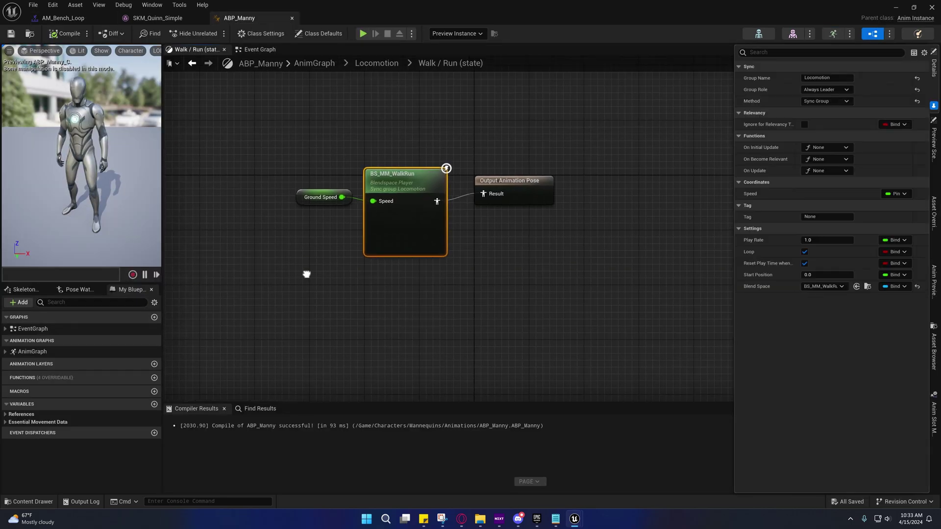
pyautogui.click(30, 501)
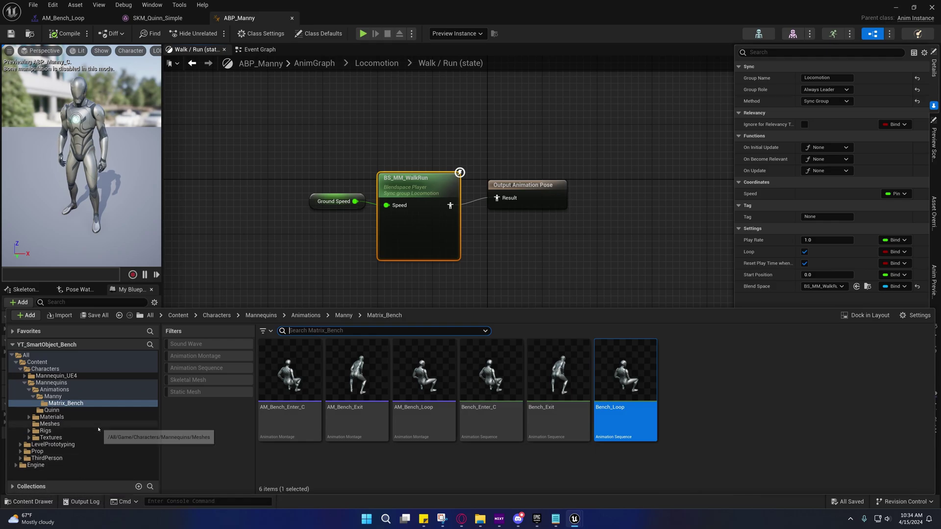